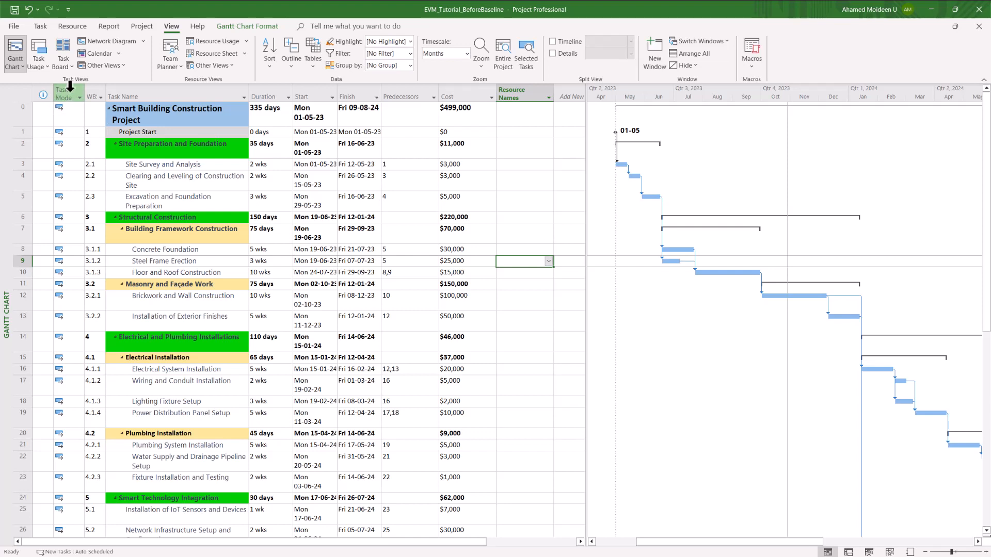
Step: Widen the WBS column of the Smart Building Construction Project task table slightly
{"action": "left_click_drag", "start_coordinate": [105, 95], "coordinate": [113, 94]}
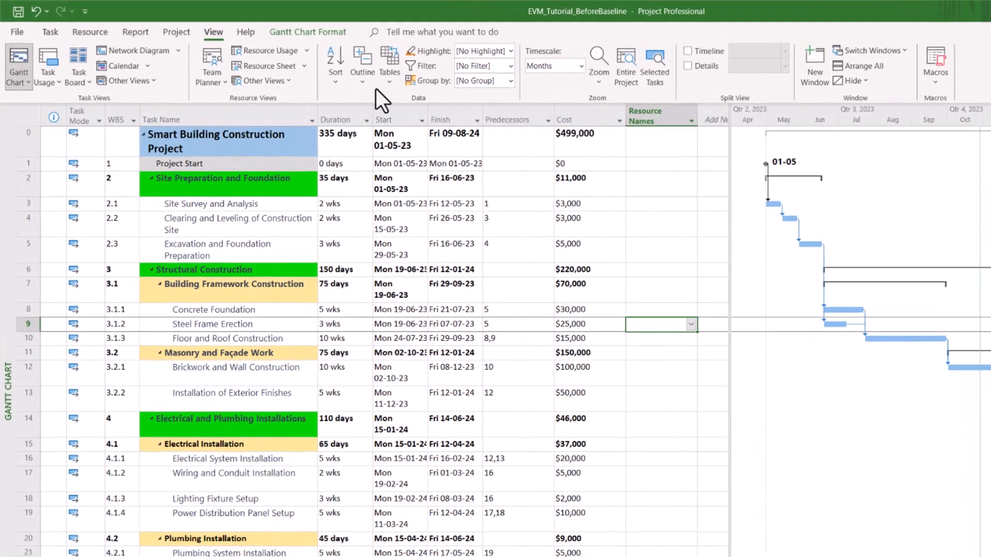
Step: Check the Project Information statistics, confirming the baseline values show NA
{"action": "left_click", "coordinate": [179, 33]}
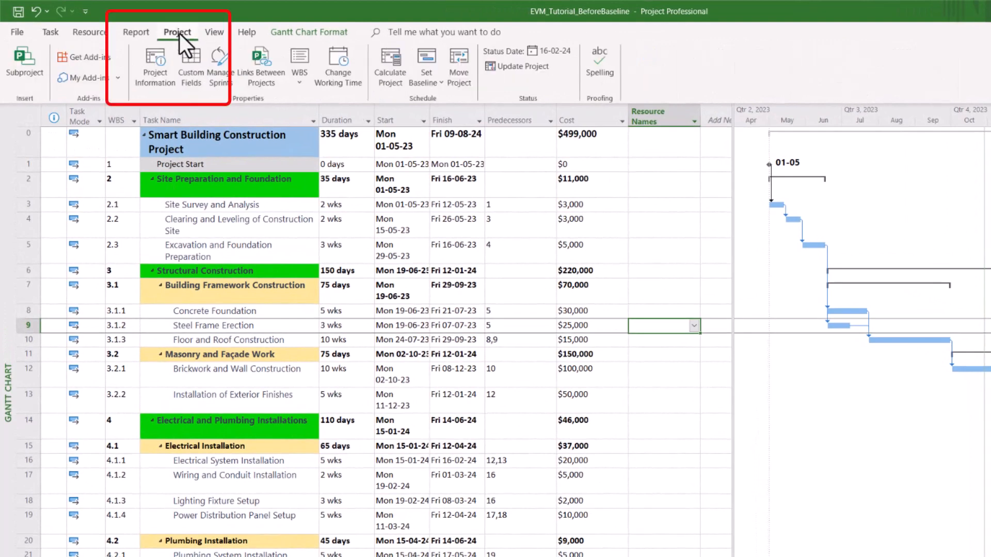
{"action": "left_click", "coordinate": [160, 82]}
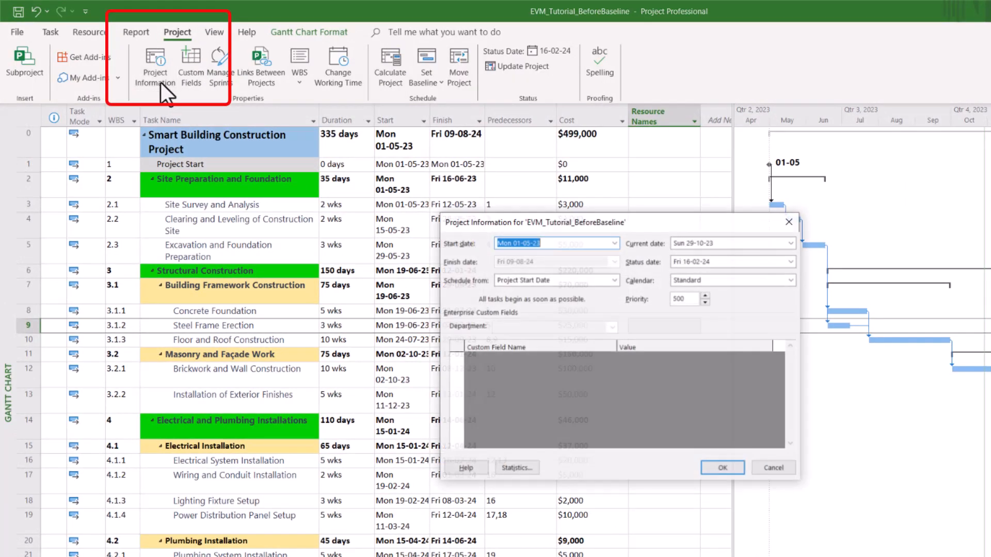
{"action": "left_click", "coordinate": [517, 469]}
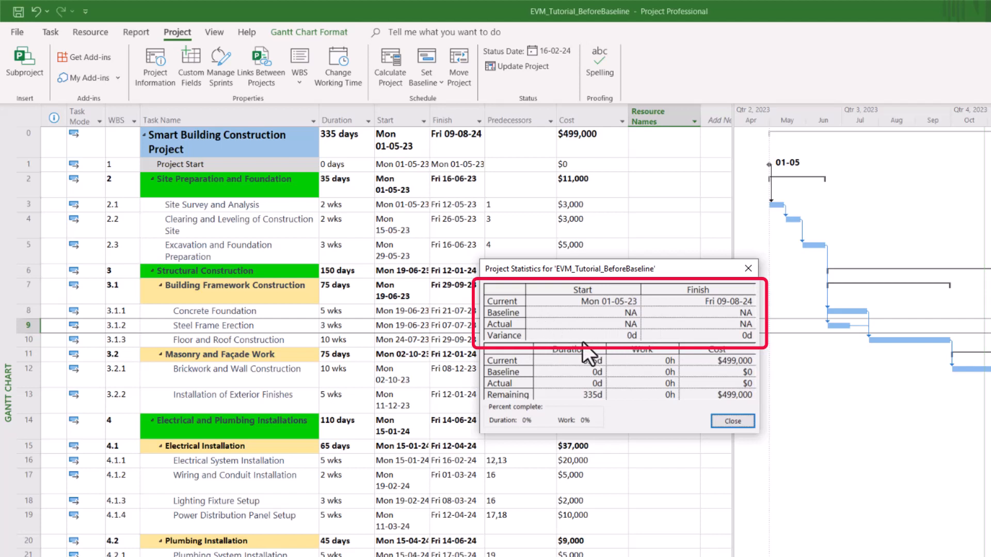
{"action": "left_click", "coordinate": [748, 268]}
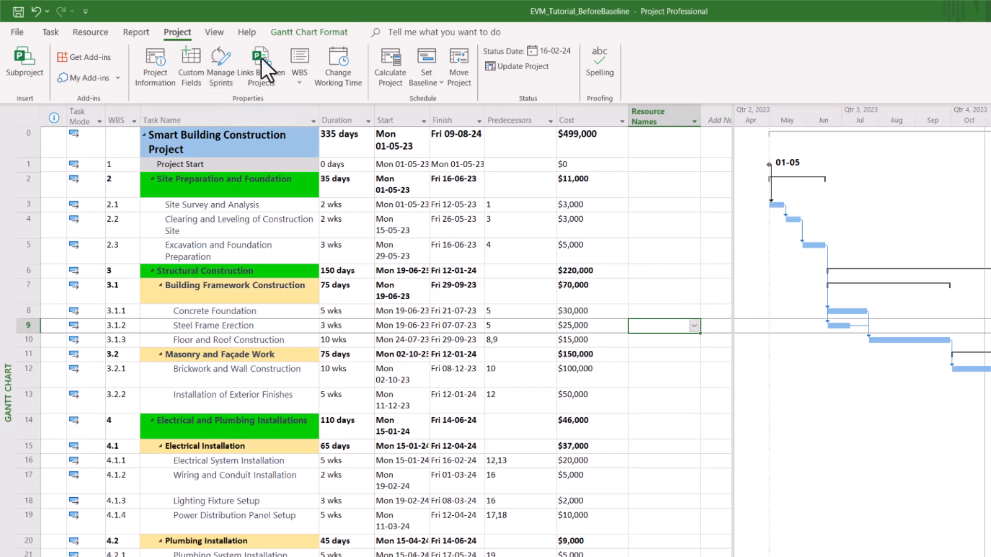
Step: Save the schedule as Baseline for the entire project
{"action": "left_click", "coordinate": [428, 69]}
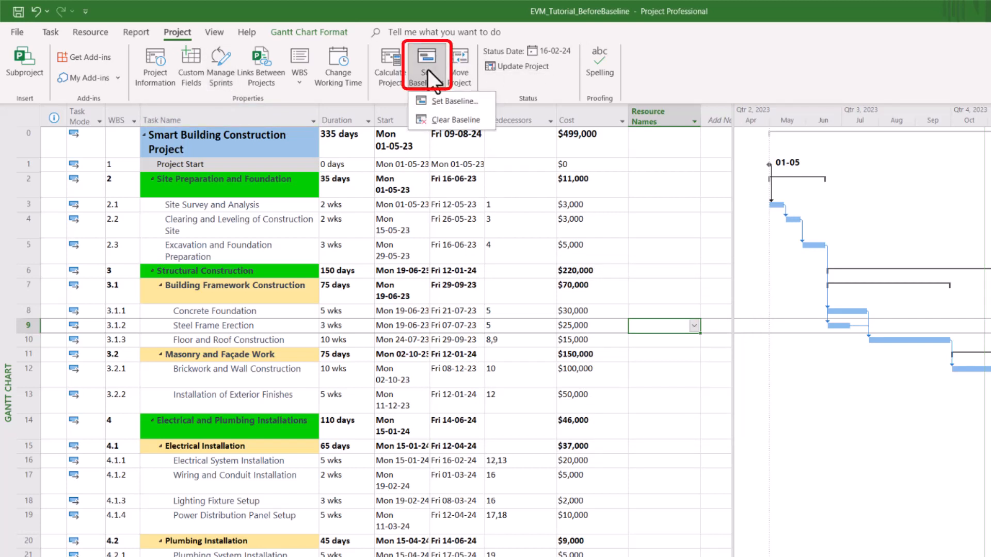
{"action": "left_click", "coordinate": [447, 106]}
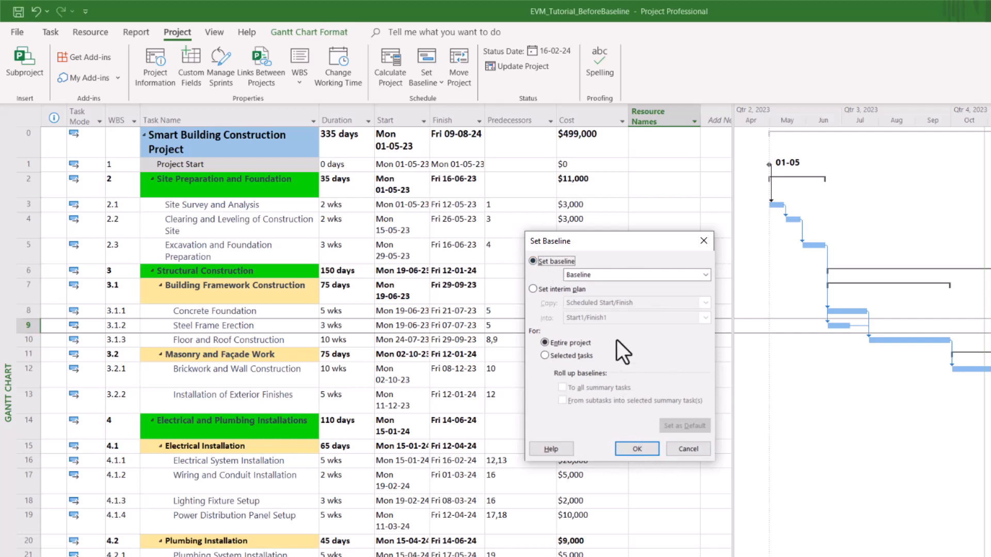
{"action": "key", "text": "Tab"}
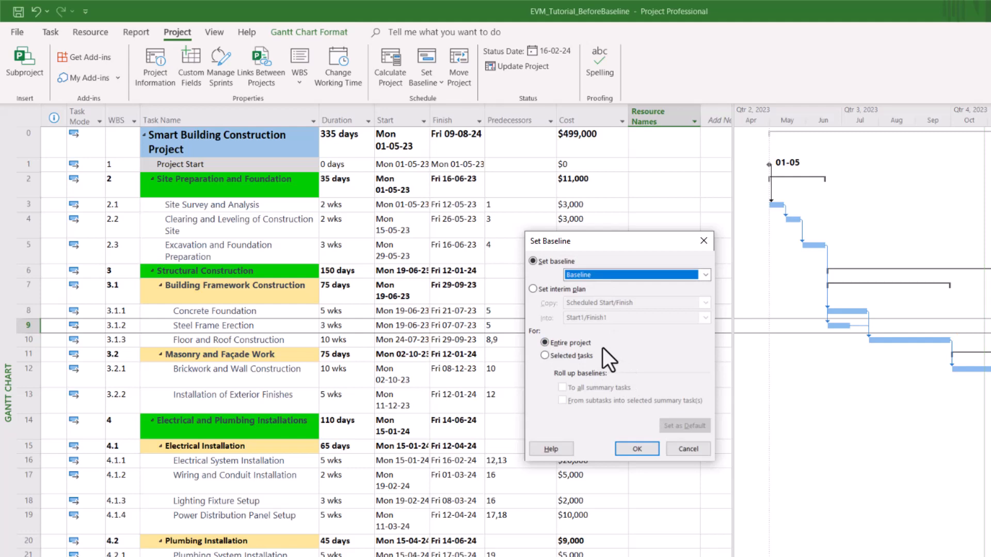
{"action": "left_click", "coordinate": [637, 449]}
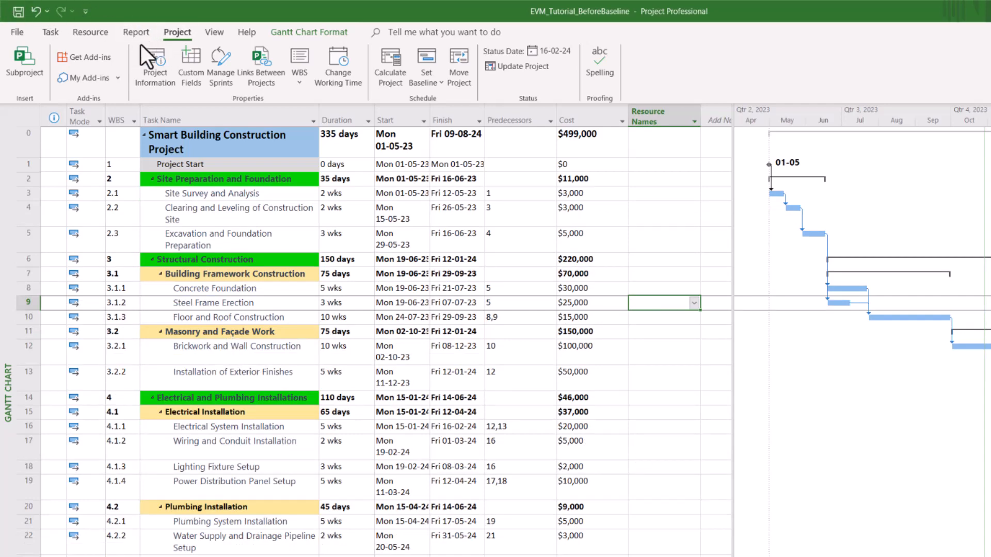
{"action": "left_click", "coordinate": [157, 69]}
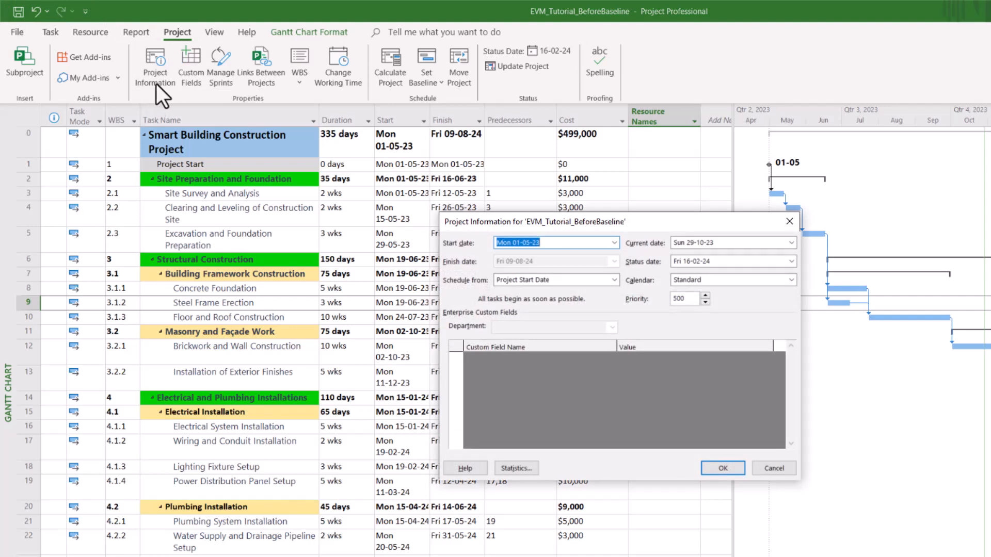
{"action": "left_click", "coordinate": [516, 467]}
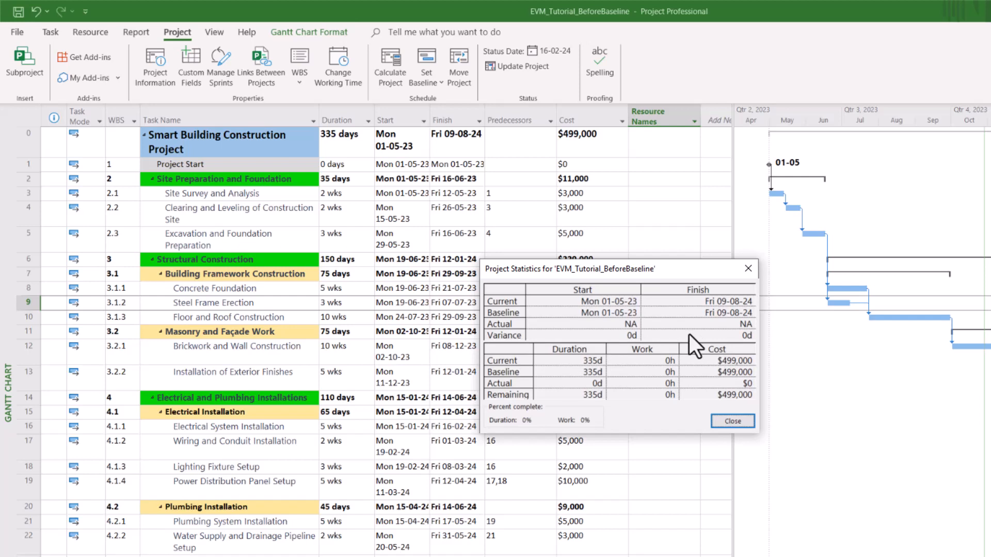
{"action": "left_click", "coordinate": [727, 424]}
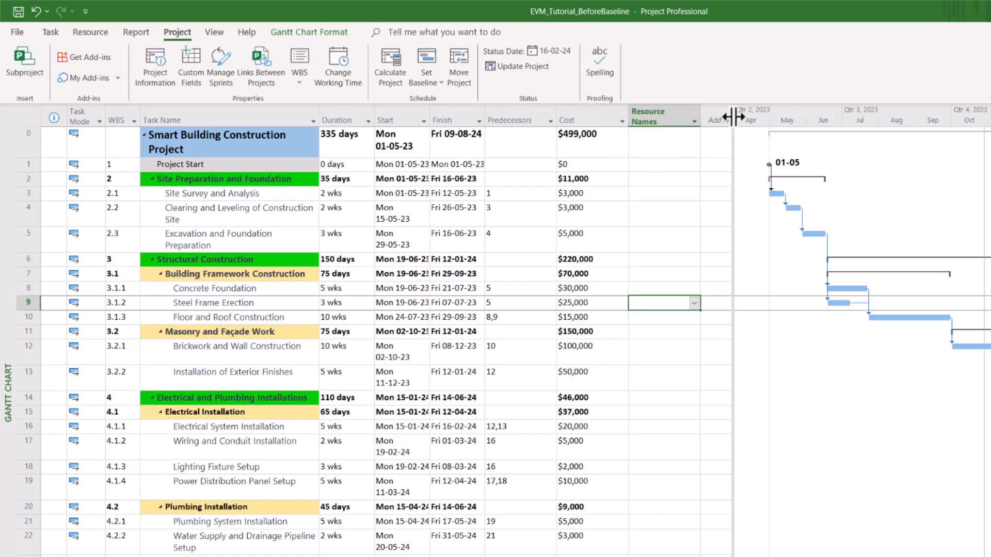
Step: Widen the task table and replace the Resource Names column with Baseline Start
{"action": "left_click_drag", "start_coordinate": [734, 114], "coordinate": [980, 114]}
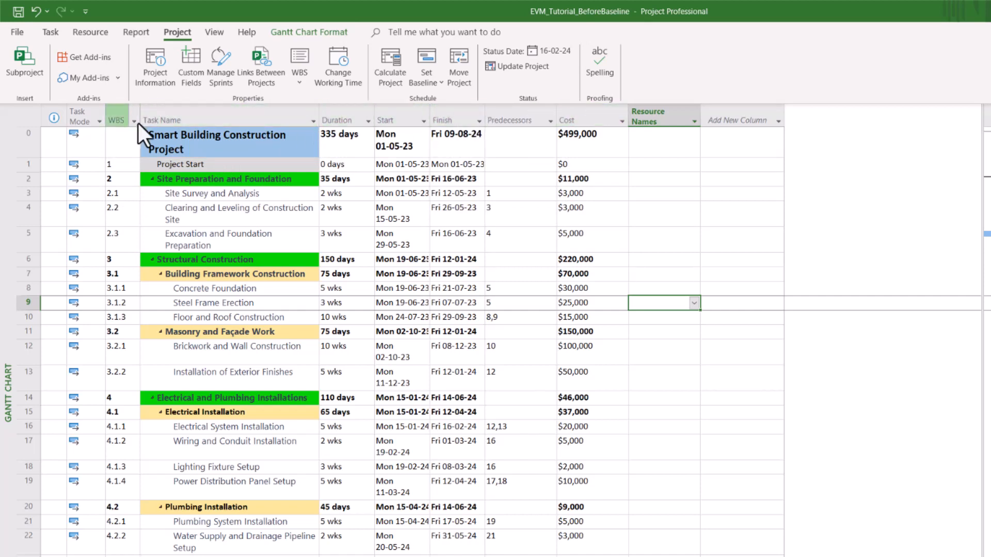
{"action": "left_click", "coordinate": [676, 111]}
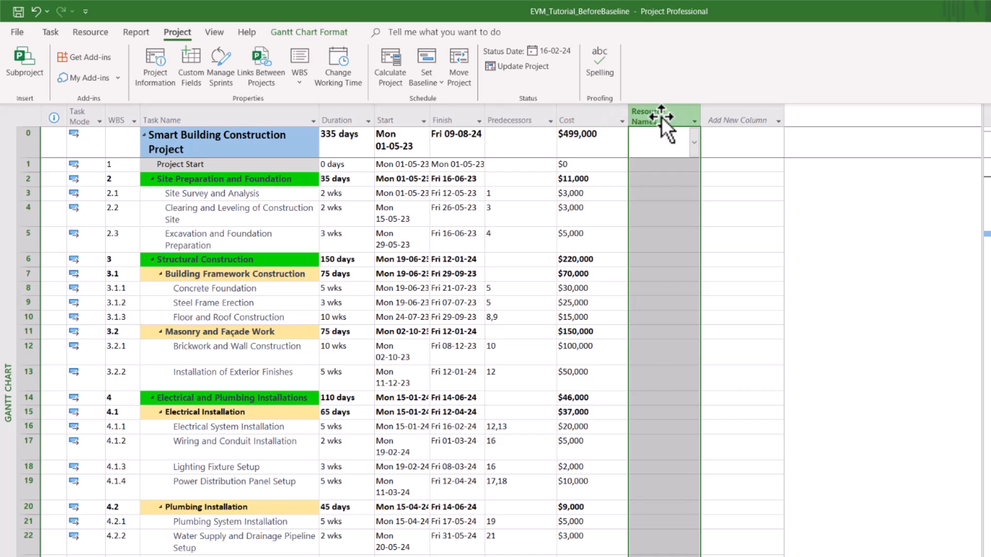
{"action": "double_click", "coordinate": [661, 117]}
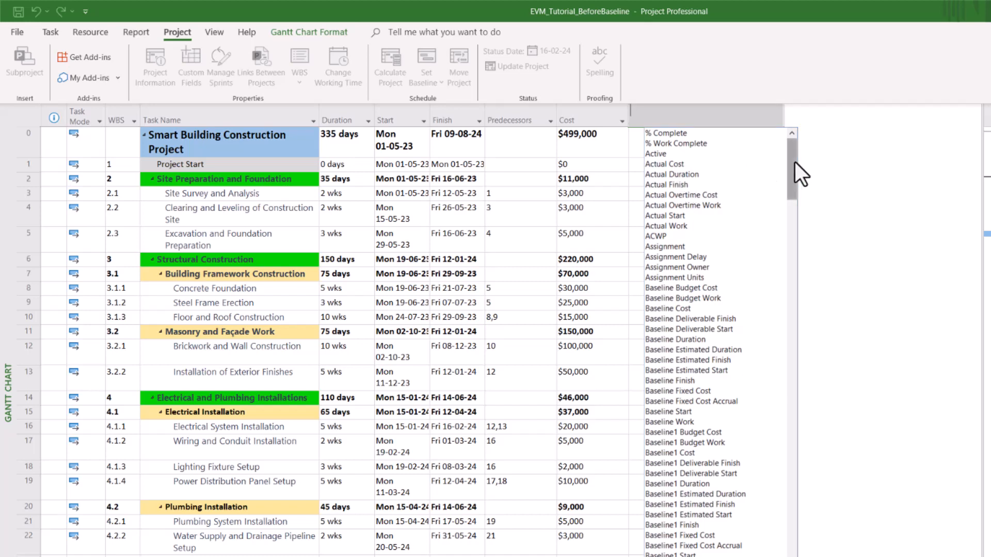
{"action": "left_click_drag", "start_coordinate": [795, 163], "coordinate": [793, 174]}
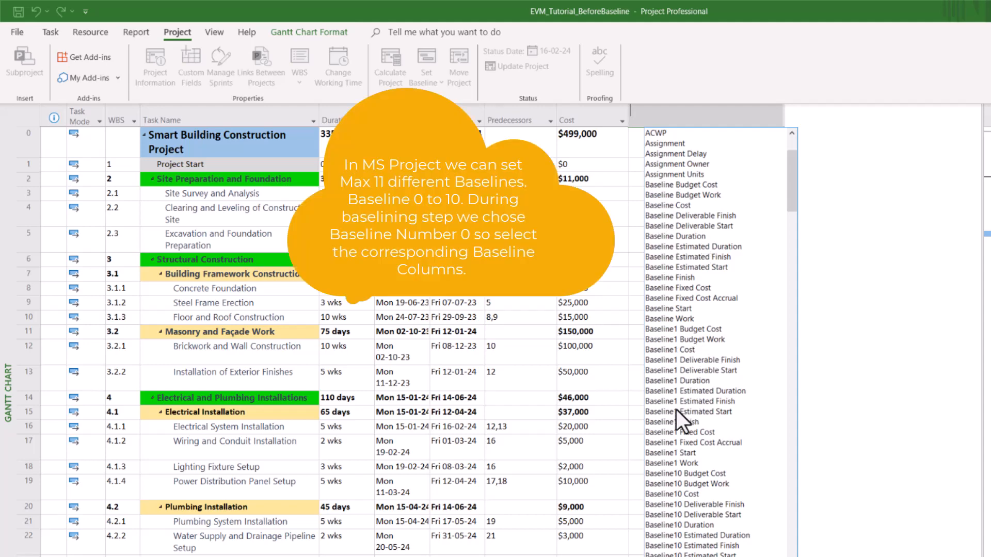
{"action": "scroll", "coordinate": [706, 542], "scroll_direction": "down", "scroll_amount": 3}
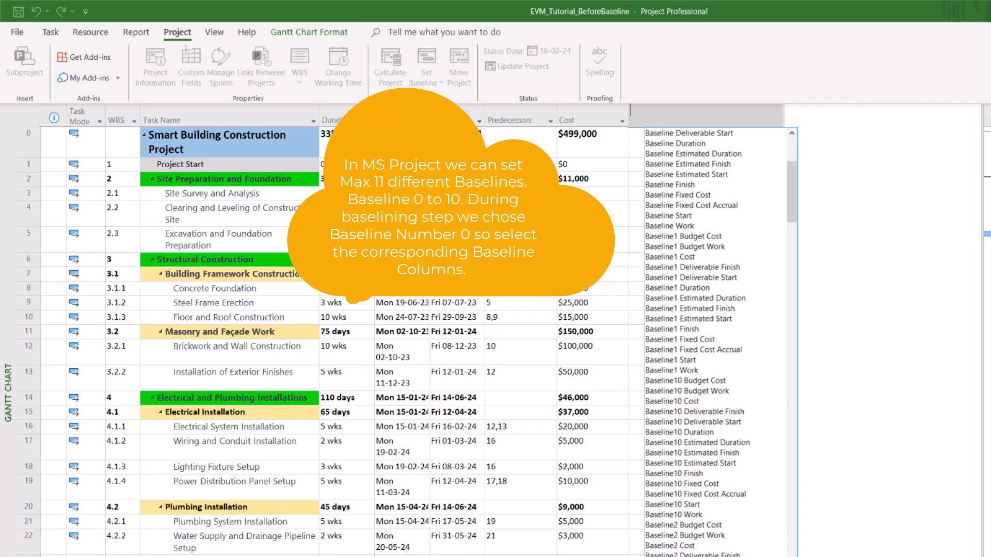
{"action": "scroll", "coordinate": [703, 541], "scroll_direction": "up", "scroll_amount": 3}
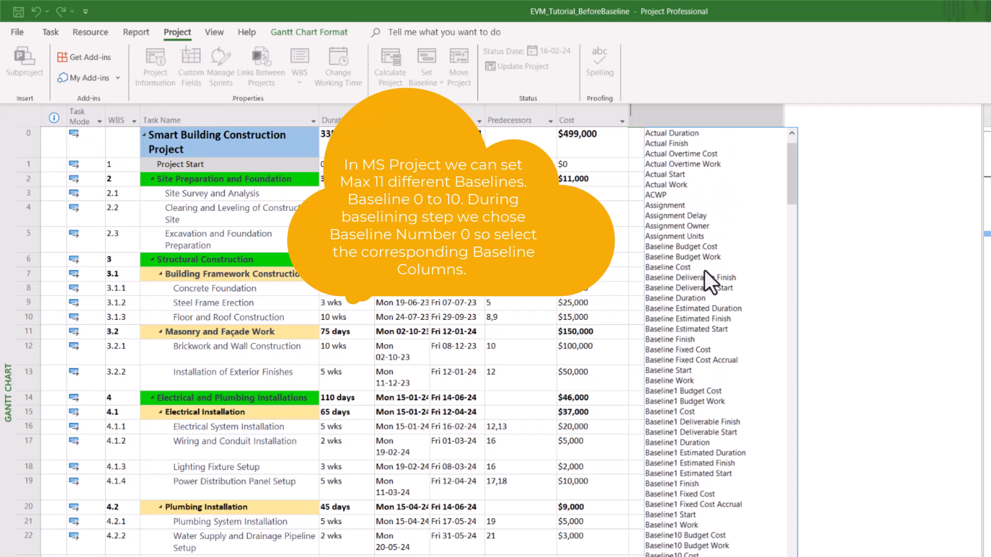
{"action": "left_click", "coordinate": [682, 371]}
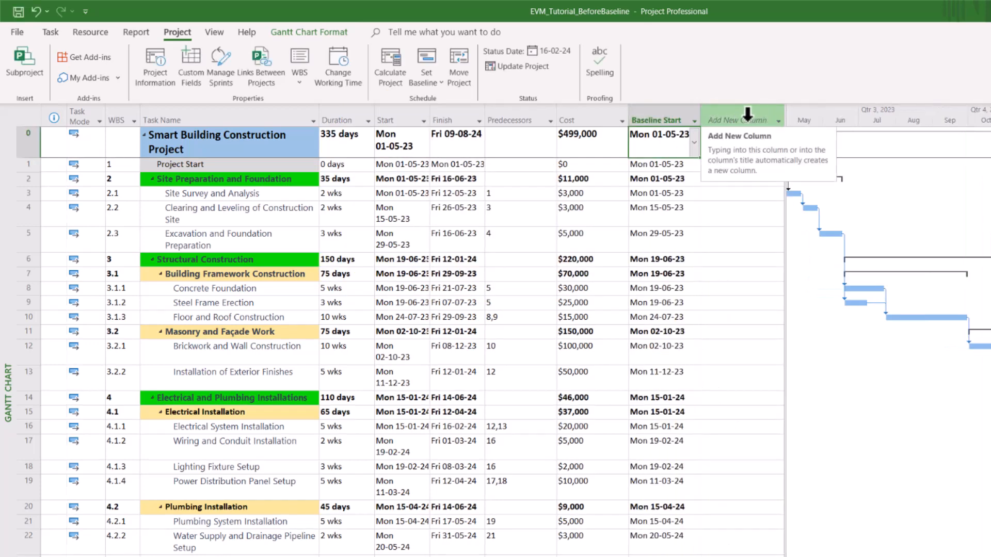
Step: Add a Baseline Finish column after Baseline Start
{"action": "left_click", "coordinate": [766, 118]}
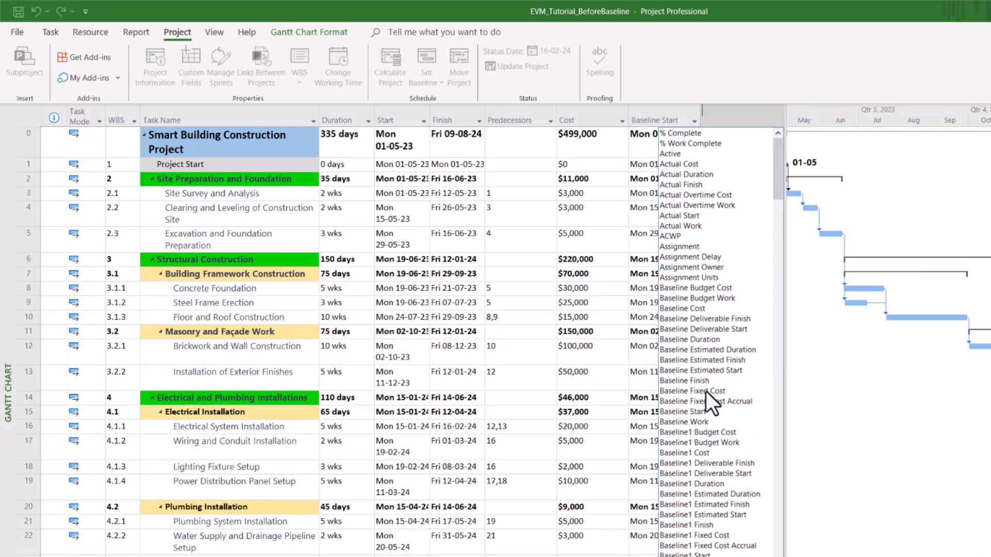
{"action": "left_click", "coordinate": [686, 382]}
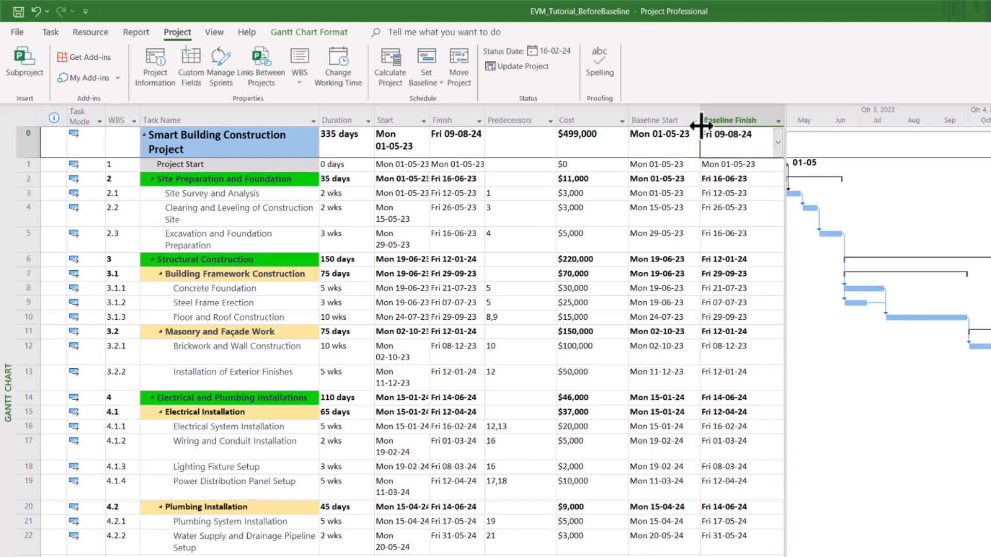
{"action": "left_click", "coordinate": [660, 120]}
{"action": "left_click", "coordinate": [725, 120]}
Step: Try moving Baseline Finish leftward, then review the Task Name, Duration, Start and Finish columns
{"action": "left_click_drag", "start_coordinate": [718, 120], "coordinate": [455, 116]}
{"action": "left_click", "coordinate": [455, 117]}
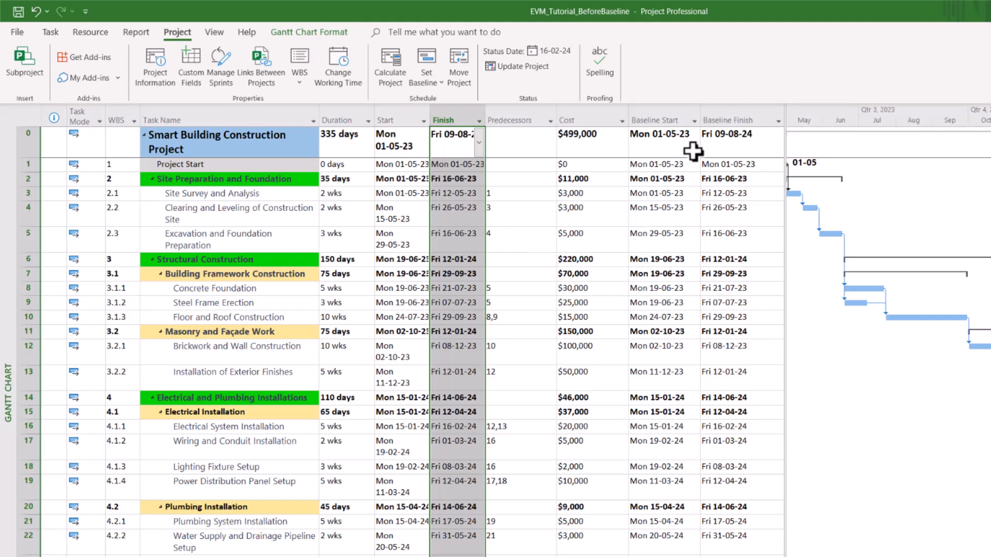
{"action": "left_click", "coordinate": [734, 108]}
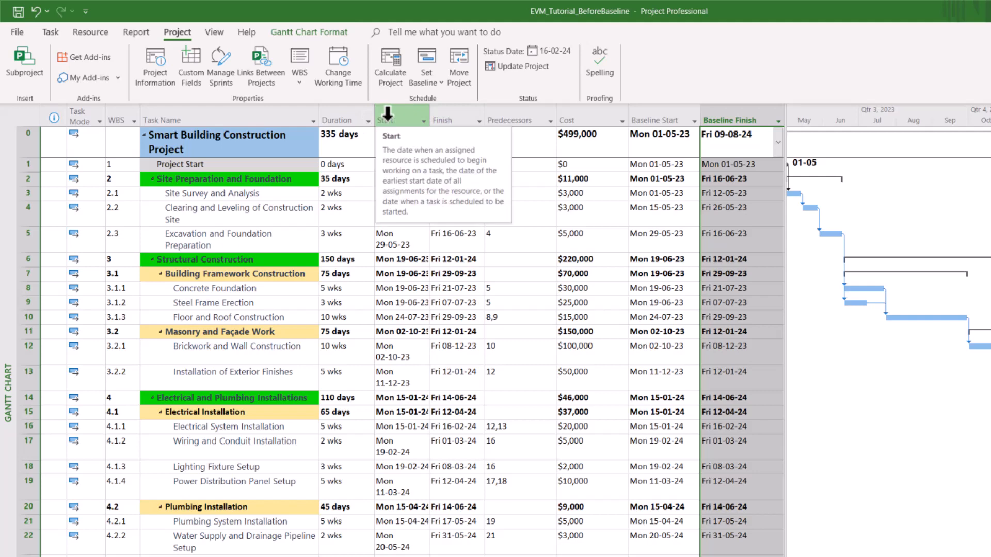
{"action": "left_click", "coordinate": [212, 118]}
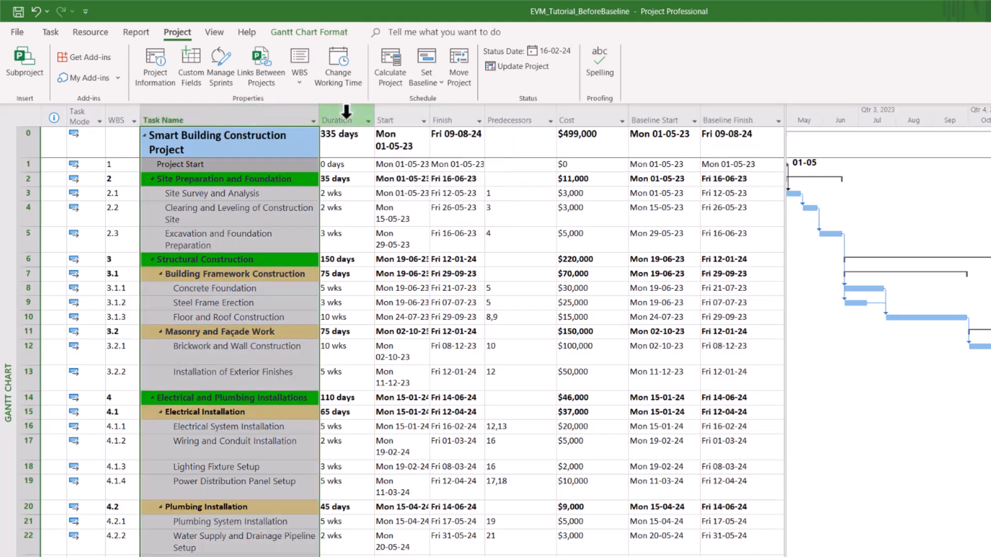
{"action": "left_click", "coordinate": [331, 119]}
{"action": "left_click", "coordinate": [396, 112]}
{"action": "left_click", "coordinate": [466, 119]}
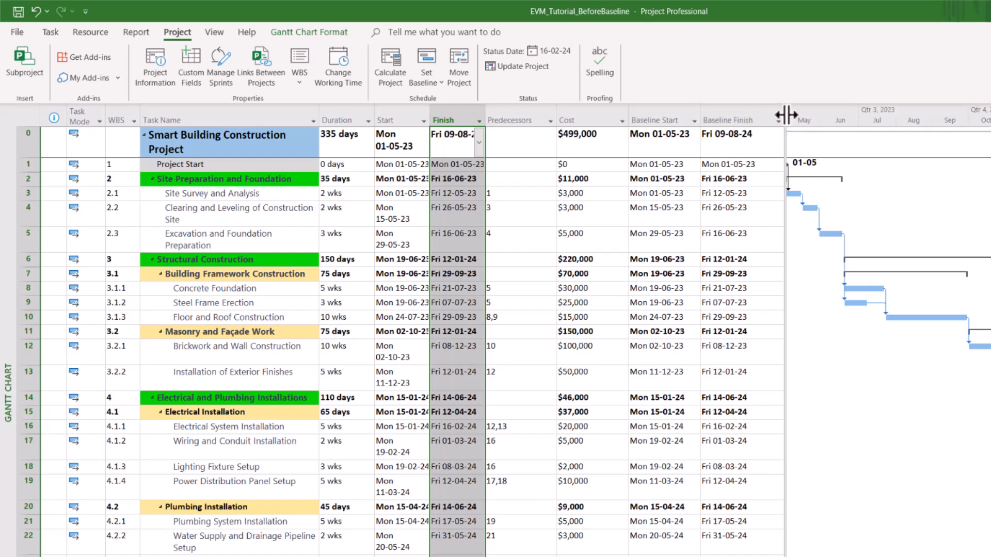
Step: Widen the table to show the Start, Finish and baseline columns together
{"action": "left_click_drag", "start_coordinate": [786, 116], "coordinate": [921, 111]}
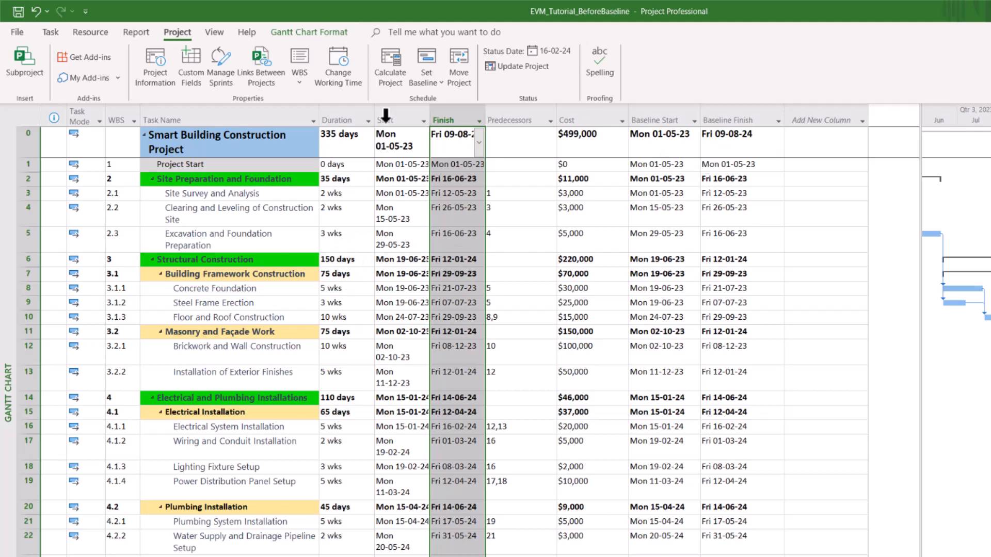
{"action": "left_click", "coordinate": [412, 108]}
{"action": "left_click", "coordinate": [446, 107]}
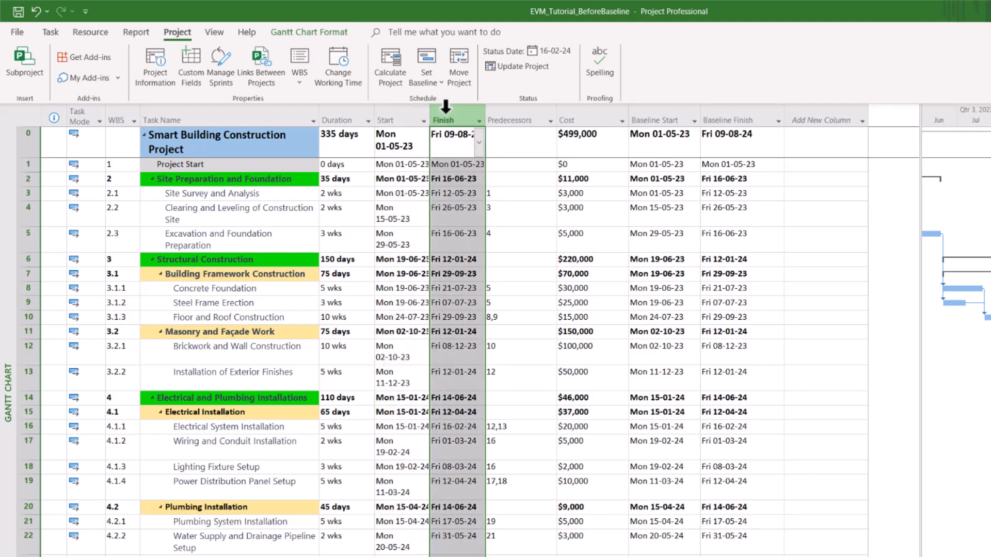
{"action": "left_click", "coordinate": [398, 108]}
{"action": "left_click", "coordinate": [447, 107]}
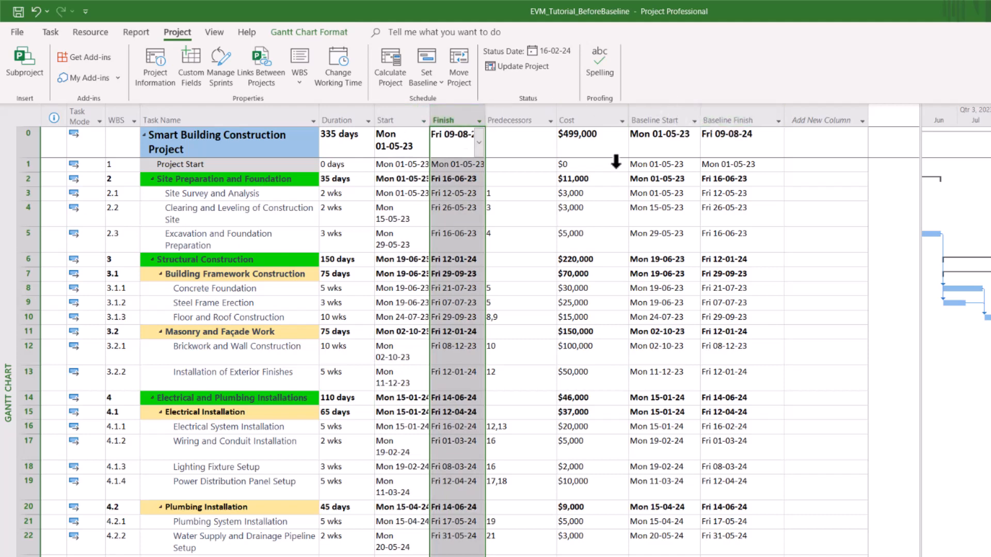
Step: Compare the Site Survey and Clearing tasks' dates with their baseline dates, then open the field list
{"action": "left_click", "coordinate": [403, 194]}
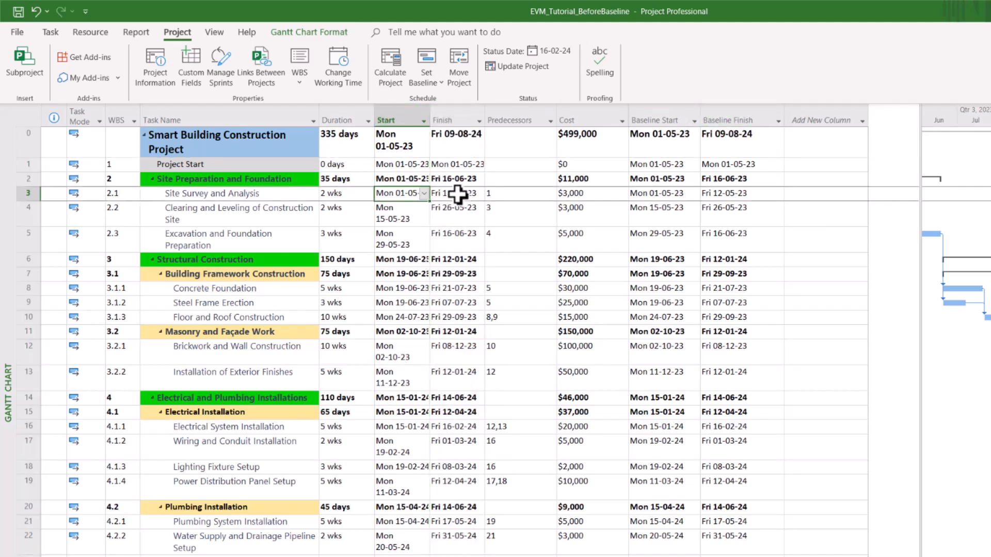
{"action": "left_click", "coordinate": [650, 194]}
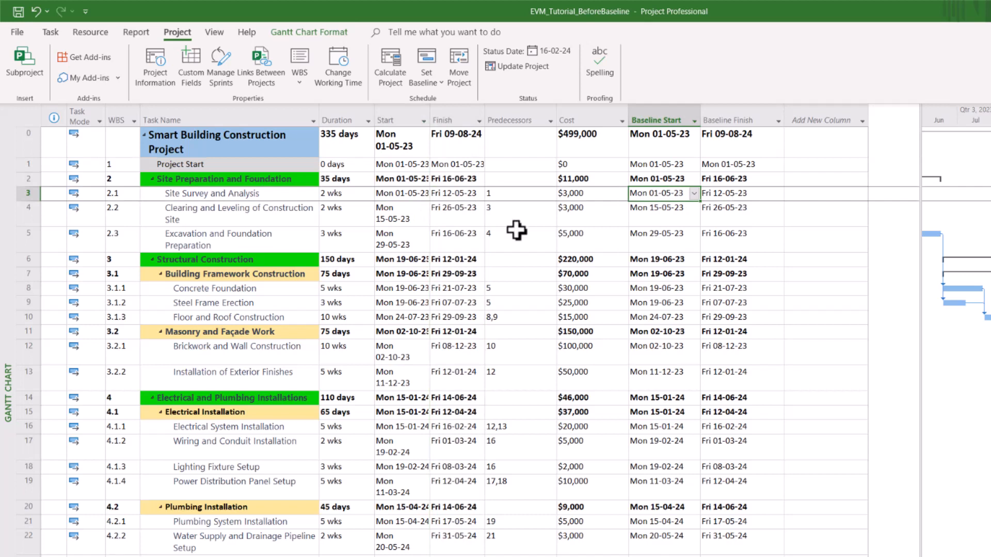
{"action": "left_click", "coordinate": [404, 218]}
{"action": "left_click", "coordinate": [443, 218]}
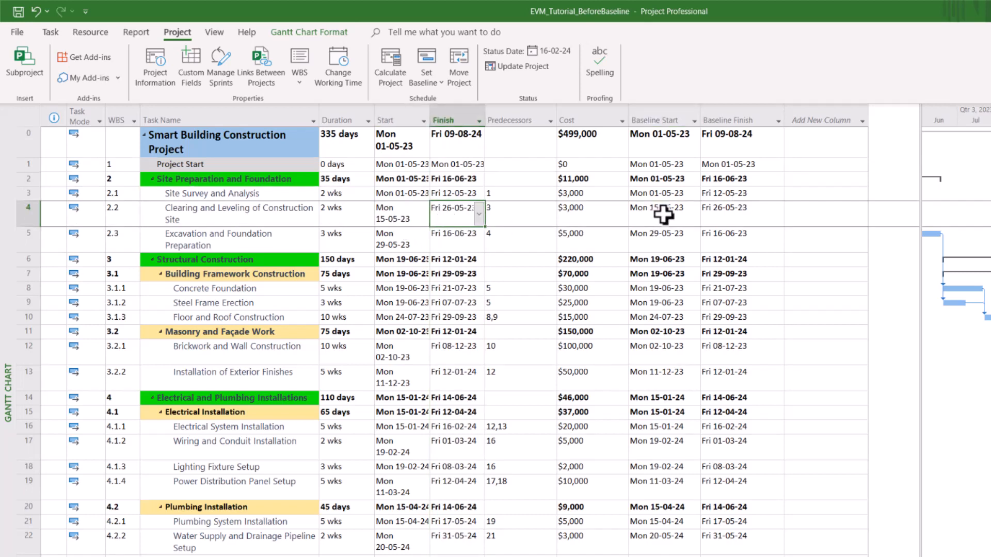
{"action": "left_click", "coordinate": [664, 214]}
{"action": "left_click", "coordinate": [733, 211]}
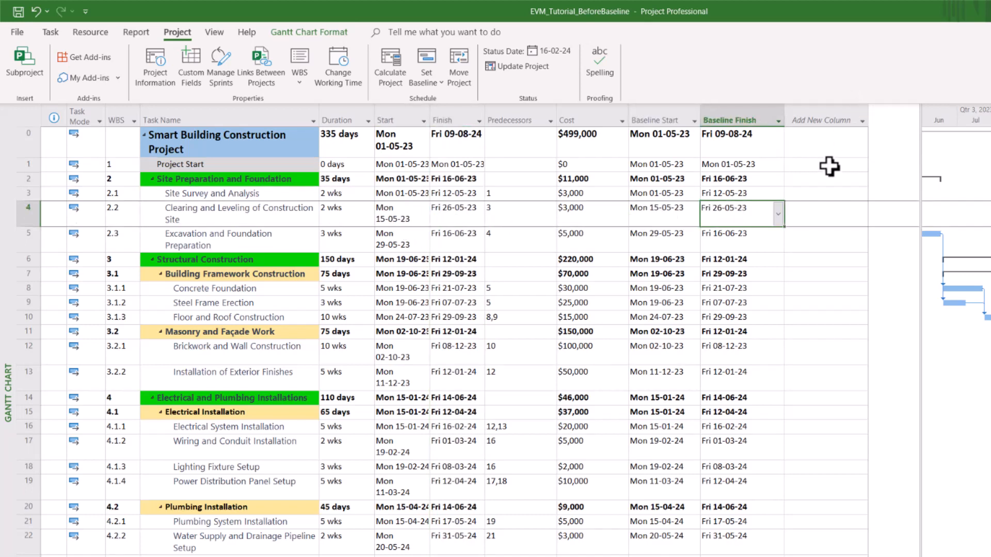
{"action": "left_click", "coordinate": [830, 120]}
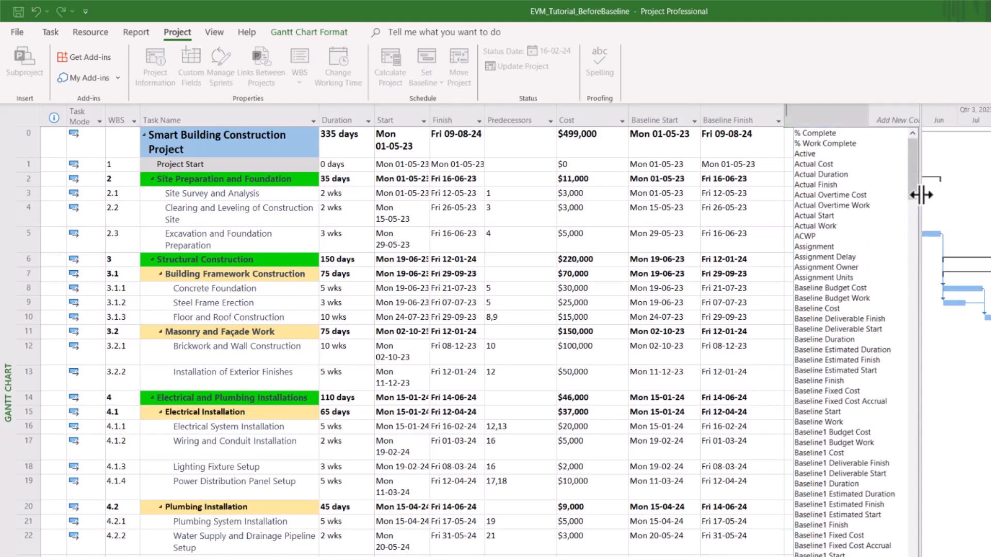
Step: Add a Baseline Cost column and compare it with the Start, Finish and Cost columns
{"action": "scroll", "coordinate": [861, 274], "scroll_direction": "down", "scroll_amount": 2}
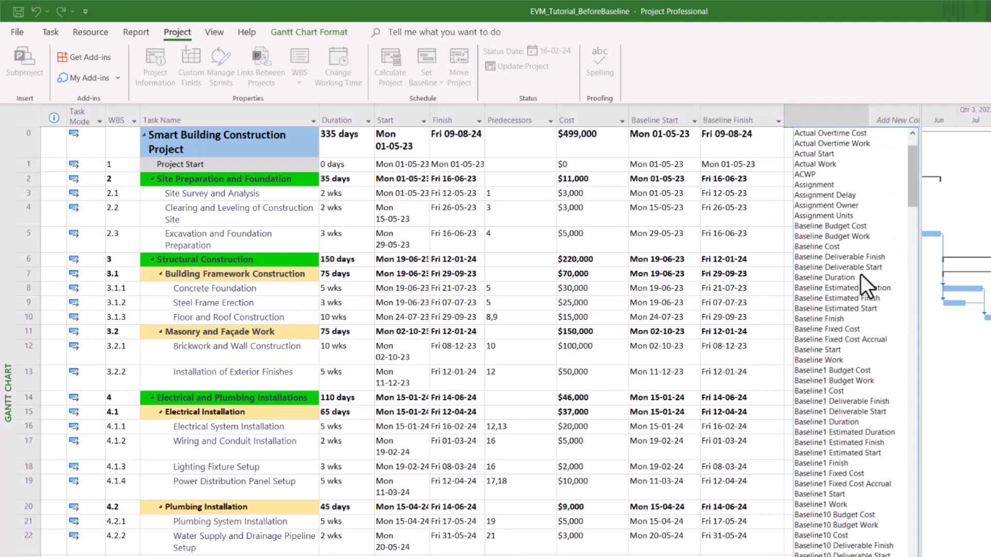
{"action": "left_click", "coordinate": [830, 247]}
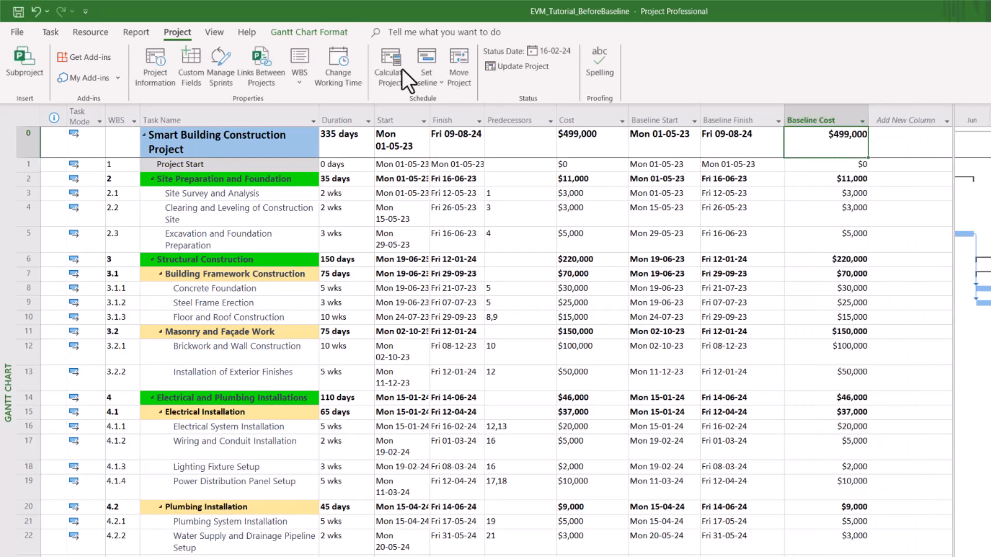
{"action": "left_click", "coordinate": [394, 115]}
{"action": "left_click", "coordinate": [450, 116]}
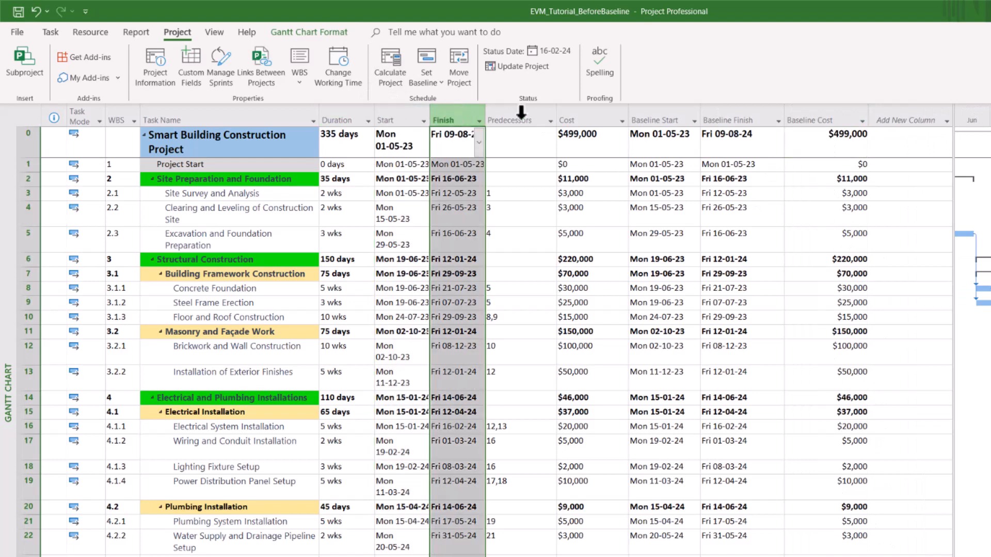
{"action": "left_click", "coordinate": [581, 116]}
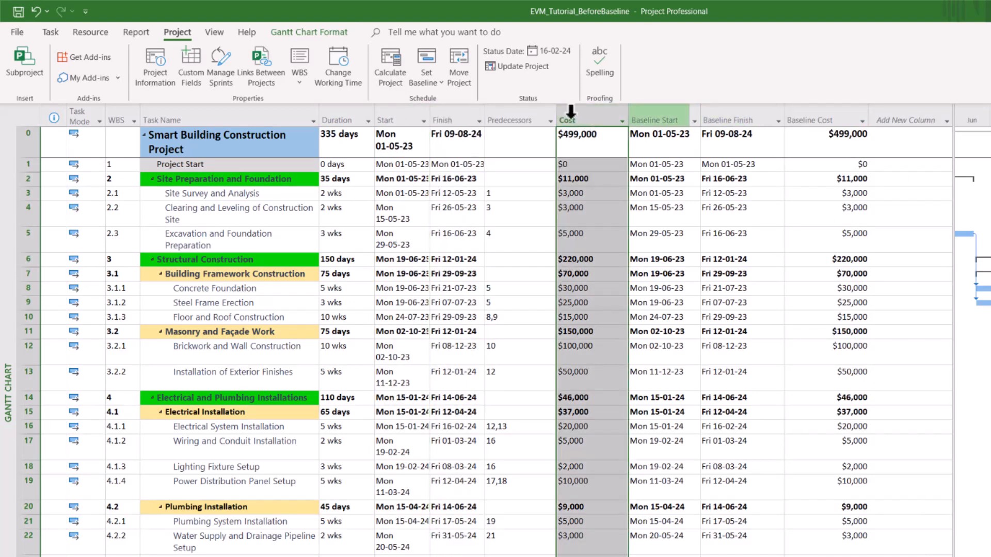
{"action": "left_click", "coordinate": [388, 116]}
{"action": "left_click", "coordinate": [455, 116]}
{"action": "left_click", "coordinate": [580, 114]}
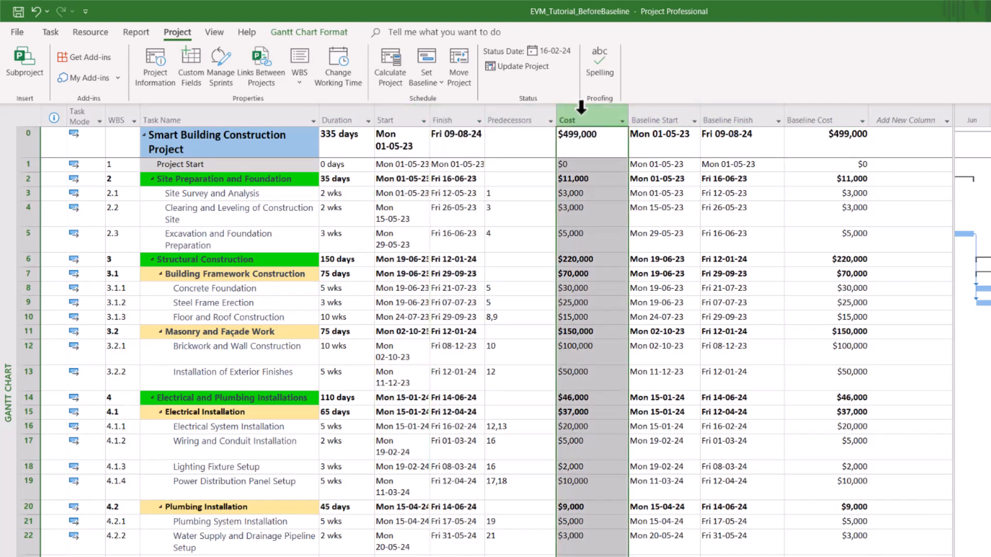
Step: Review the Baseline Start, Baseline Finish and Baseline Cost columns
{"action": "left_click", "coordinate": [423, 121]}
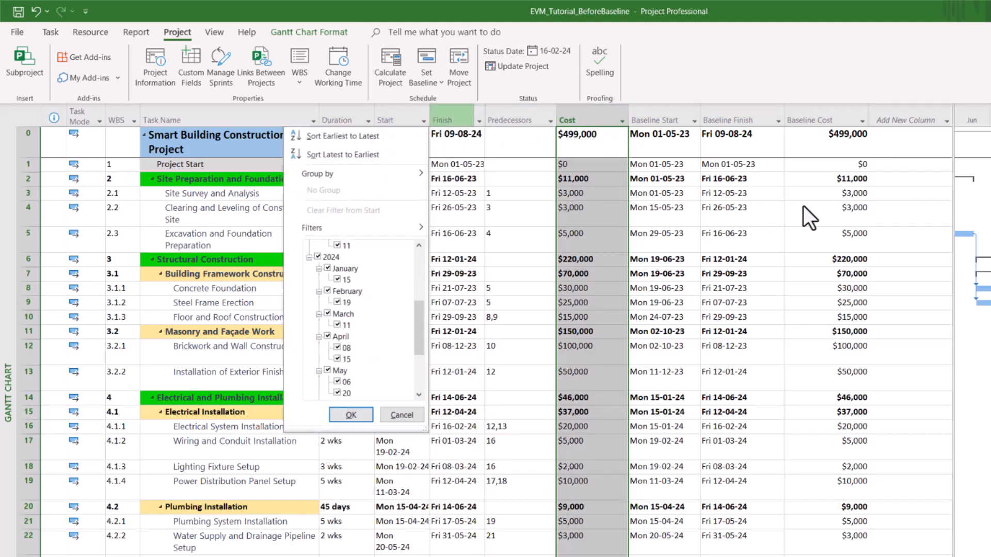
{"action": "key", "text": "Escape"}
{"action": "left_click", "coordinate": [656, 115]}
{"action": "left_click", "coordinate": [730, 116]}
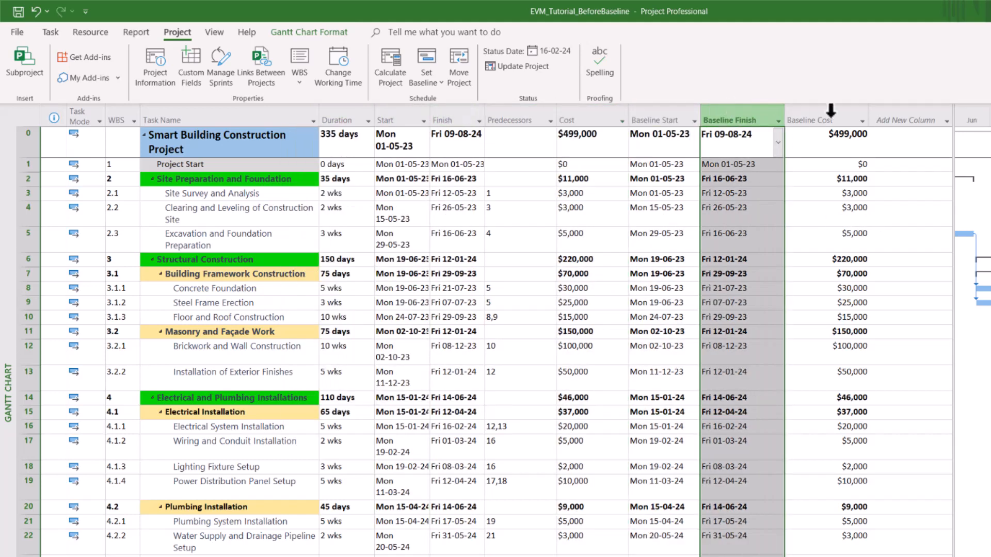
{"action": "left_click", "coordinate": [841, 112]}
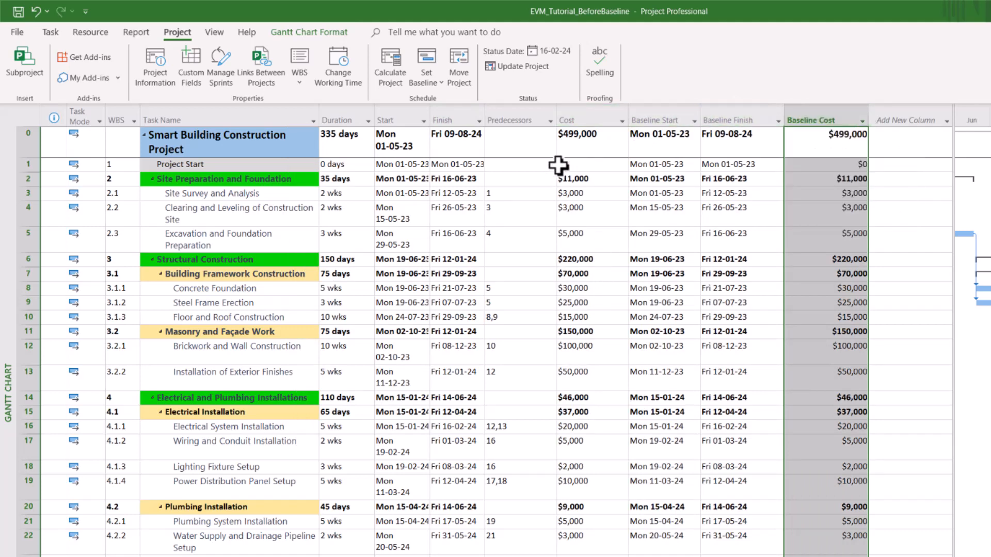
{"action": "scroll", "coordinate": [686, 195], "scroll_direction": "right", "scroll_amount": 1}
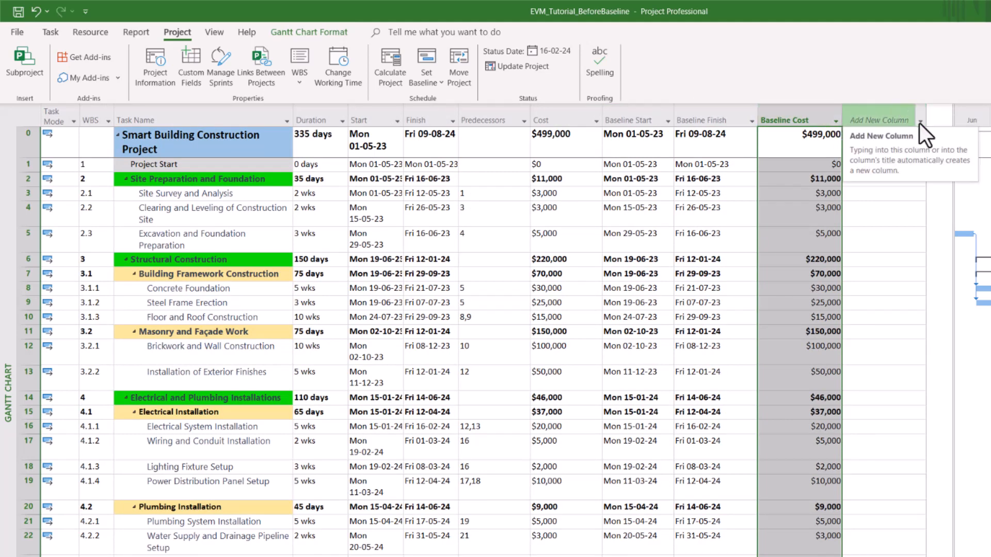
Step: Add a % Complete column and select the clearing and excavation tasks
{"action": "left_click", "coordinate": [906, 120]}
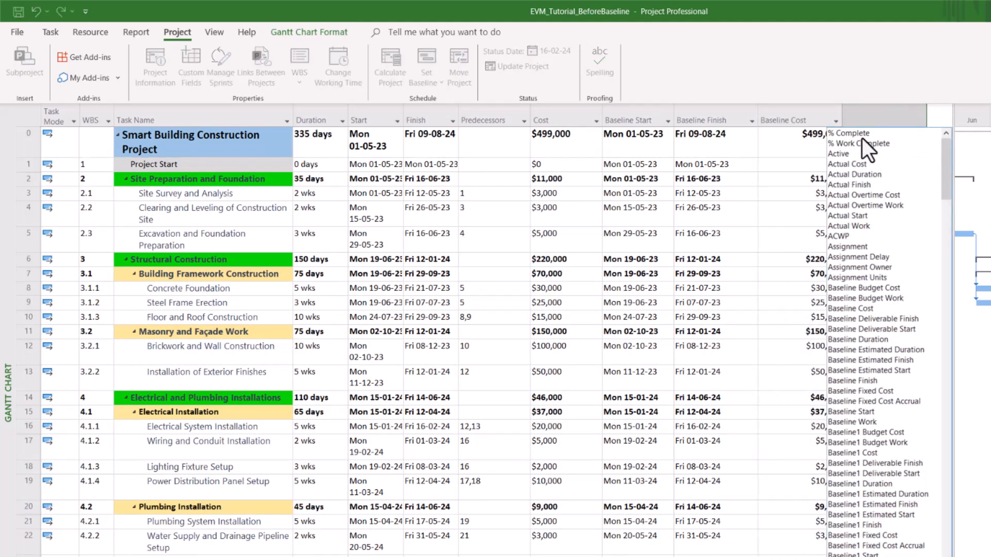
{"action": "left_click", "coordinate": [847, 134]}
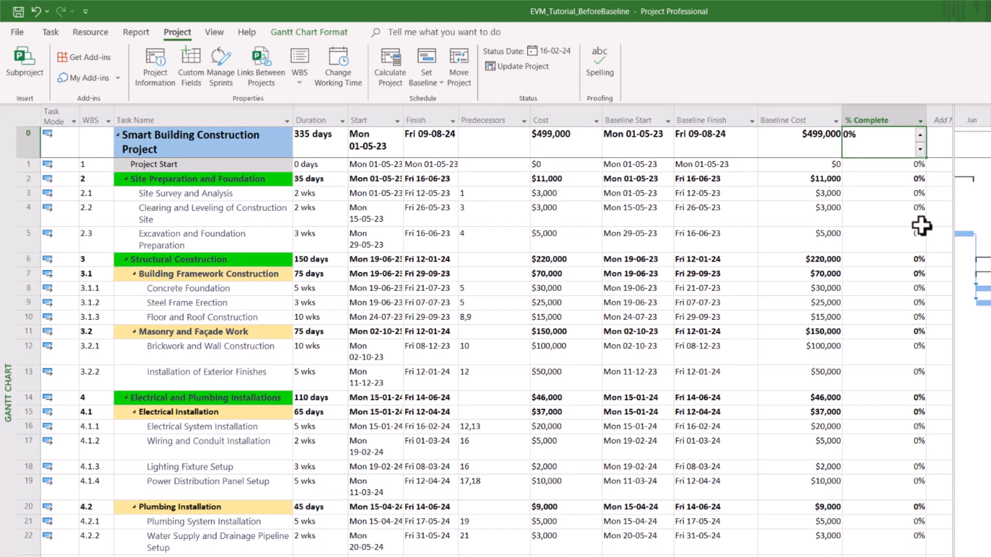
{"action": "left_click", "coordinate": [205, 214]}
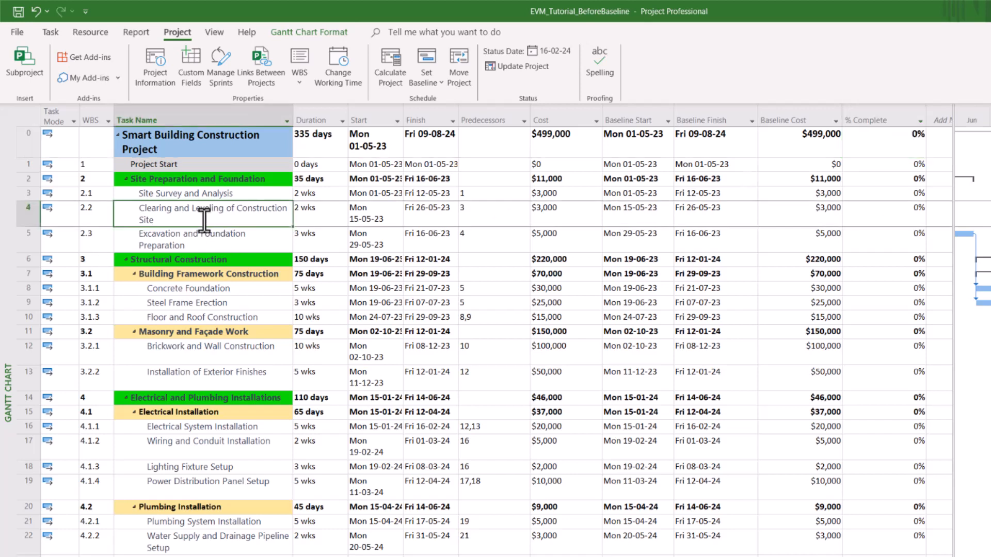
{"action": "left_click", "coordinate": [189, 241]}
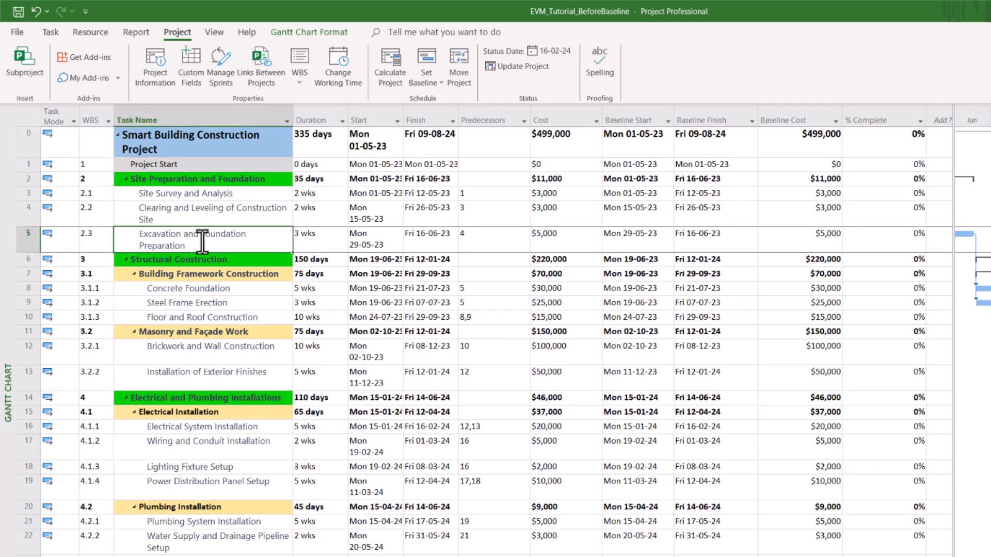
Step: Review the 0% Complete values for the project summary and the clearing task
{"action": "left_click", "coordinate": [910, 142]}
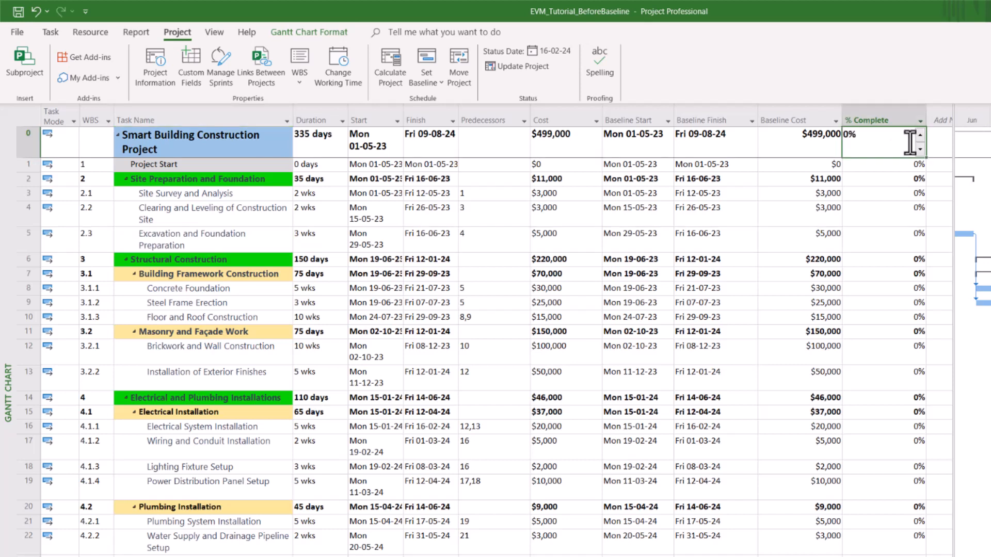
{"action": "left_click", "coordinate": [925, 220]}
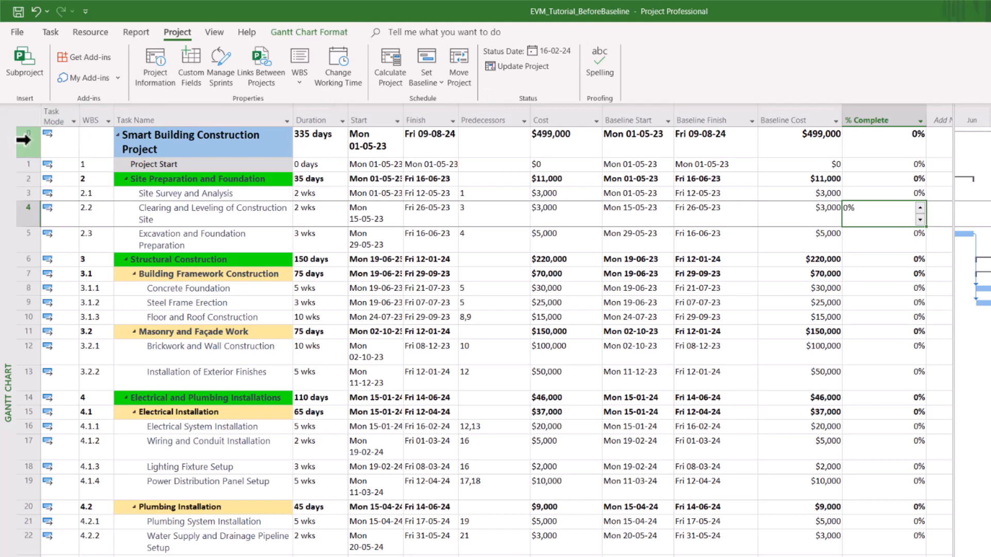
{"action": "left_click", "coordinate": [36, 150]}
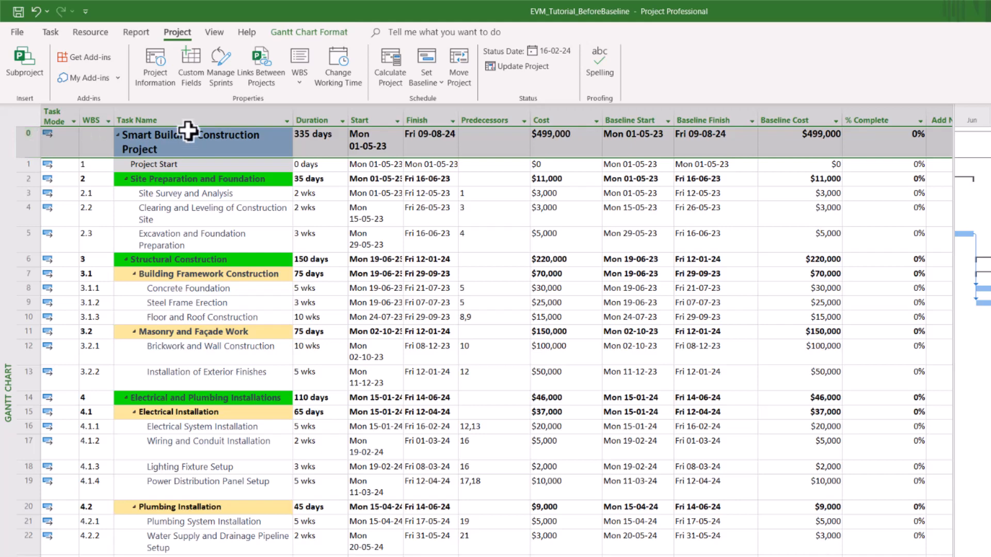
{"action": "left_click", "coordinate": [170, 142]}
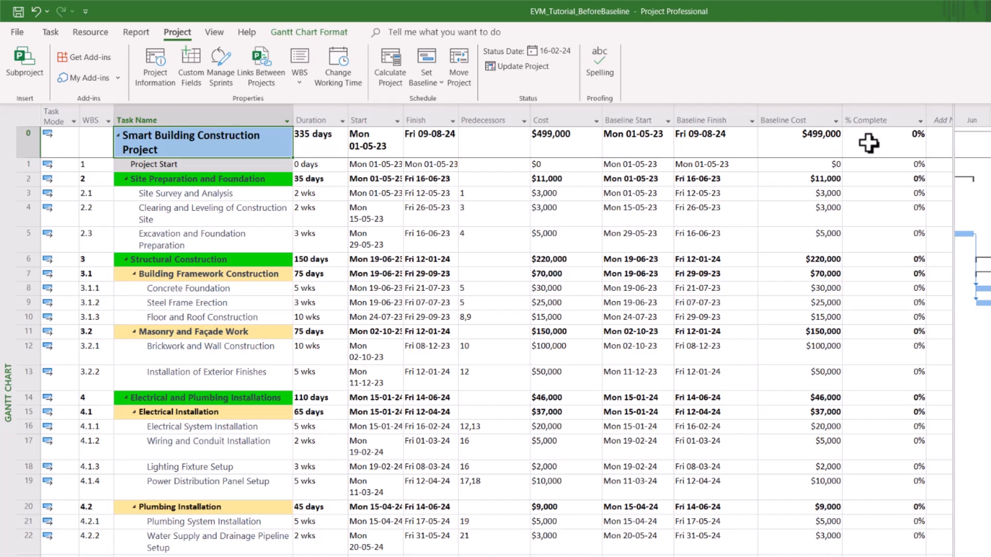
{"action": "left_click", "coordinate": [393, 243]}
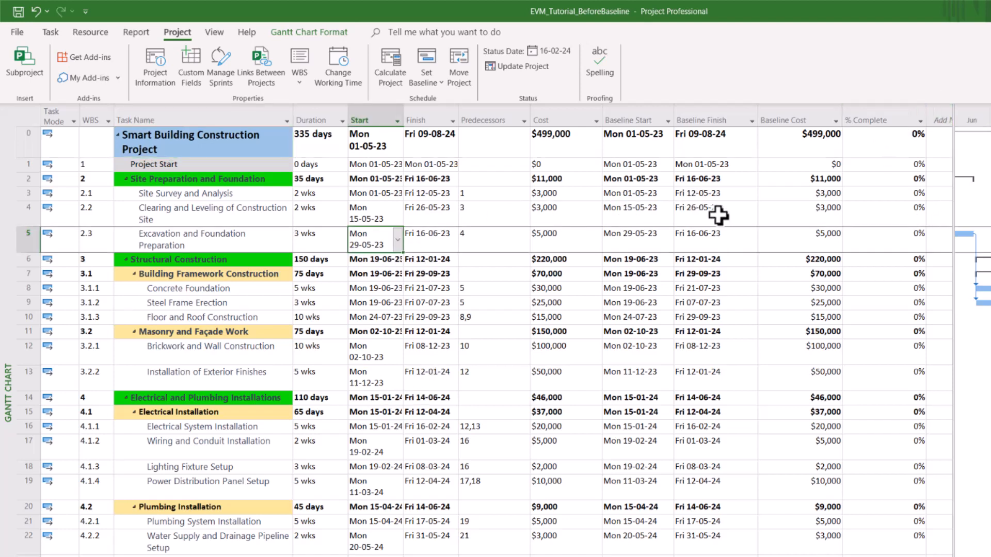
{"action": "left_click", "coordinate": [228, 207]}
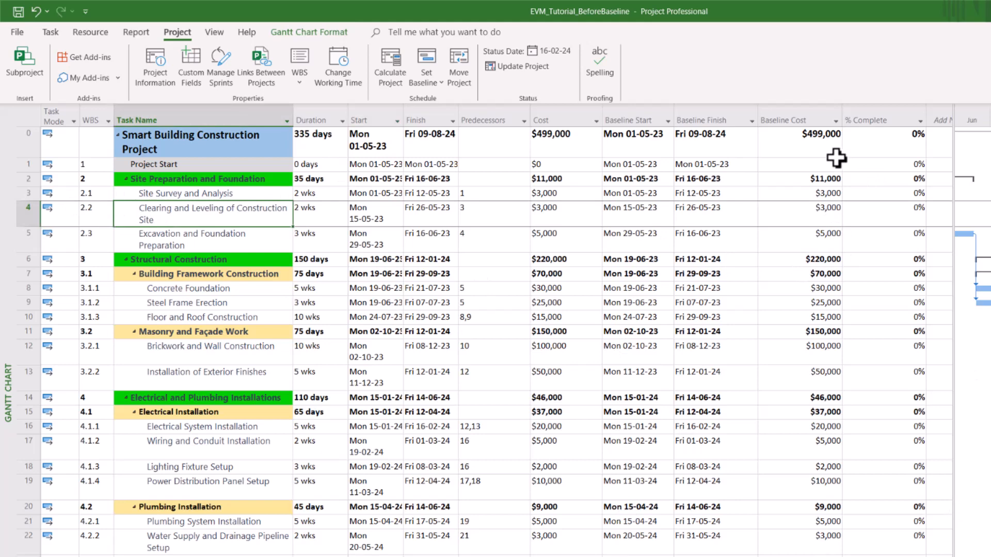
{"action": "left_click", "coordinate": [889, 145]}
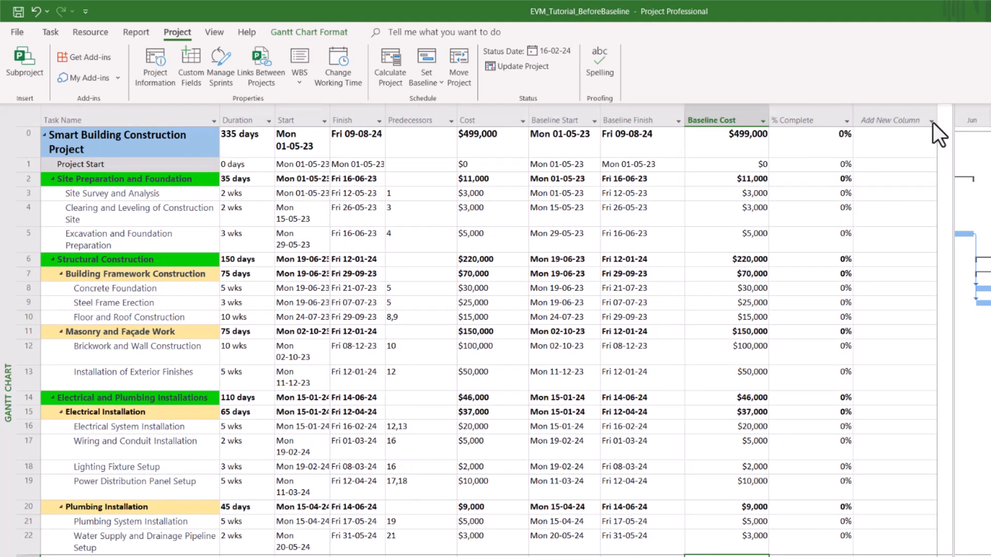
Step: Add an Actual Cost column after % Complete, showing $0 for every task
{"action": "left_click", "coordinate": [933, 121]}
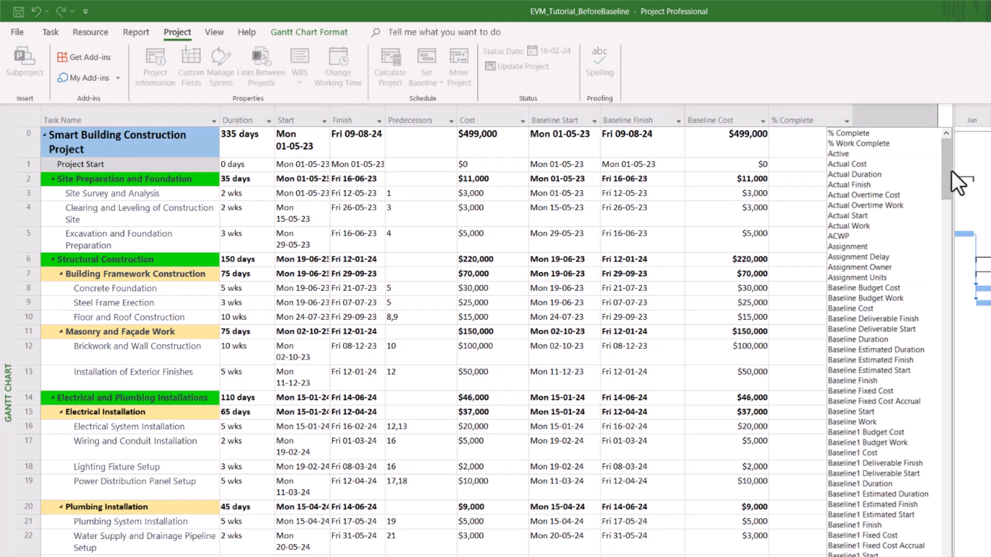
{"action": "left_click", "coordinate": [858, 165]}
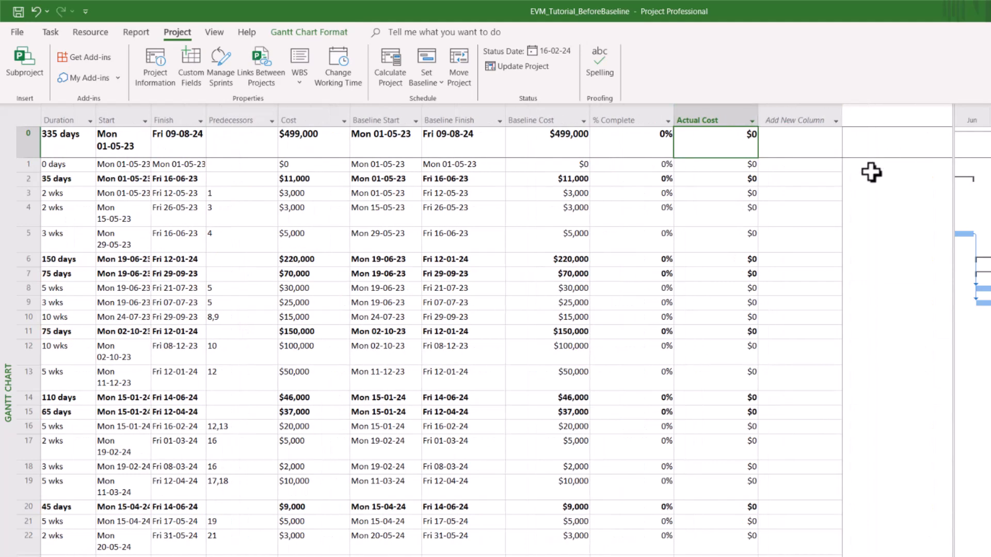
{"action": "scroll", "coordinate": [495, 330], "scroll_direction": "left", "scroll_amount": 4}
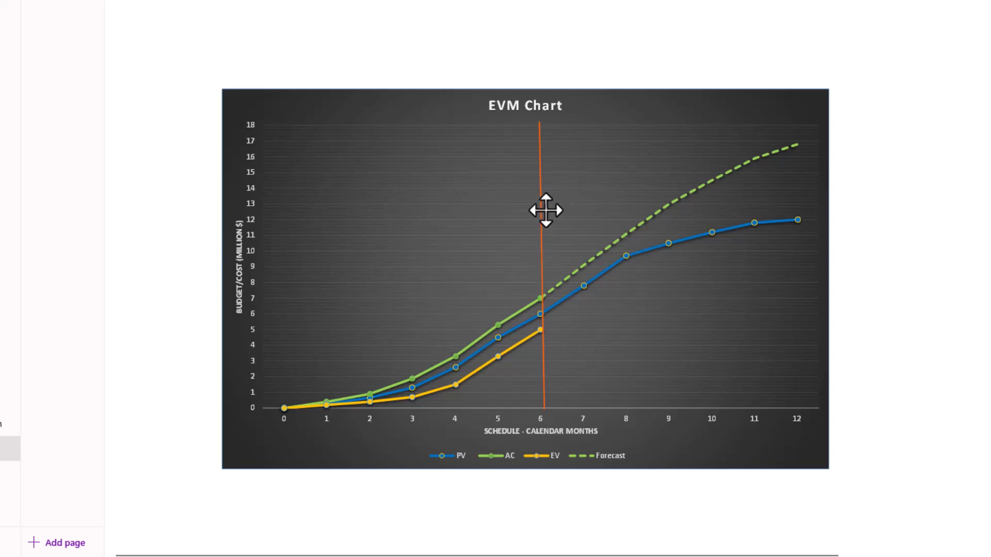
Step: Reposition the EVM Chart's orange status line, first to about month 5.3, then month 6
{"action": "left_click", "coordinate": [540, 238]}
{"action": "left_click_drag", "start_coordinate": [542, 239], "coordinate": [503, 239]}
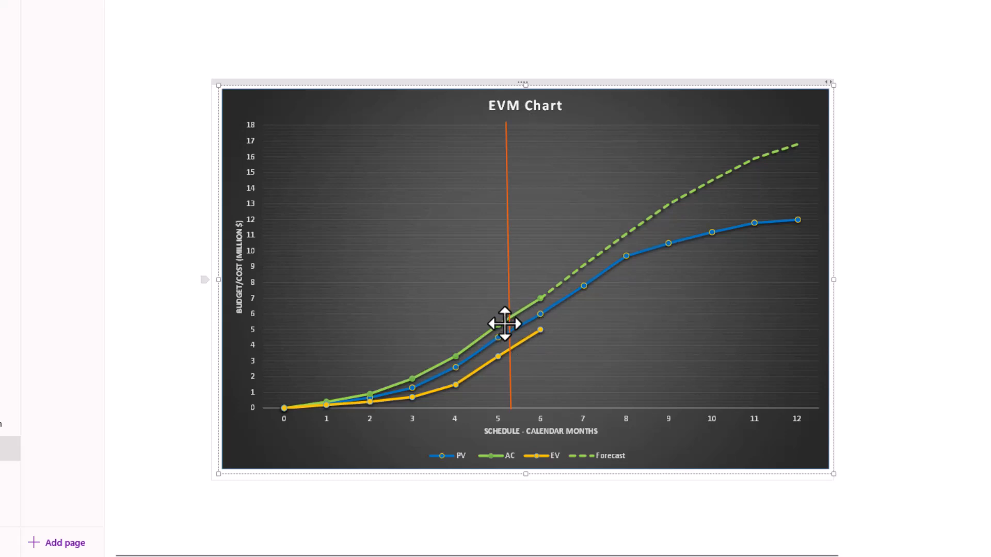
{"action": "left_click", "coordinate": [506, 215]}
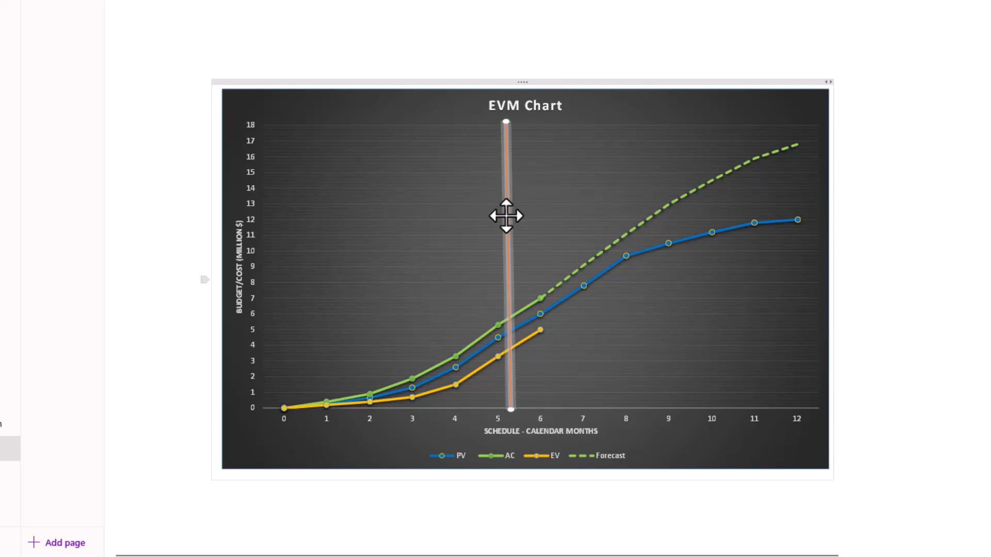
{"action": "left_click_drag", "start_coordinate": [507, 215], "coordinate": [535, 215]}
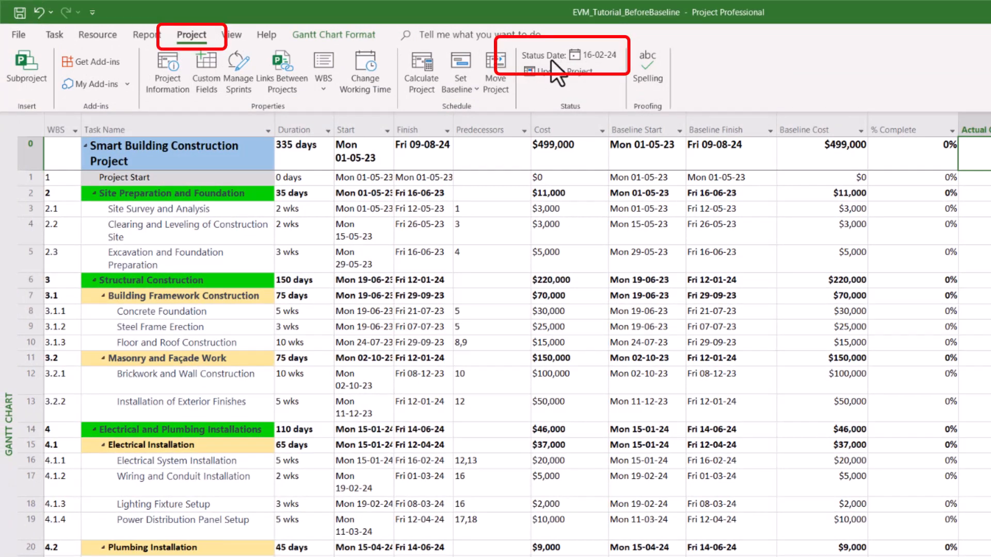
Step: Set the project status date to today's date
{"action": "left_click", "coordinate": [600, 59]}
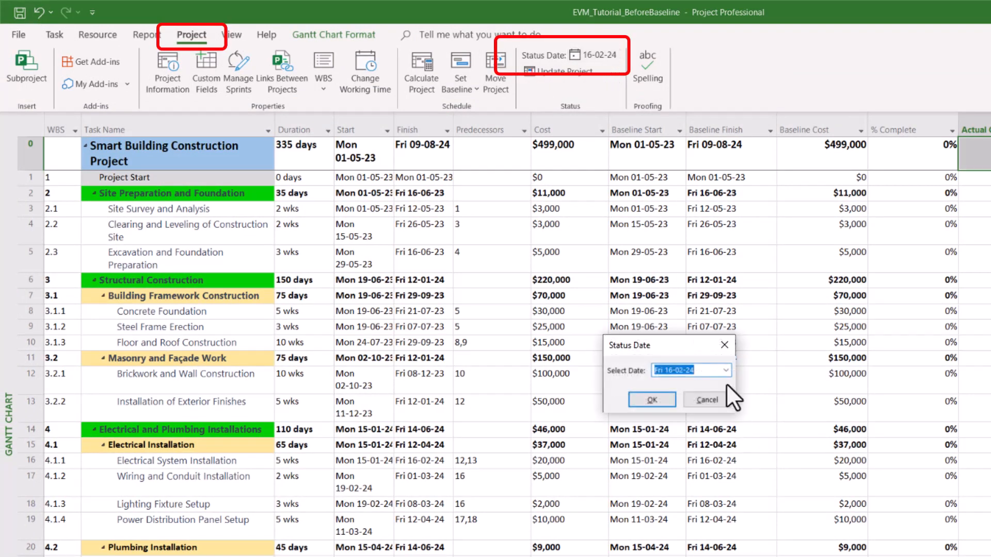
{"action": "left_click", "coordinate": [725, 370]}
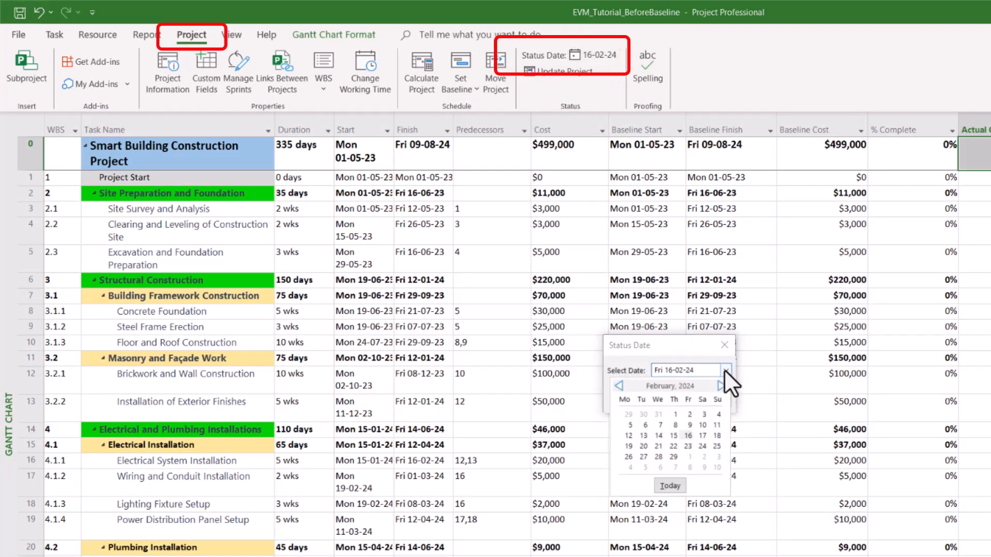
{"action": "left_click", "coordinate": [680, 487]}
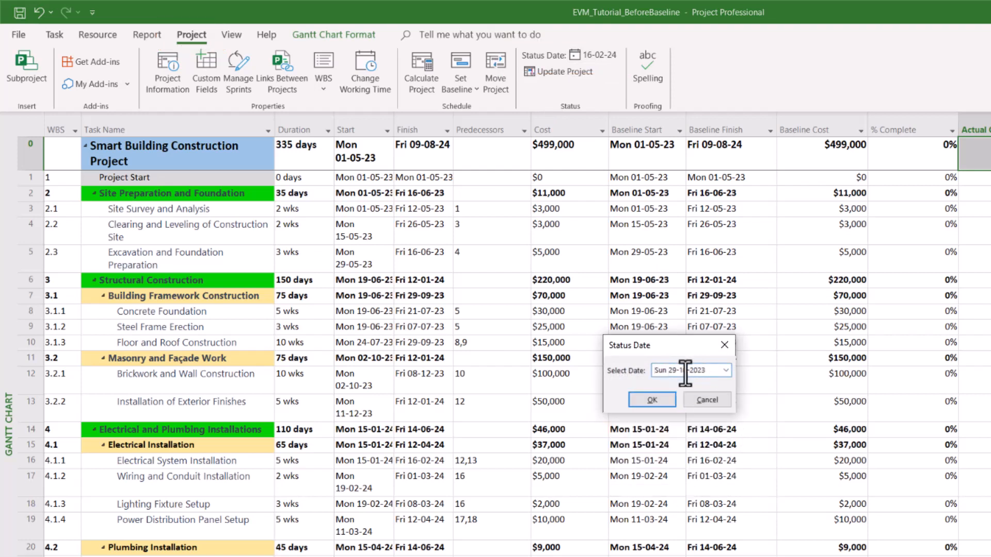
{"action": "left_click", "coordinate": [652, 400]}
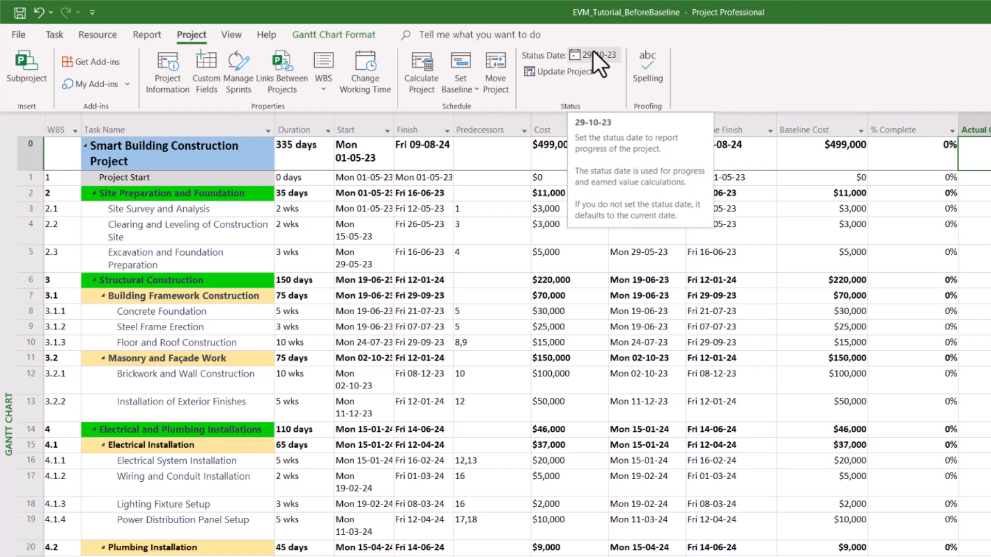
Step: Change the status date to 30 June 2023, three months back in the calendar
{"action": "left_click", "coordinate": [610, 54]}
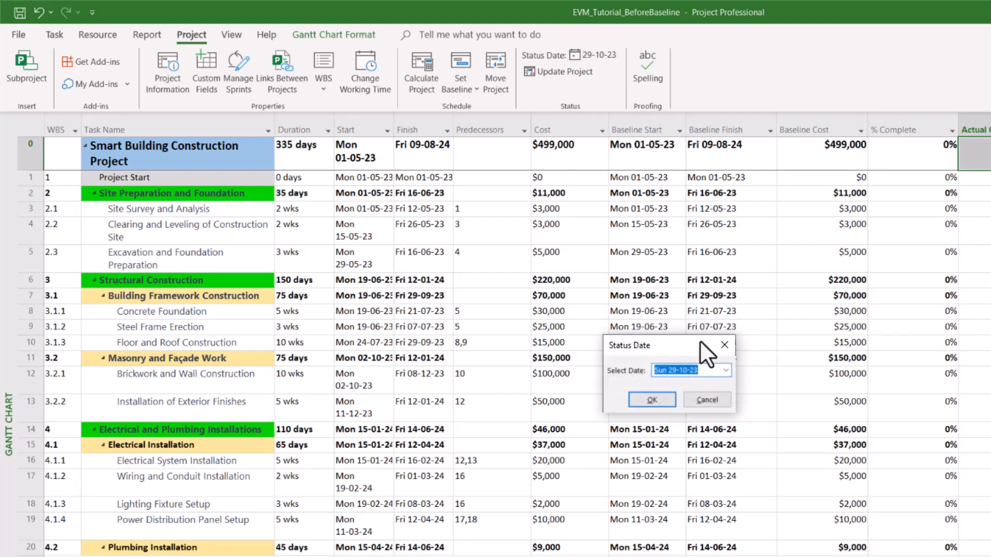
{"action": "left_click", "coordinate": [727, 371]}
{"action": "left_click", "coordinate": [726, 371]}
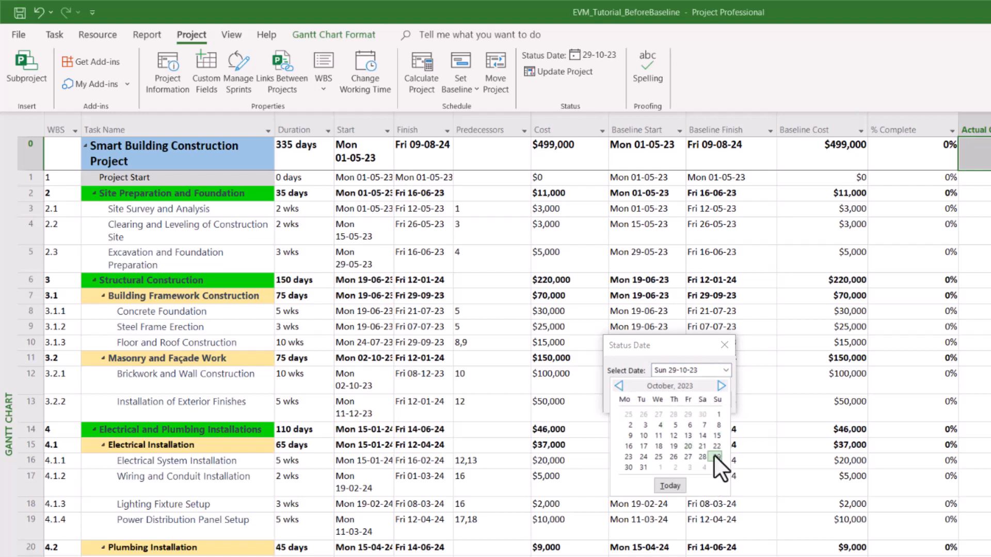
{"action": "left_click", "coordinate": [618, 386]}
{"action": "left_click", "coordinate": [618, 386]}
{"action": "left_click", "coordinate": [618, 386]}
{"action": "left_click", "coordinate": [619, 385]}
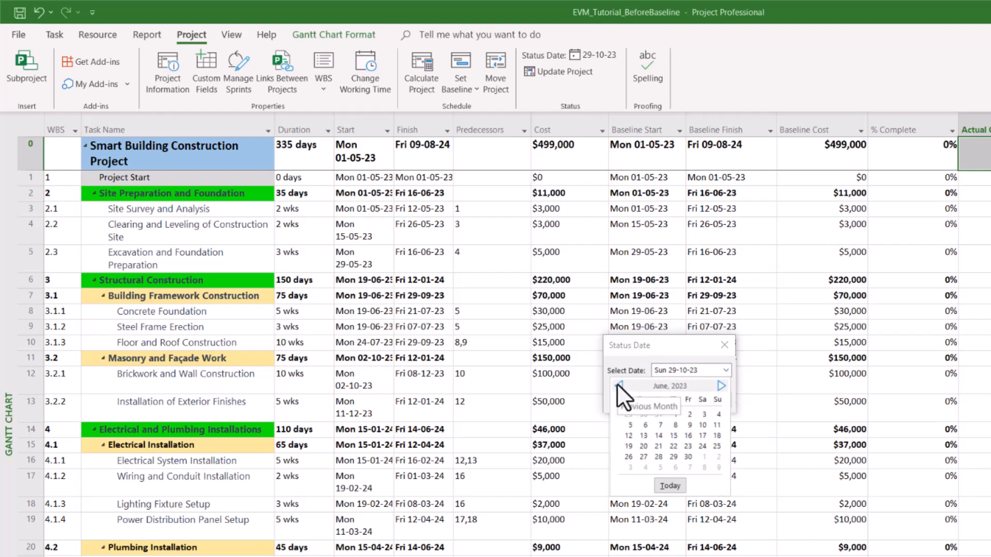
{"action": "left_click", "coordinate": [688, 457]}
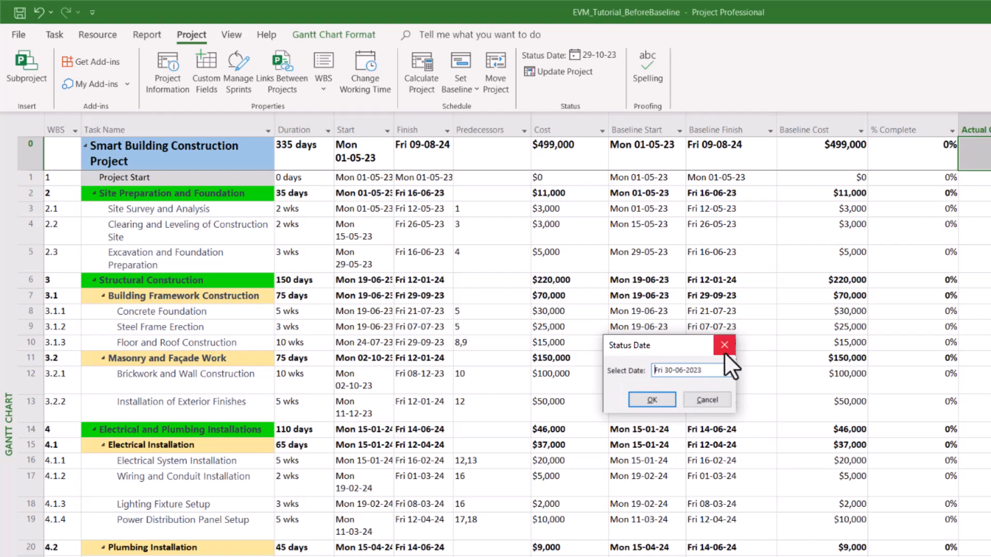
{"action": "left_click", "coordinate": [654, 398]}
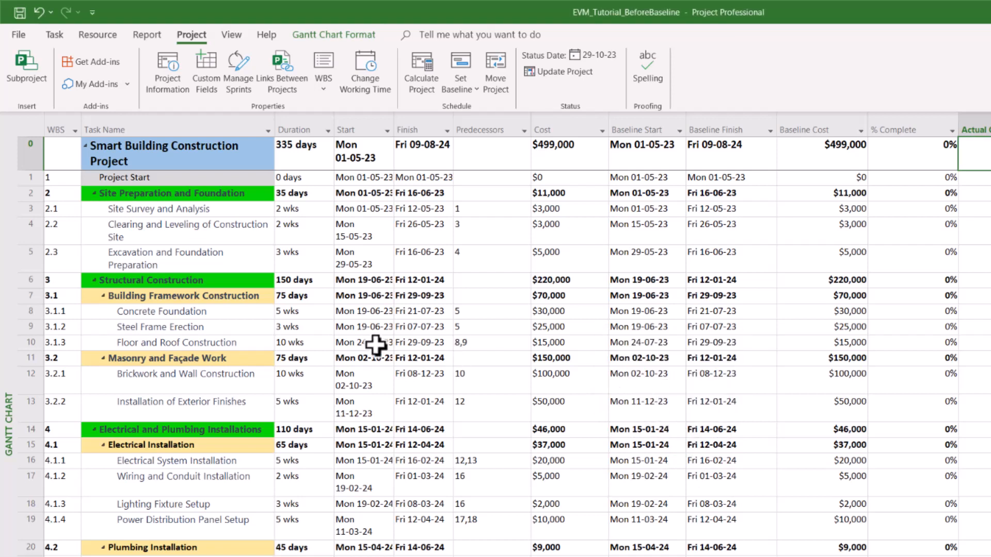
{"action": "left_click", "coordinate": [396, 258]}
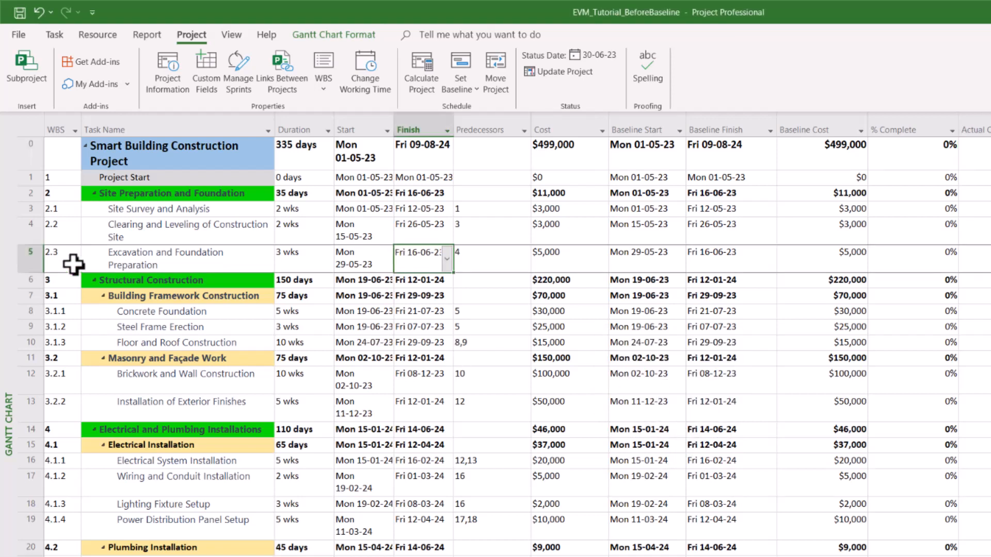
Step: With Excavation and Foundation Preparation selected, reset the status date to today, 29-10-23
{"action": "left_click", "coordinate": [23, 258]}
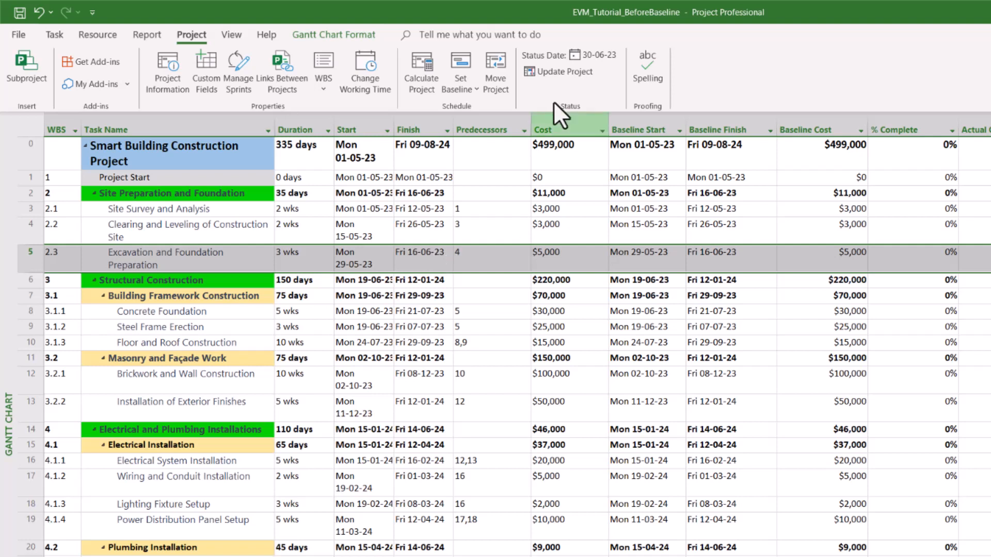
{"action": "left_click", "coordinate": [609, 53]}
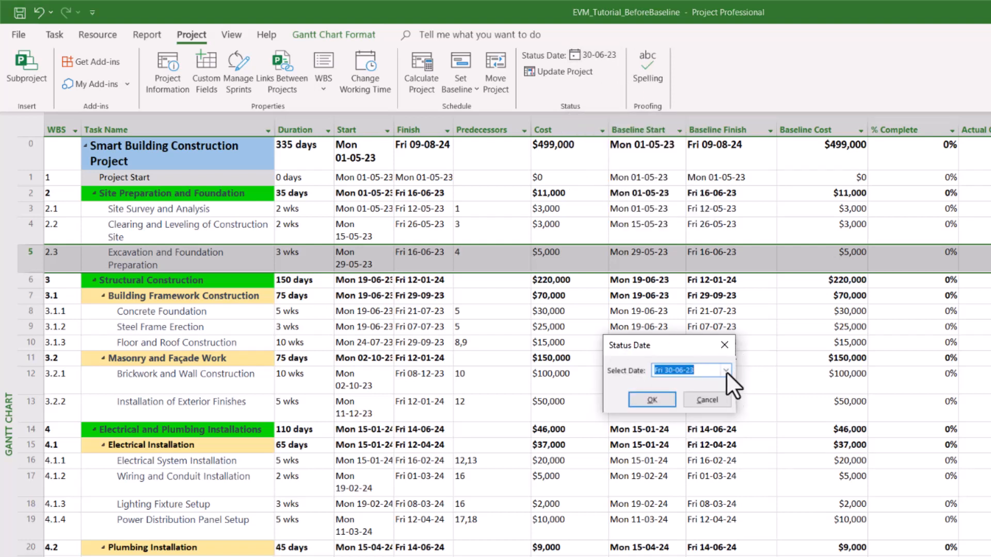
{"action": "left_click", "coordinate": [725, 371]}
{"action": "left_click", "coordinate": [682, 489]}
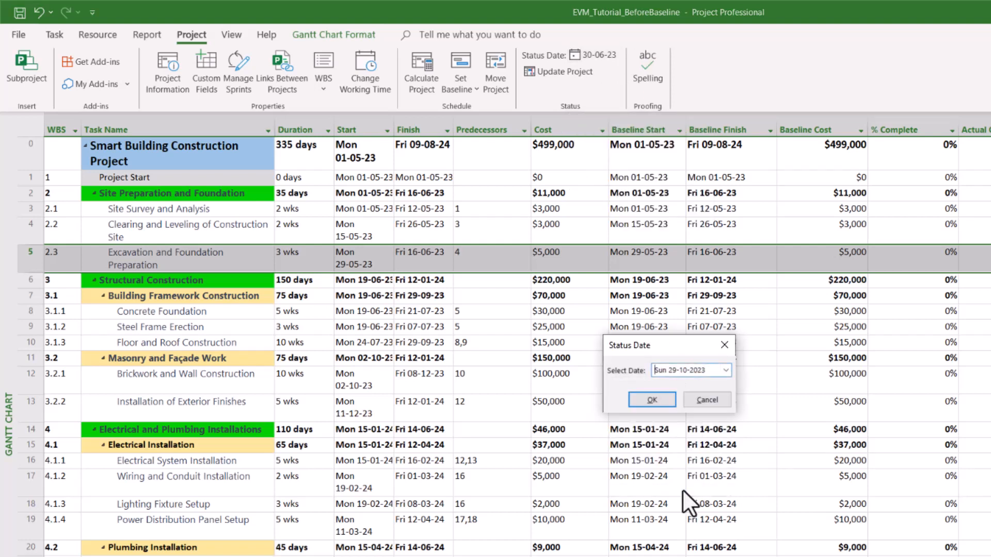
{"action": "key", "text": "Return"}
{"action": "left_click", "coordinate": [499, 447]}
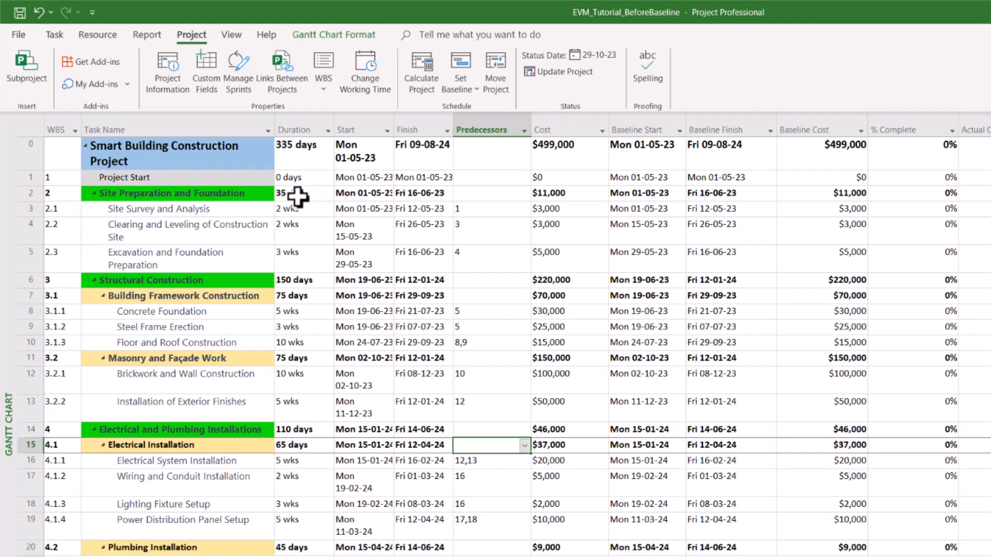
{"action": "left_click_drag", "start_coordinate": [295, 195], "coordinate": [303, 411]}
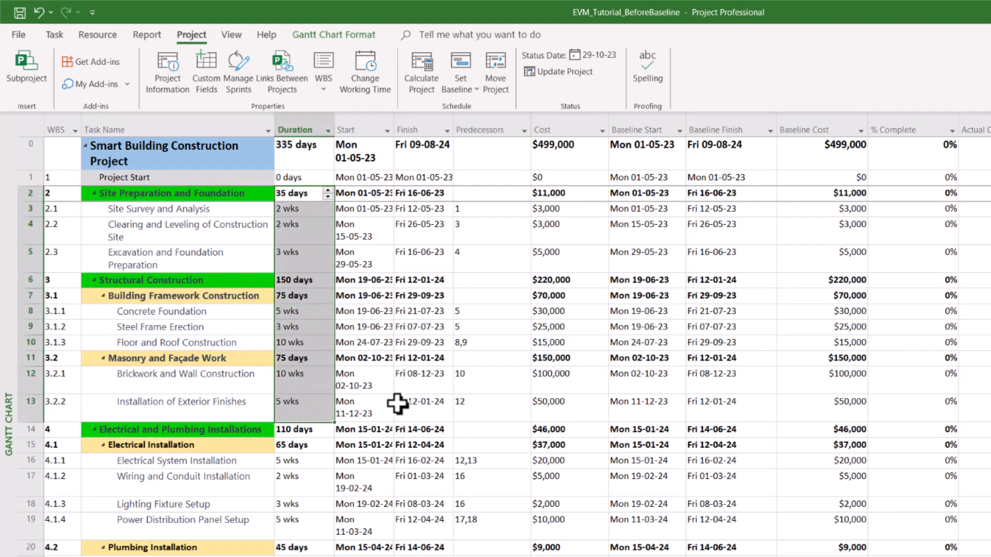
{"action": "left_click", "coordinate": [440, 415]}
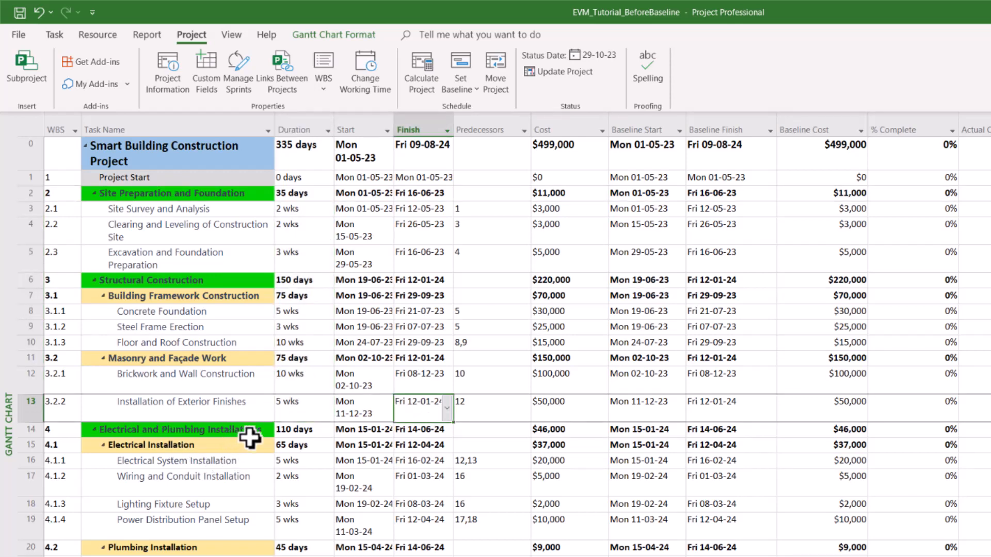
{"action": "left_click", "coordinate": [457, 460]}
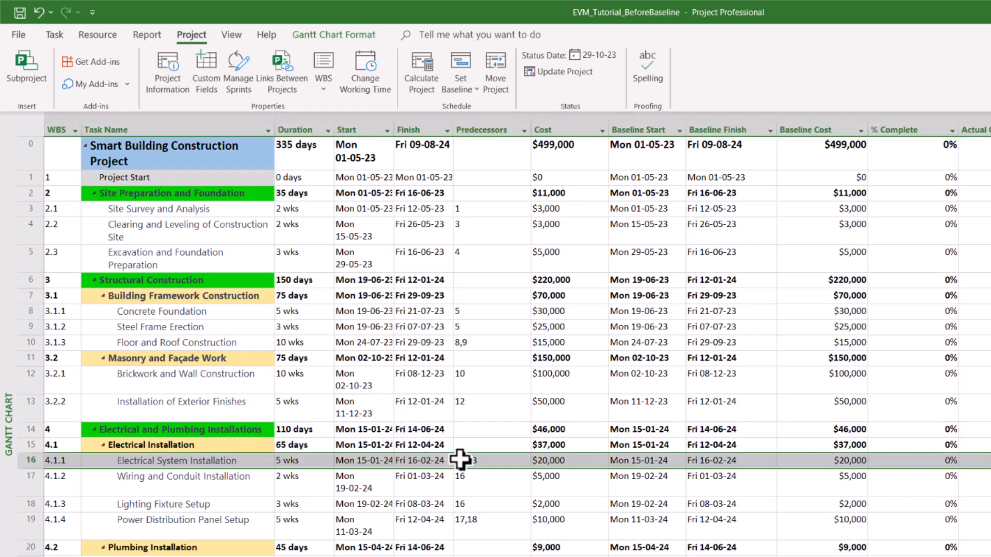
{"action": "left_click", "coordinate": [361, 381]}
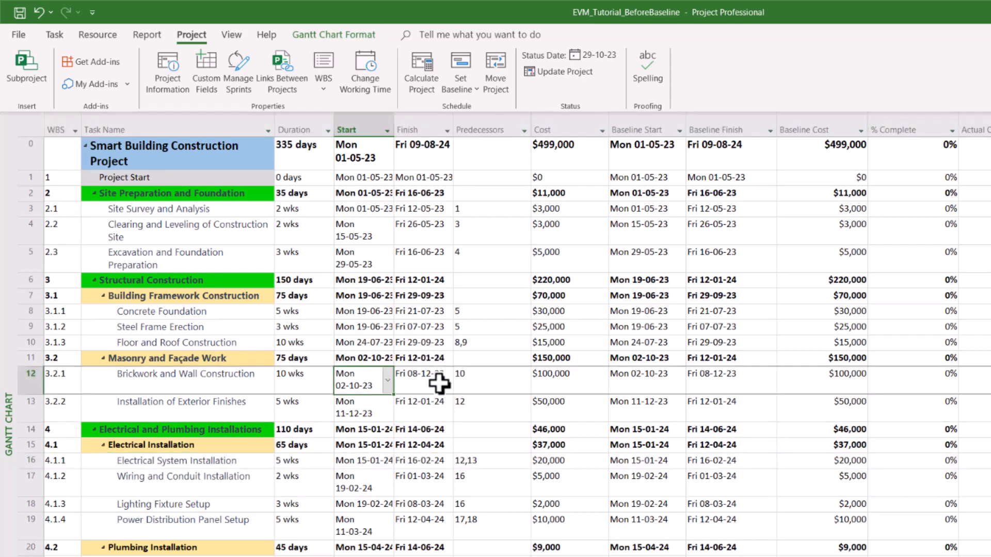
{"action": "left_click", "coordinate": [354, 413]}
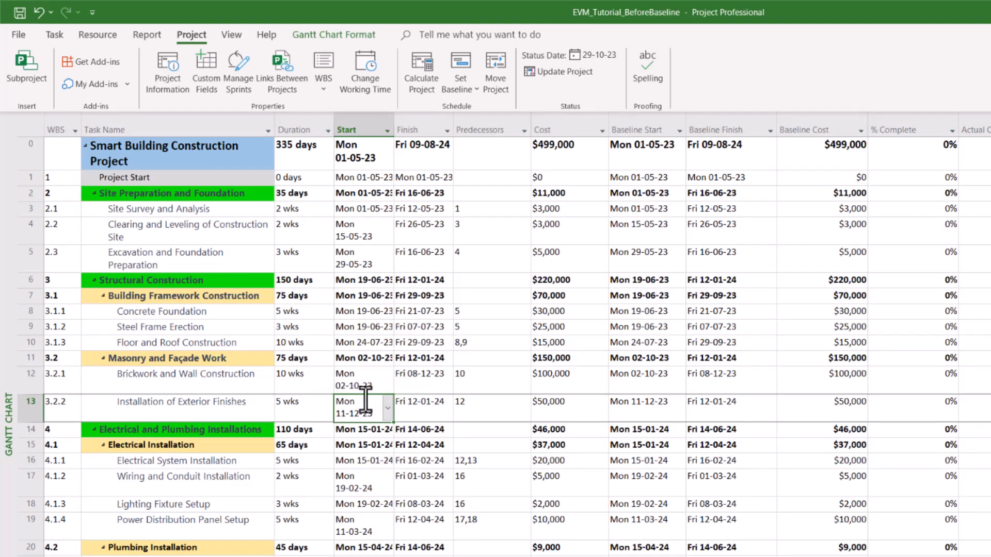
{"action": "key", "text": "Up"}
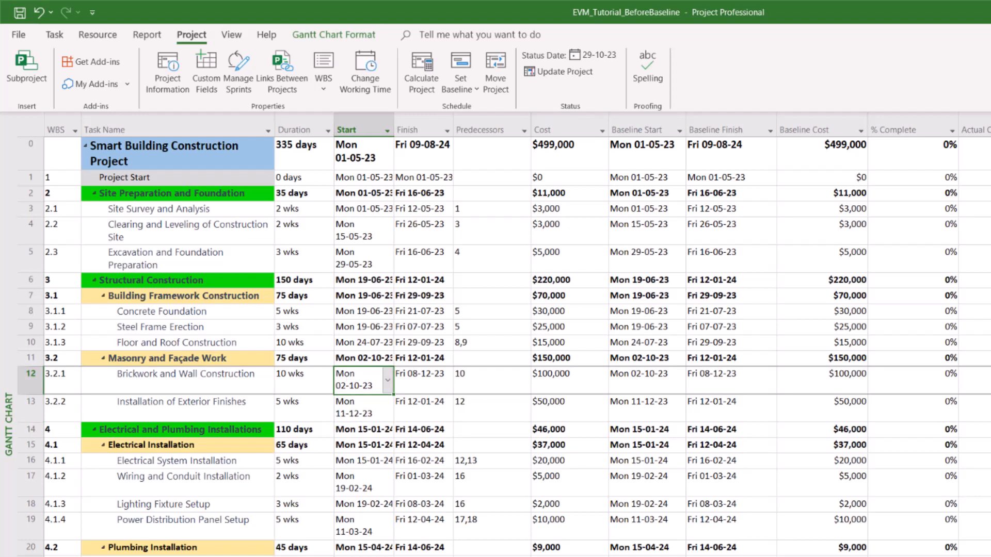
{"action": "left_click", "coordinate": [423, 383]}
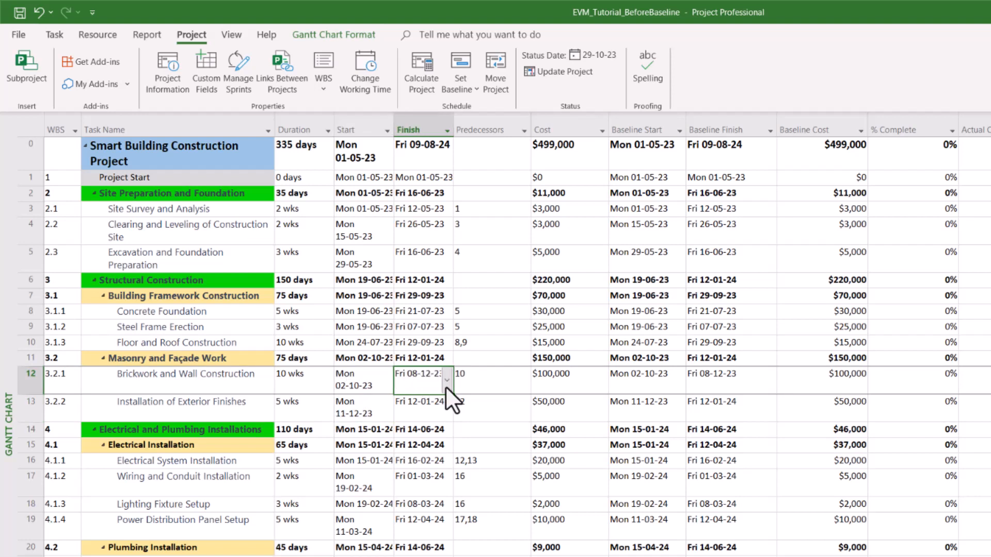
{"action": "left_click", "coordinate": [460, 418]}
{"action": "left_click", "coordinate": [33, 384]}
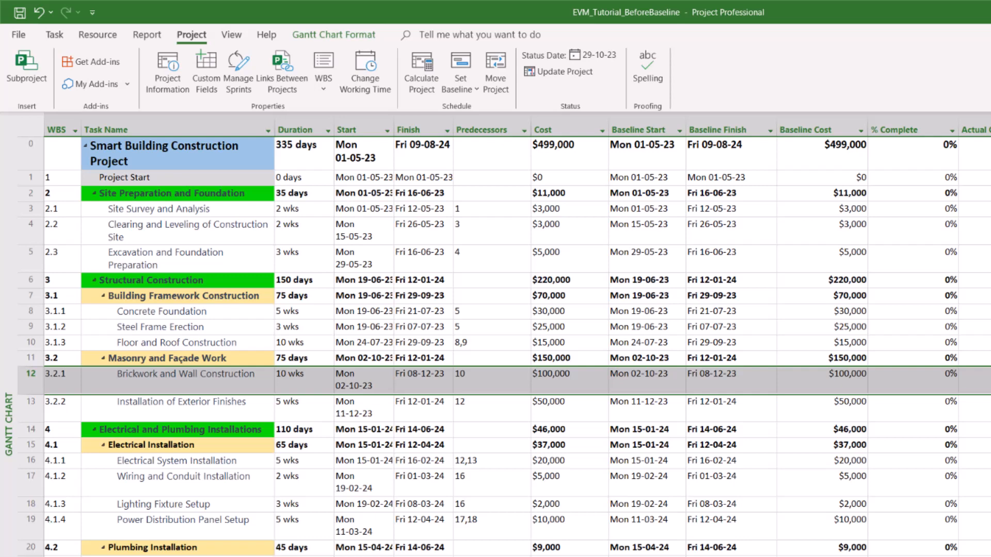
{"action": "left_click", "coordinate": [32, 212]}
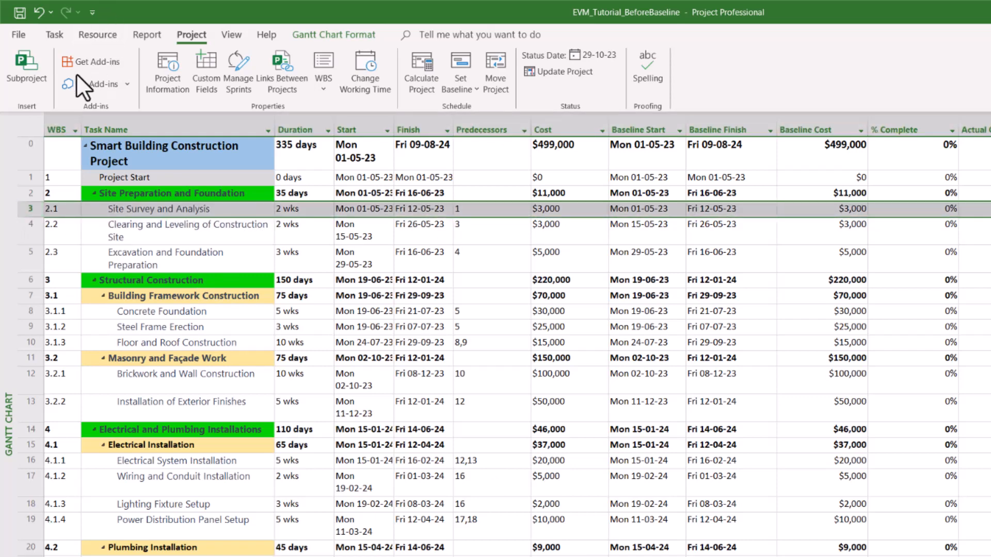
Step: Mark Site Survey, Clearing and Leveling, and Excavation and Foundation Preparation 100% complete
{"action": "left_click", "coordinate": [55, 35]}
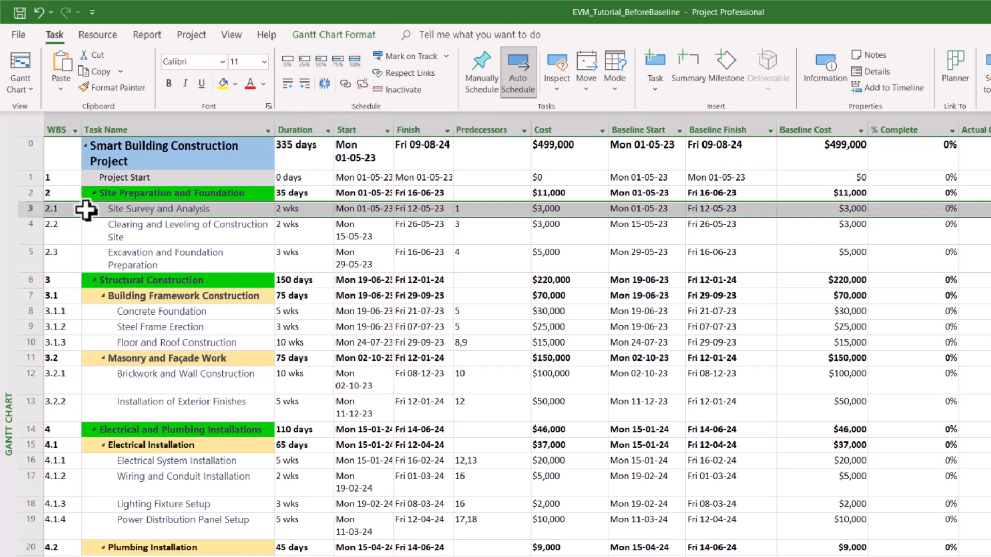
{"action": "scroll", "coordinate": [517, 337], "scroll_direction": "left", "scroll_amount": 2}
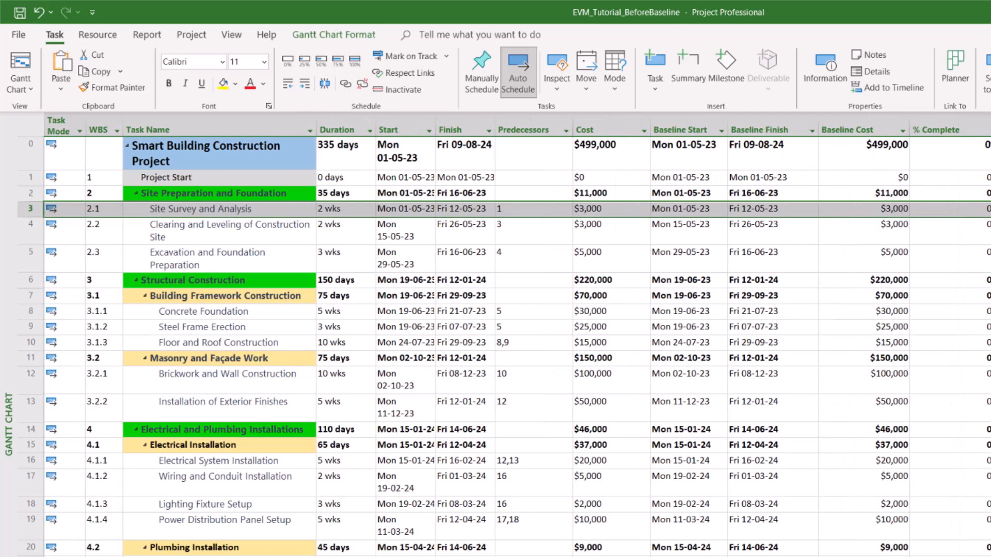
{"action": "left_click", "coordinate": [355, 59]}
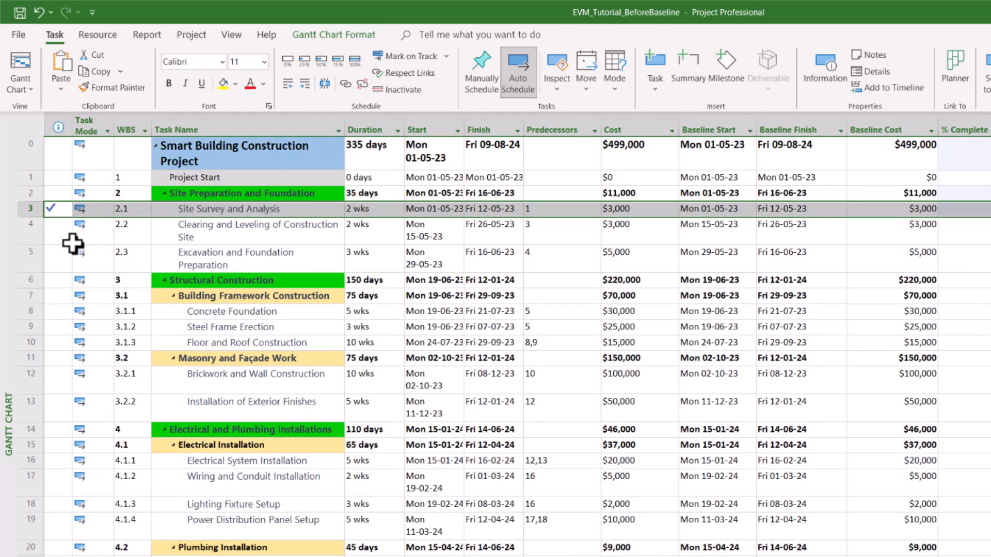
{"action": "left_click", "coordinate": [23, 235]}
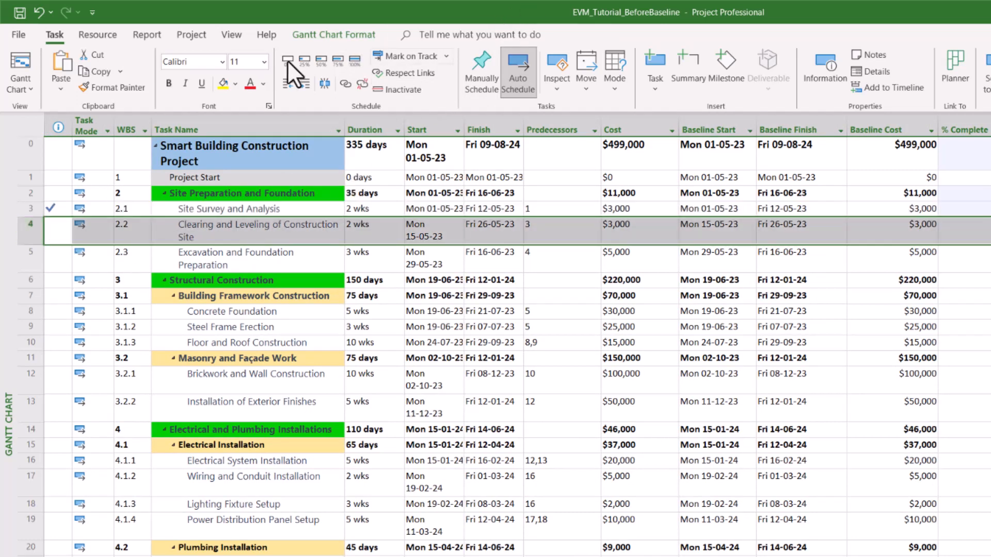
{"action": "left_click", "coordinate": [354, 58]}
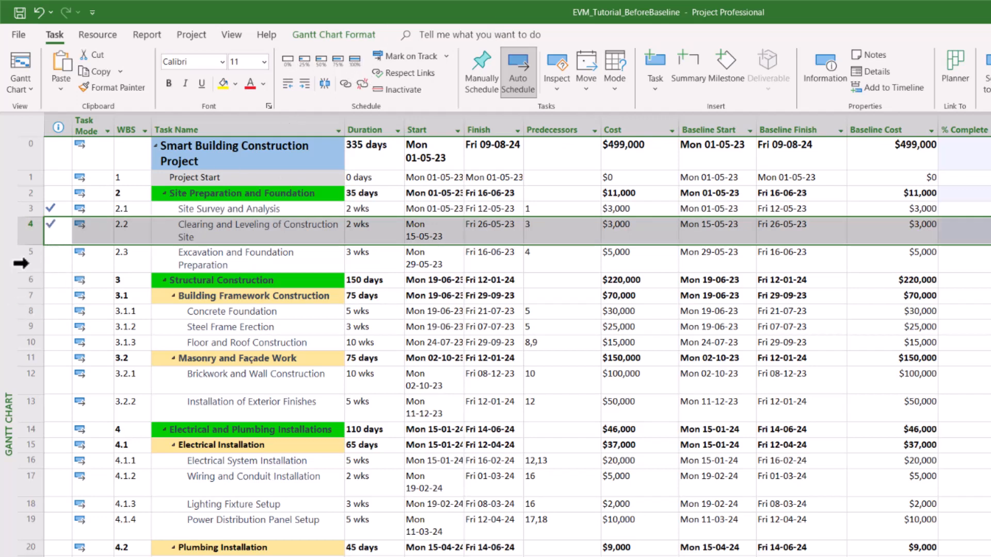
{"action": "left_click", "coordinate": [23, 258]}
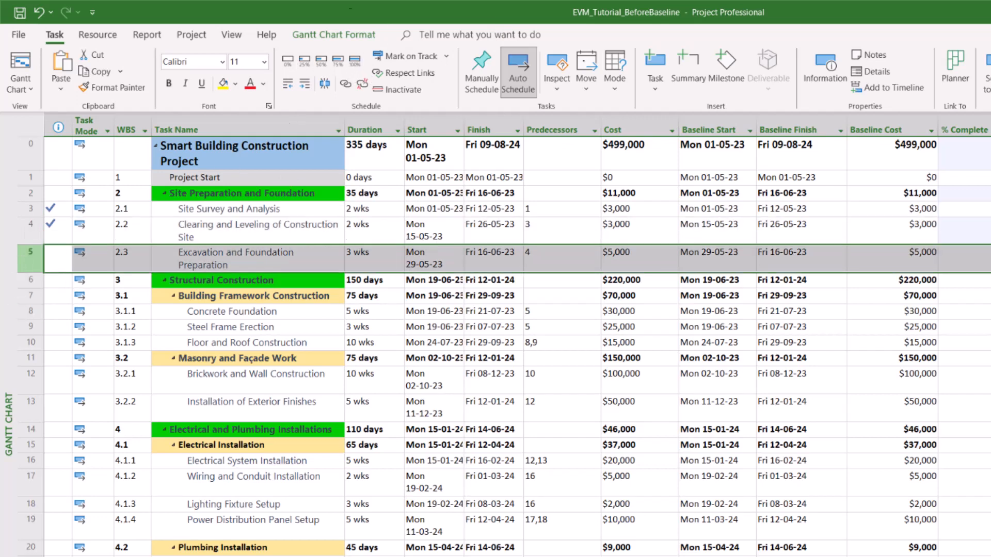
{"action": "left_click", "coordinate": [355, 60]}
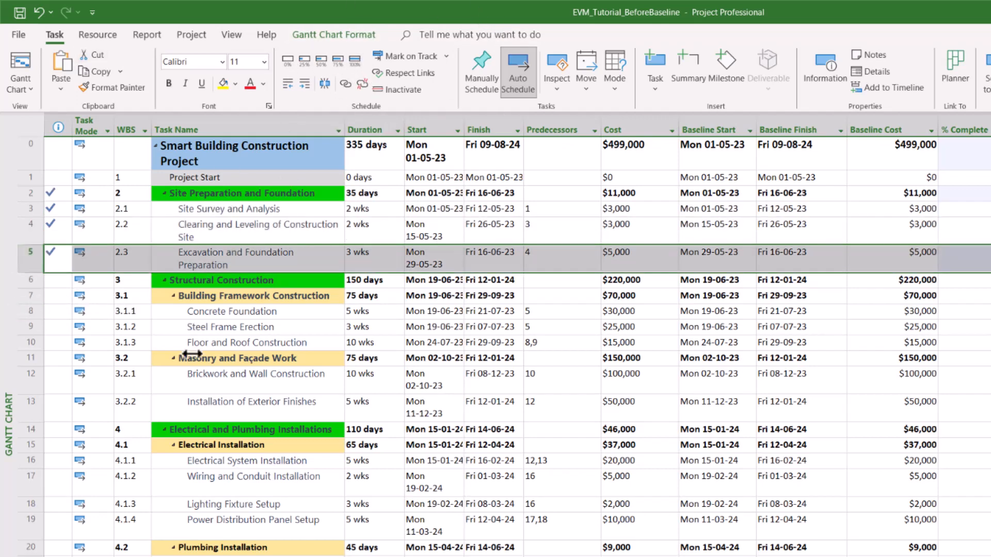
Step: Enter 100% complete for Concrete Foundation and 80% for Steel Frame Erection
{"action": "scroll", "coordinate": [508, 337], "scroll_direction": "right", "scroll_amount": 3}
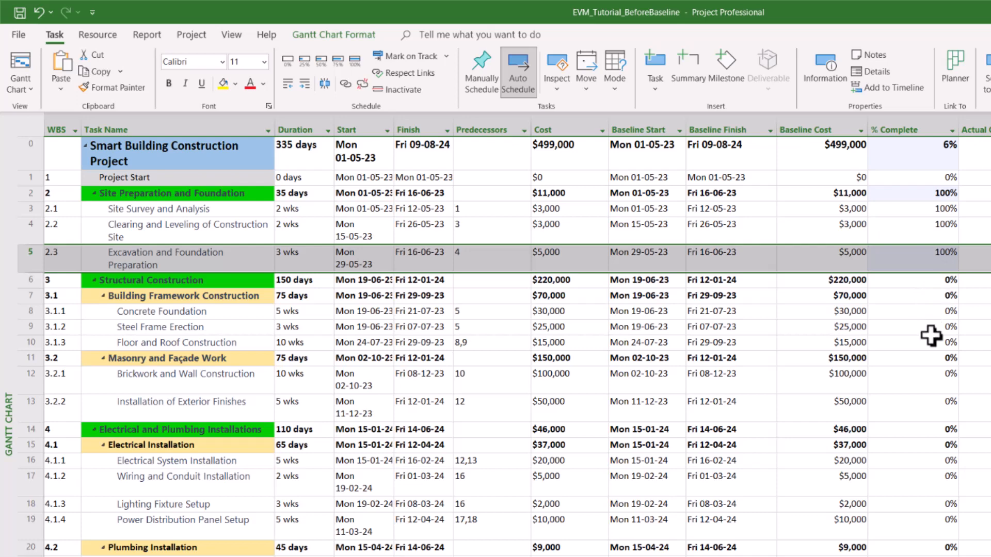
{"action": "left_click", "coordinate": [924, 311]}
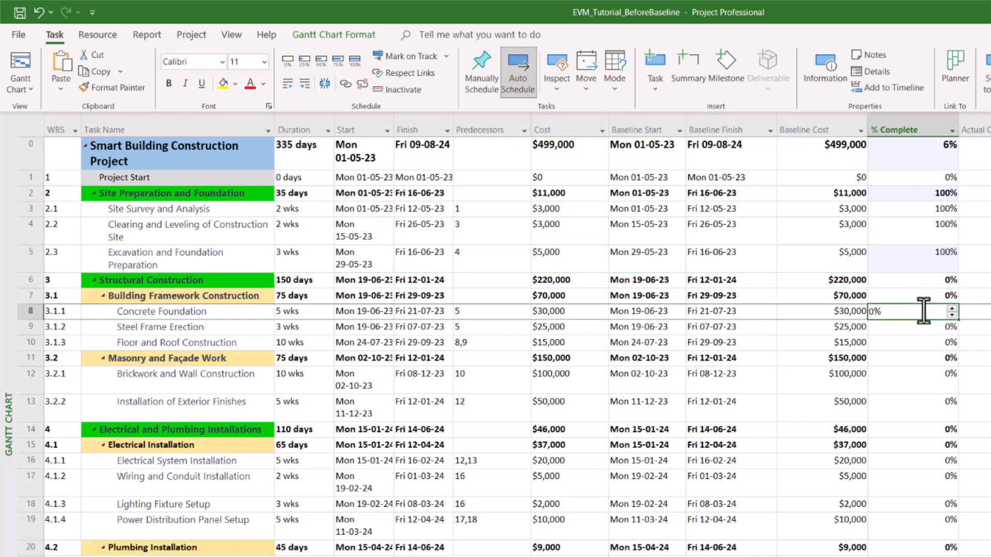
{"action": "type", "text": "100et"}
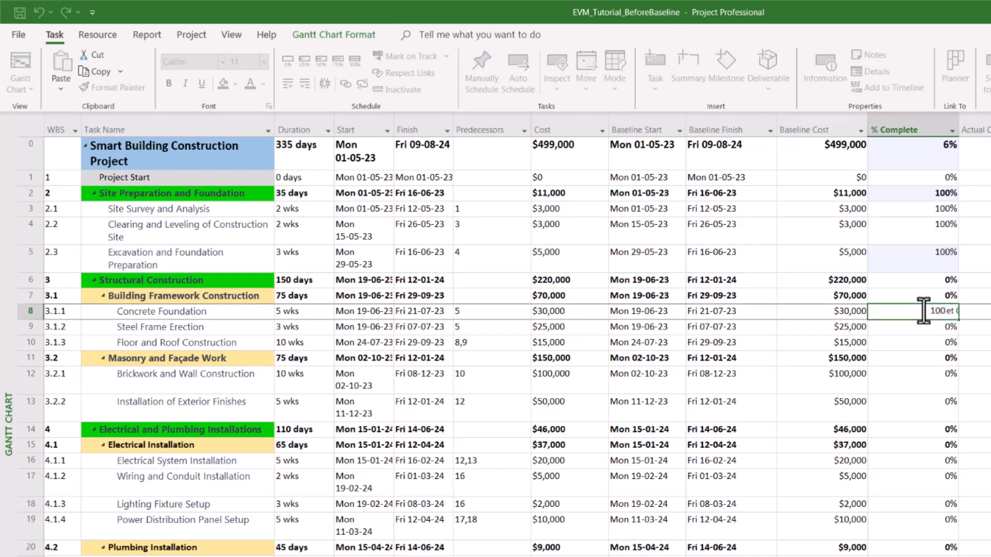
{"action": "key", "text": "Return"}
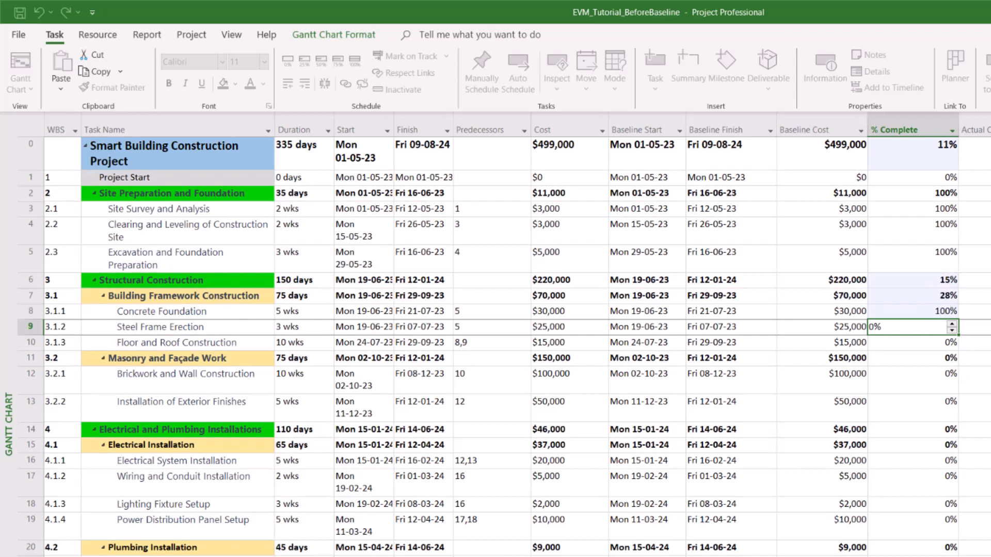
{"action": "scroll", "coordinate": [518, 335], "scroll_direction": "left", "scroll_amount": 2}
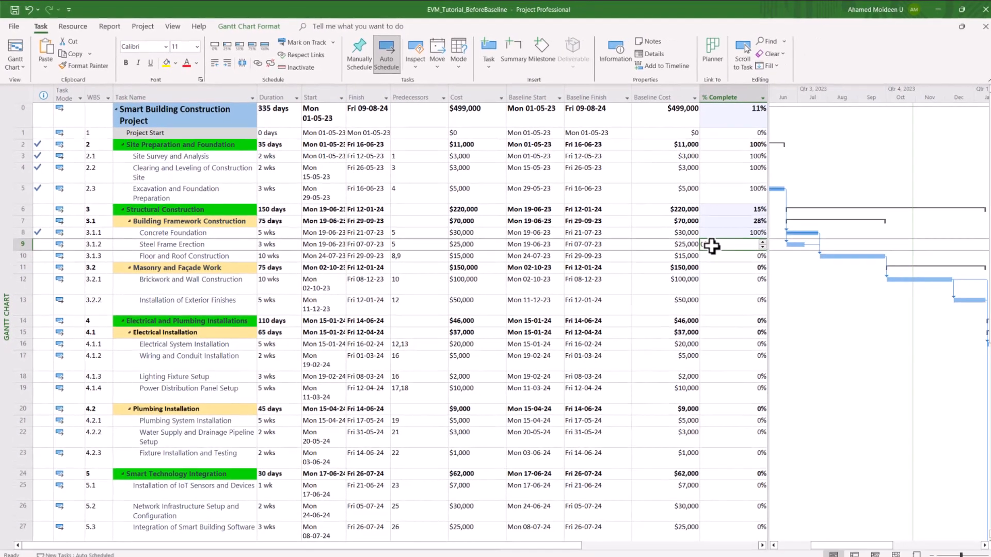
{"action": "left_click", "coordinate": [701, 245]}
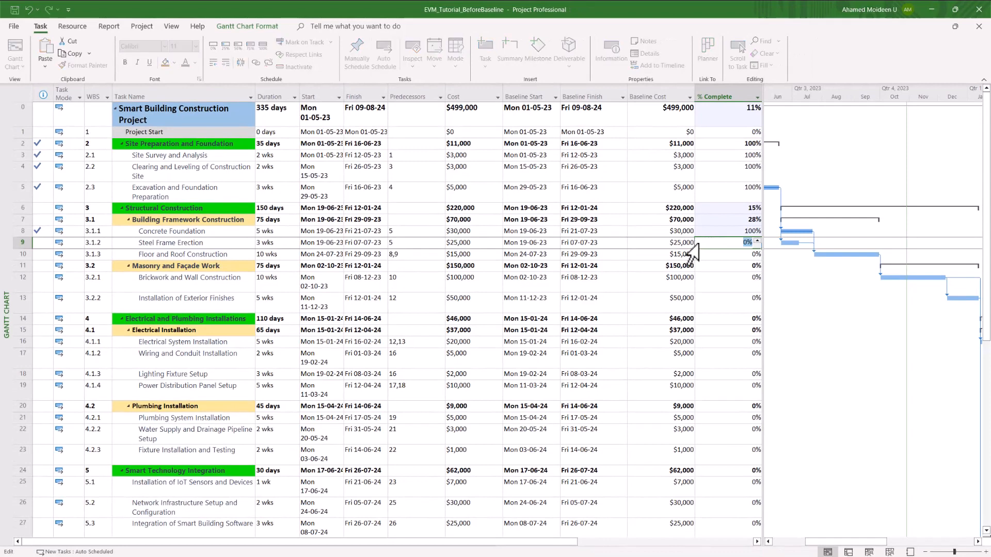
{"action": "type", "text": "8"}
{"action": "type", "text": "0"}
{"action": "left_click", "coordinate": [738, 264]}
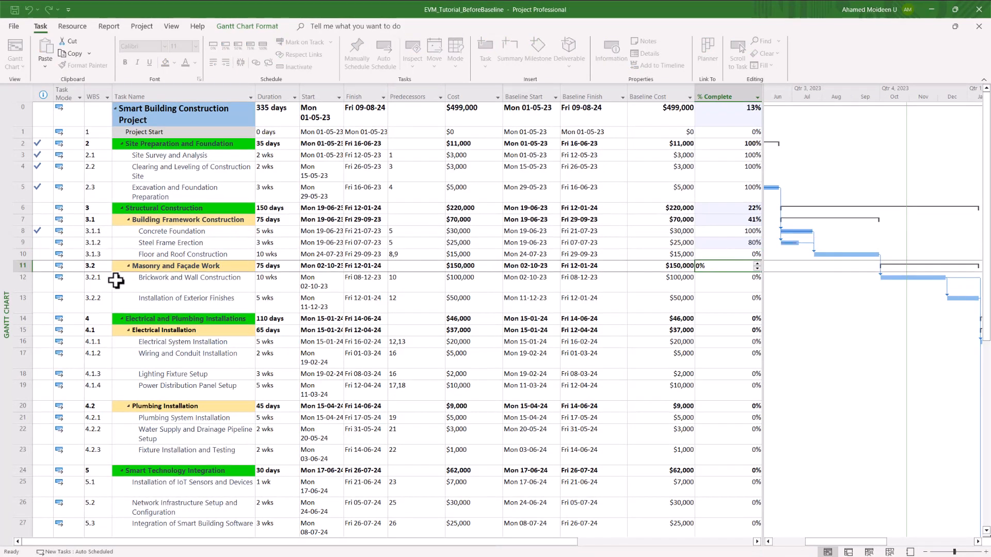
Step: Mark Floor and Roof Construction 75% and Brickwork and Wall Construction 30% complete
{"action": "left_click", "coordinate": [23, 255]}
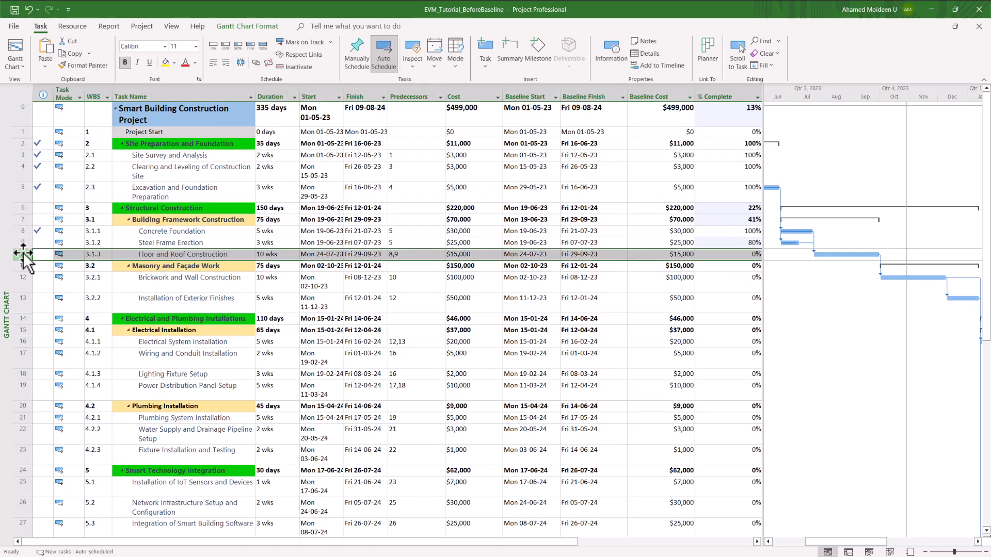
{"action": "left_click", "coordinate": [248, 47]}
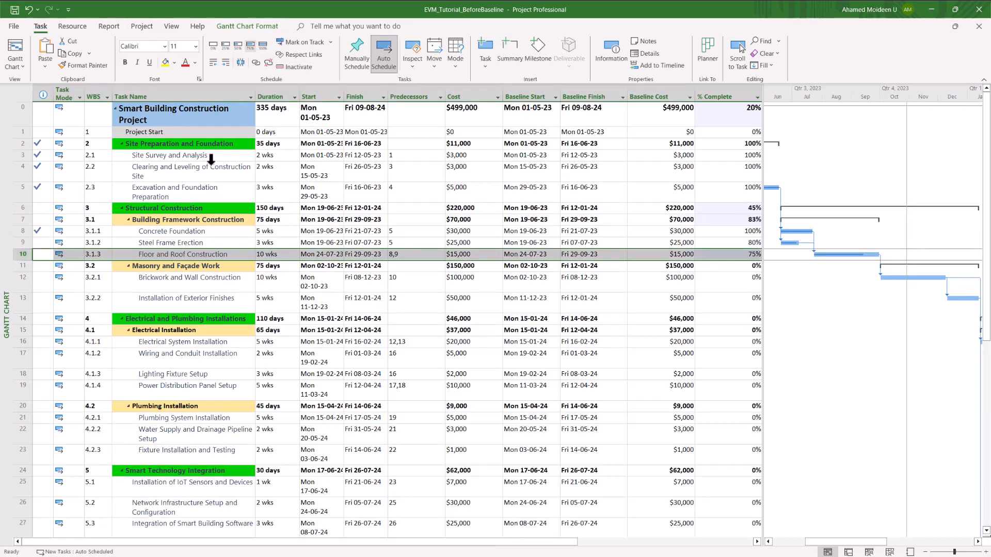
{"action": "left_click", "coordinate": [18, 281]}
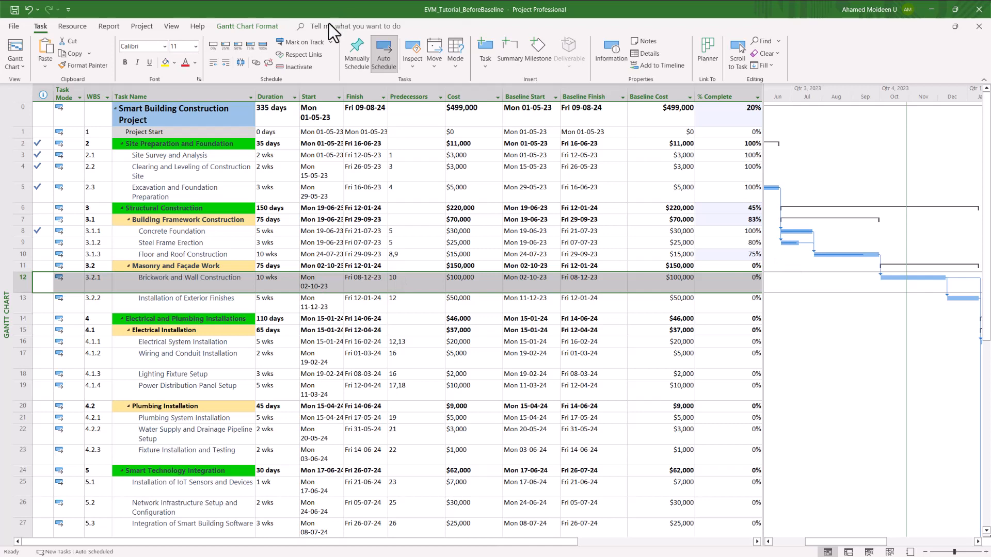
{"action": "left_click", "coordinate": [744, 281]}
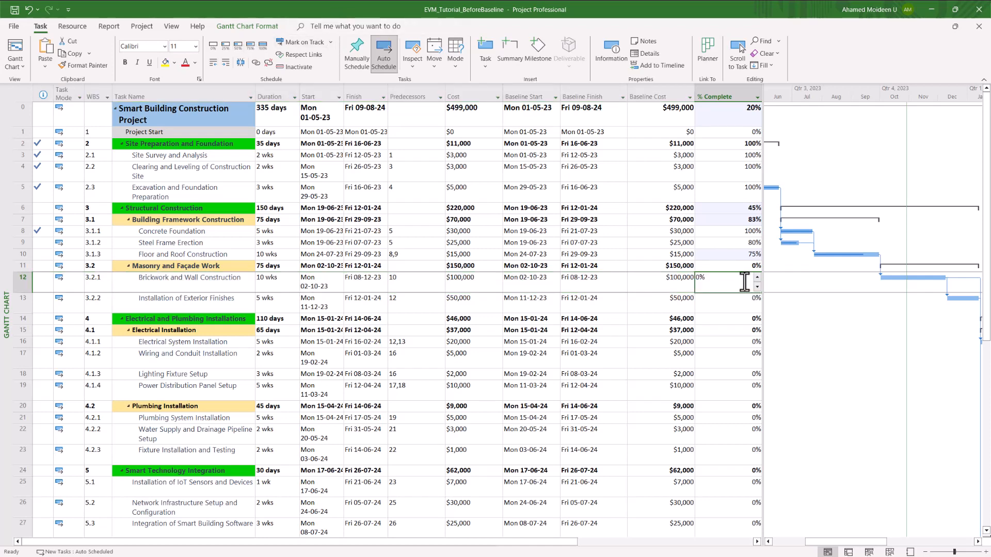
{"action": "type", "text": "30"}
{"action": "key", "text": "Return"}
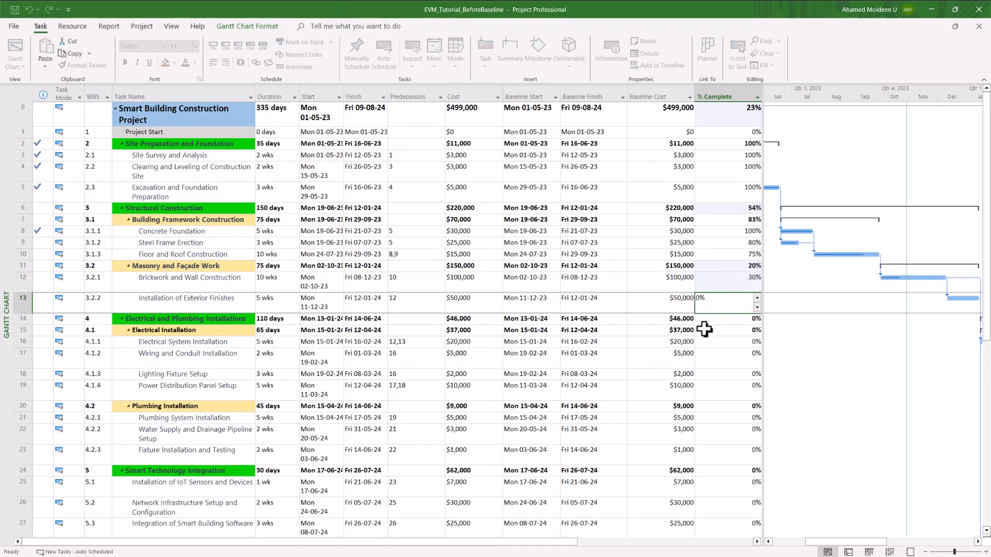
{"action": "left_click", "coordinate": [373, 287]}
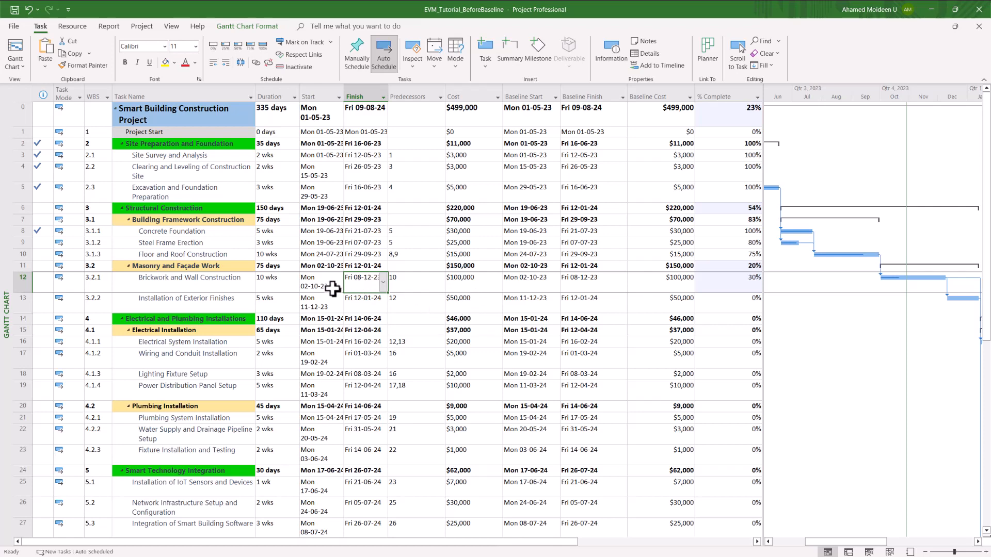
{"action": "left_click", "coordinate": [619, 331]}
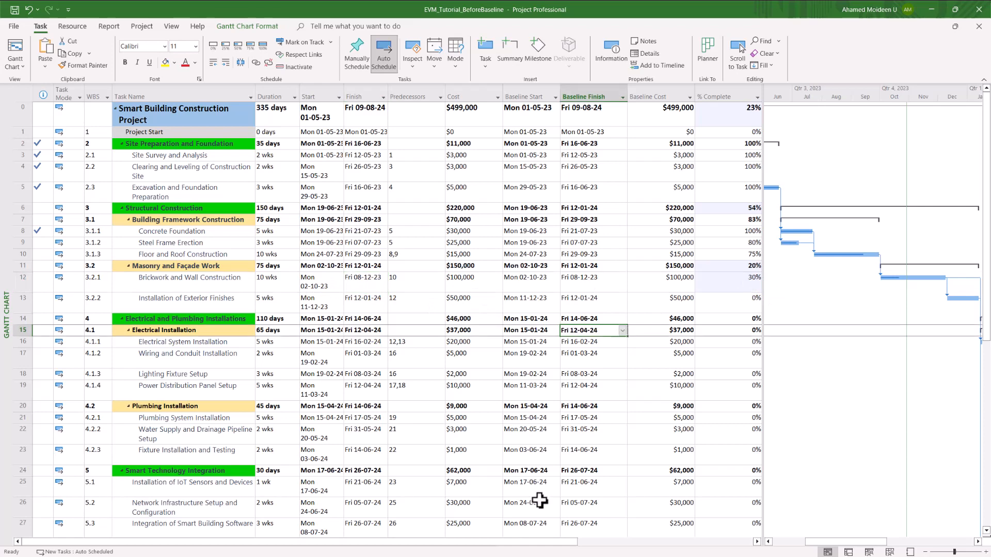
Step: Bring the Actual Cost column into view and compare site preparation actual costs with Baseline Cost
{"action": "left_click_drag", "start_coordinate": [525, 543], "coordinate": [733, 540]}
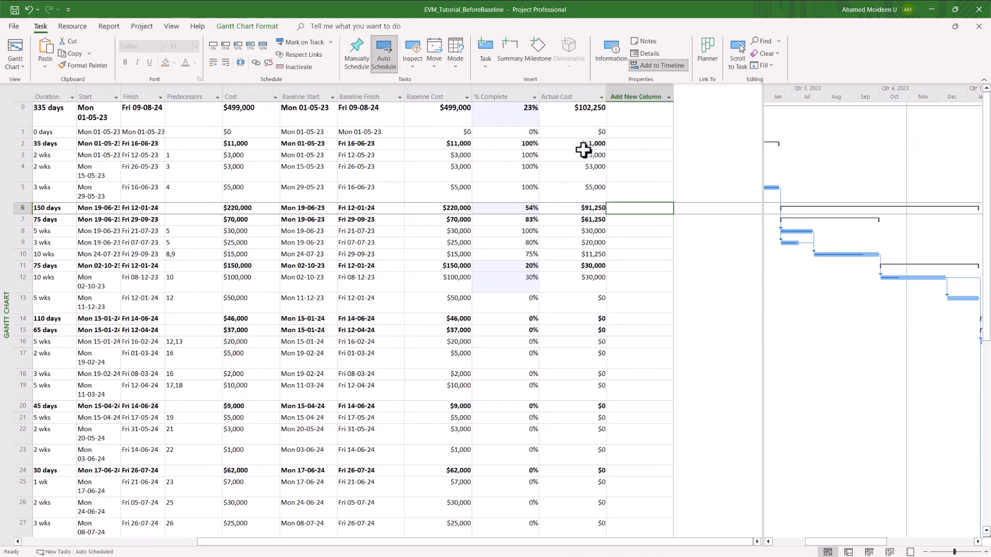
{"action": "left_click", "coordinate": [596, 147]}
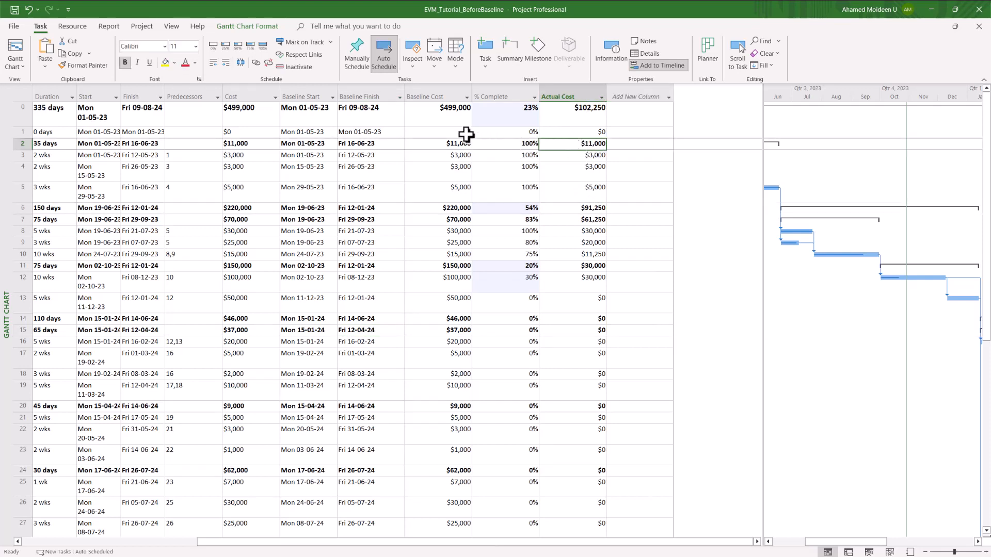
{"action": "left_click", "coordinate": [448, 146]}
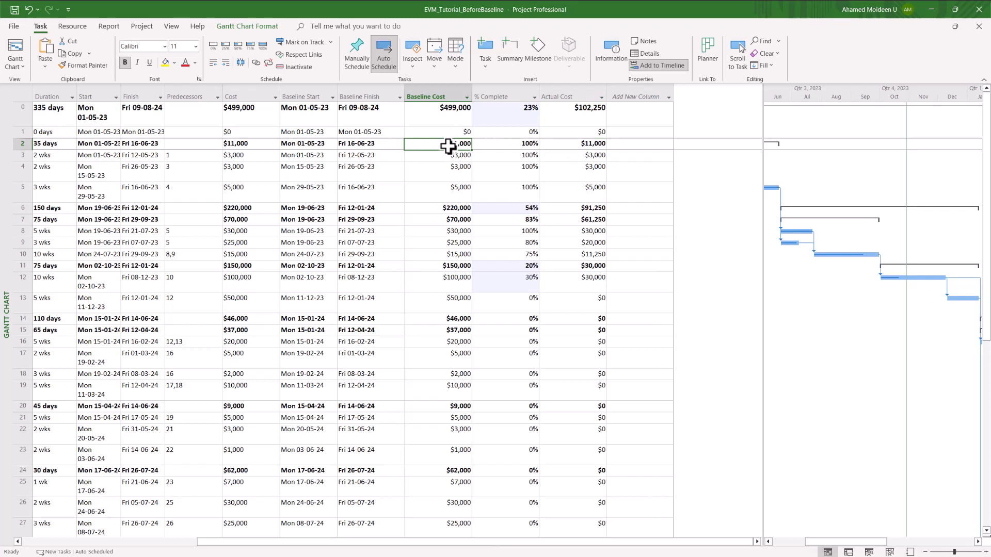
{"action": "left_click", "coordinate": [591, 146]}
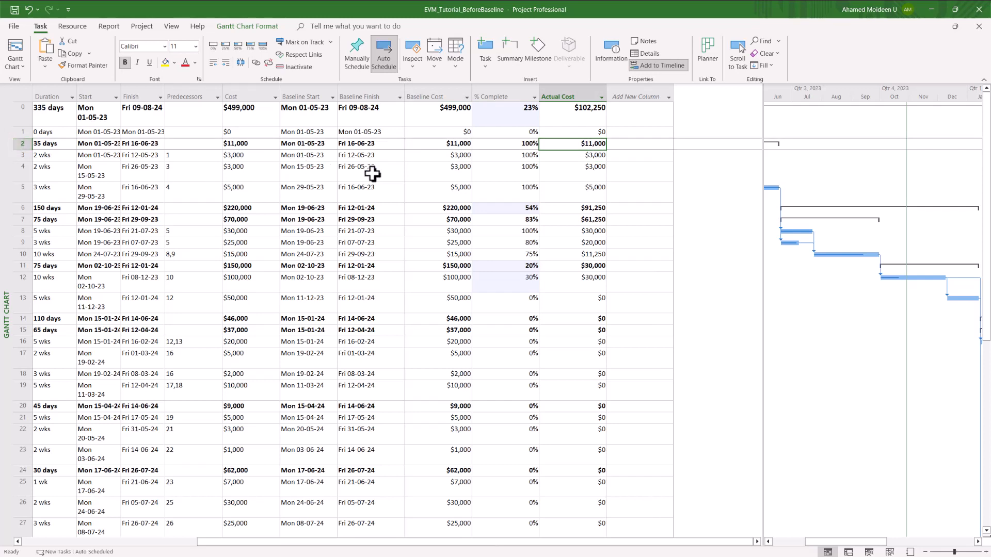
{"action": "left_click", "coordinate": [447, 146]}
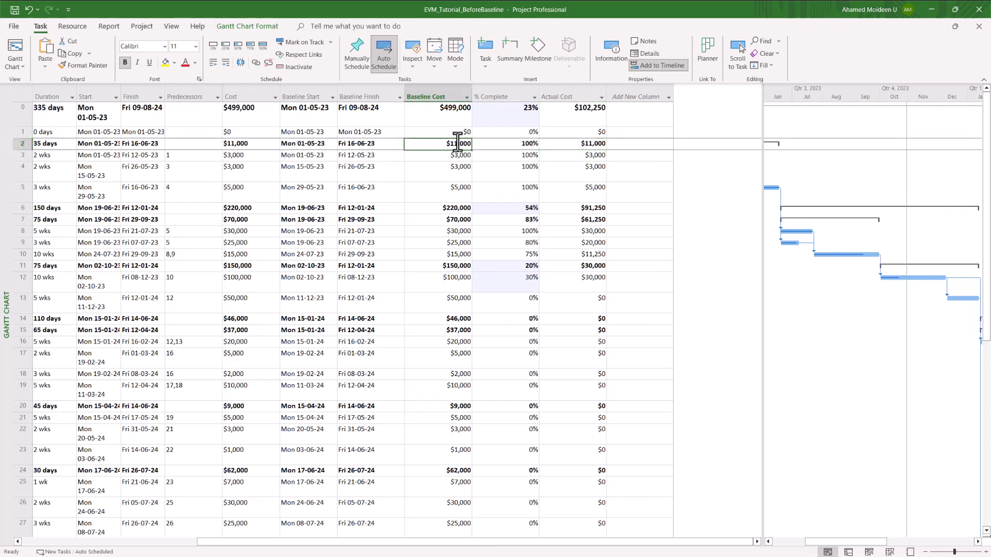
{"action": "left_click", "coordinate": [588, 147]}
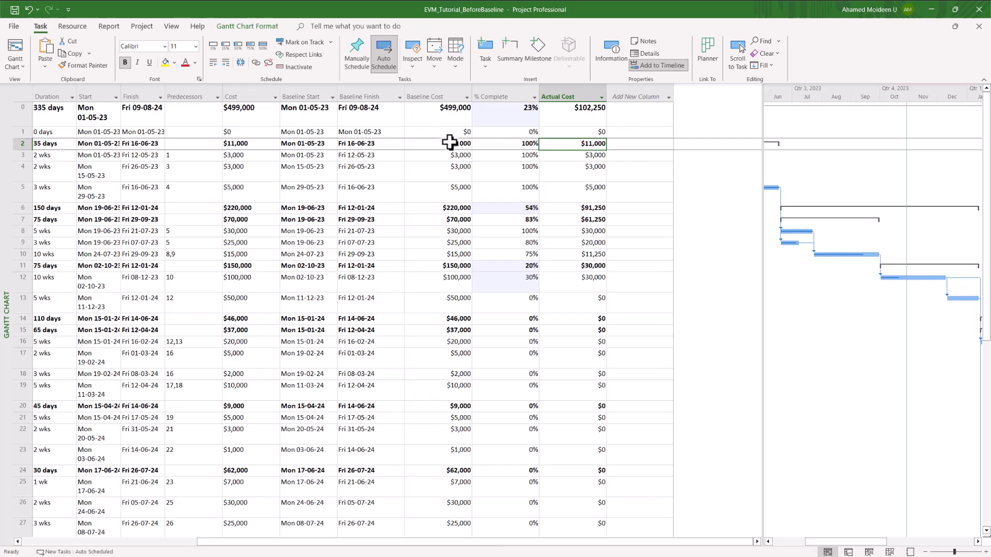
{"action": "left_click", "coordinate": [599, 177]}
{"action": "left_click", "coordinate": [594, 145]}
{"action": "left_click", "coordinate": [597, 155]}
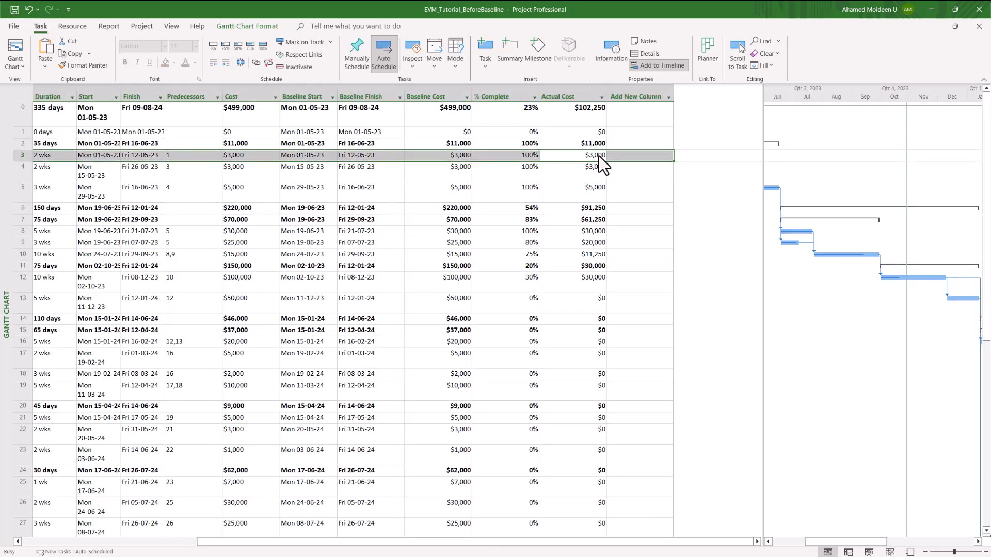
Step: Enter actual costs of $3,500 for Site Survey, $5,500 for Excavation and $45,000 for task 8
{"action": "left_click", "coordinate": [599, 156]}
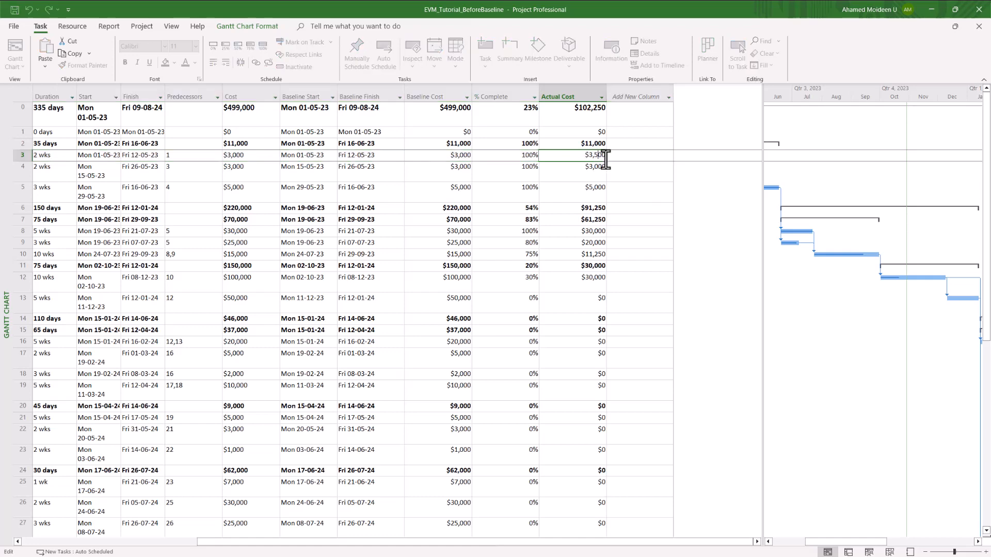
{"action": "type", "text": "5"}
{"action": "left_click", "coordinate": [597, 175]}
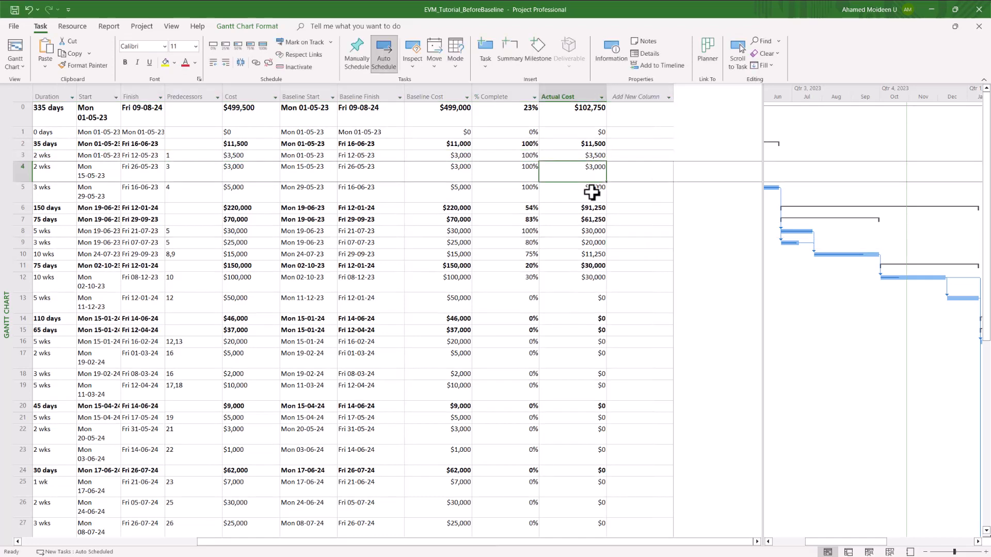
{"action": "left_click", "coordinate": [592, 192]}
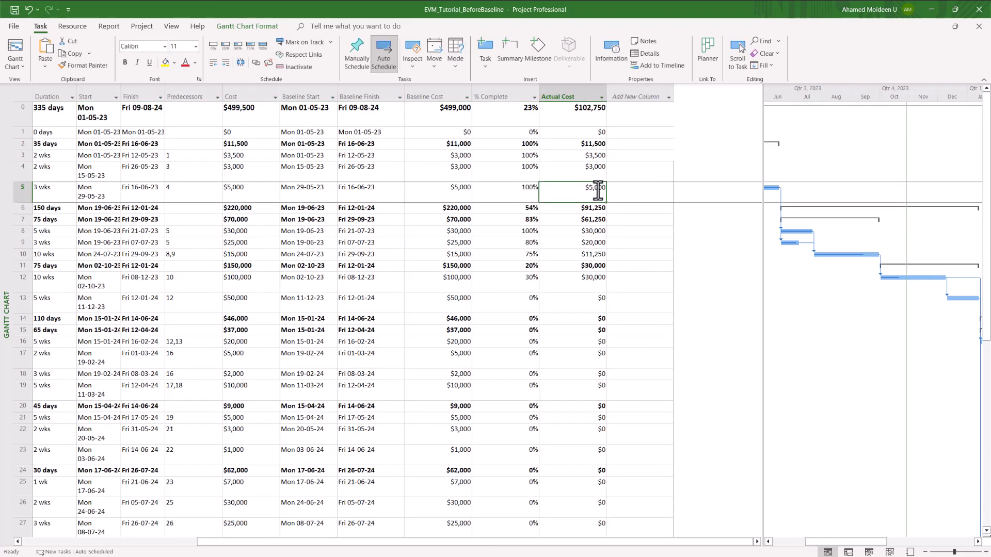
{"action": "left_click", "coordinate": [598, 192]}
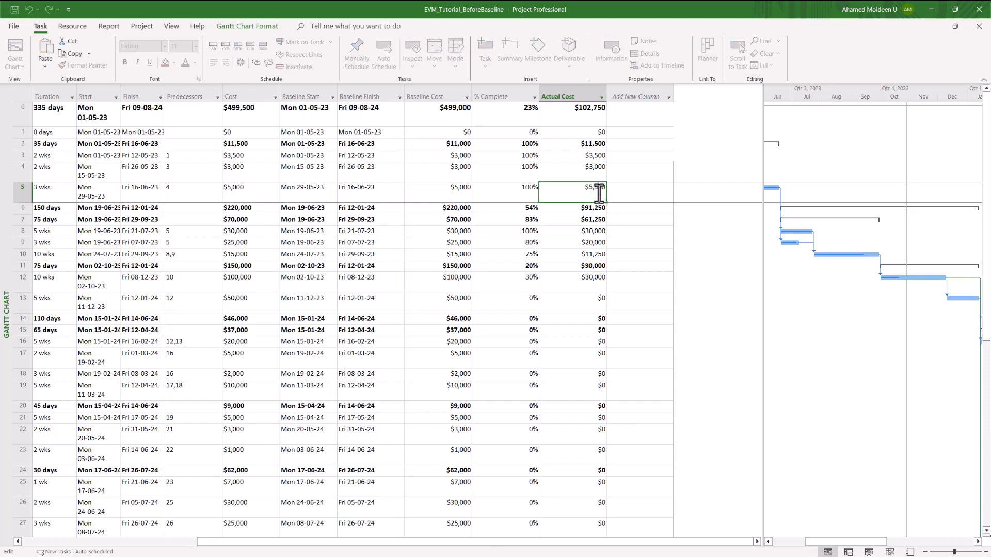
{"action": "left_click", "coordinate": [622, 219]}
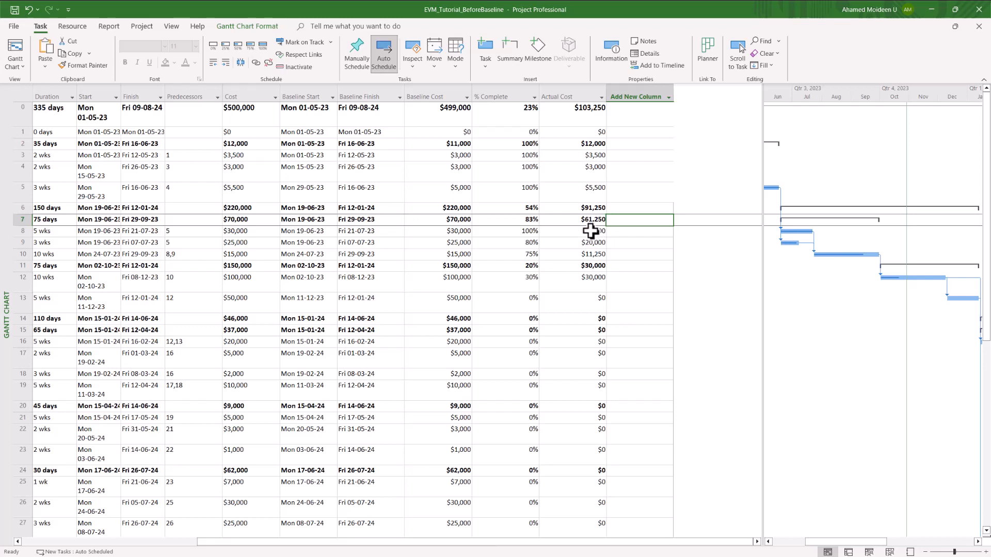
{"action": "left_click", "coordinate": [594, 232]}
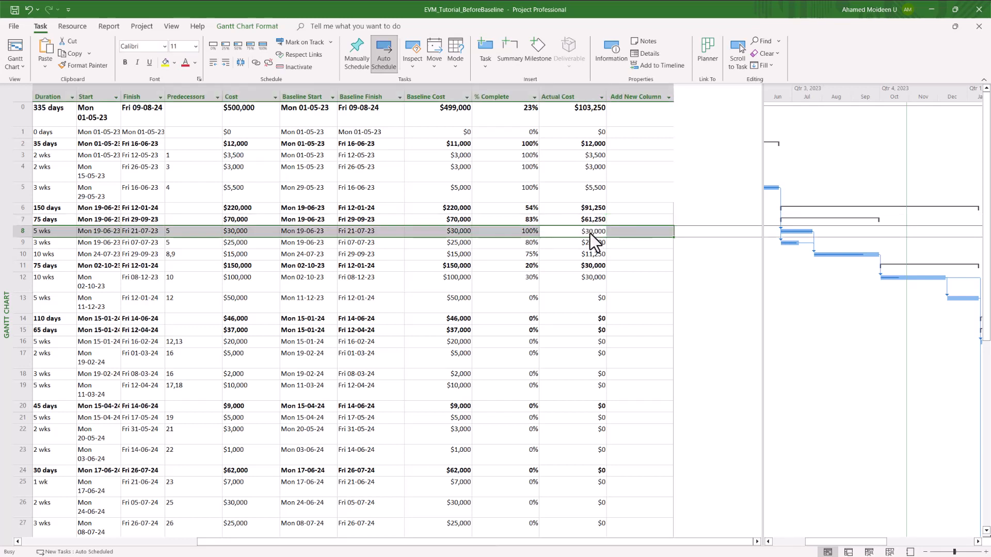
{"action": "left_click", "coordinate": [663, 220]}
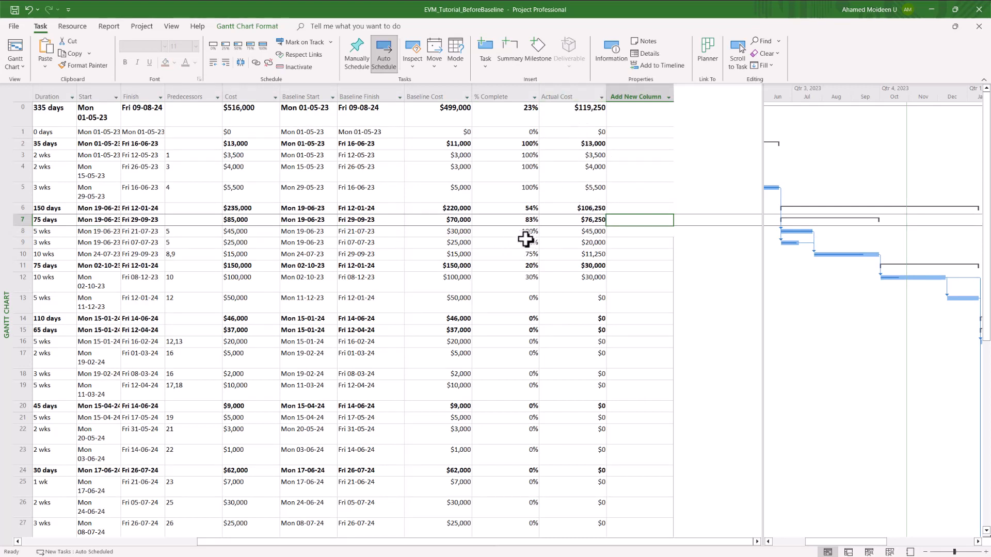
{"action": "left_click", "coordinate": [589, 242]}
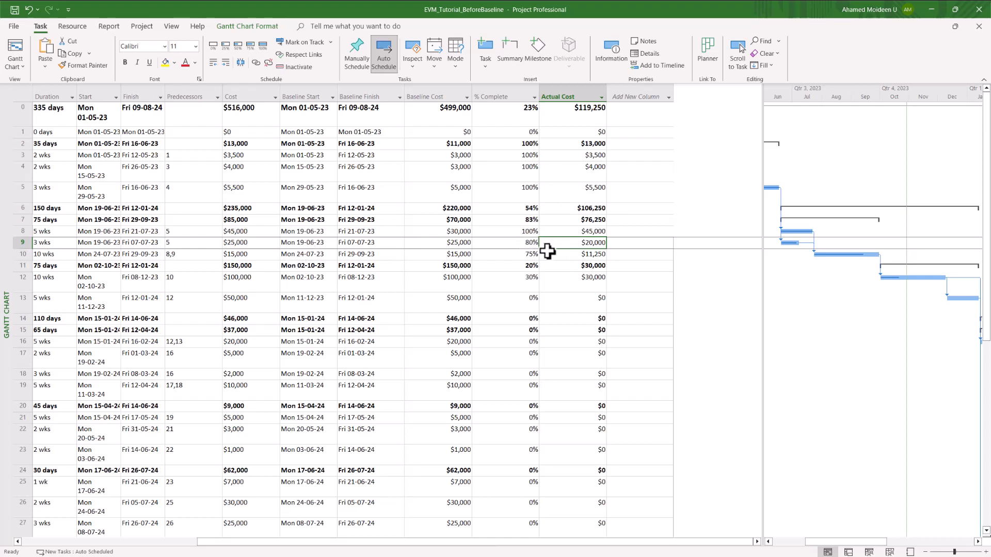
Step: Review task 9's cost, duration and baseline cost cells, scrolling the table sideways
{"action": "left_click", "coordinate": [246, 246]}
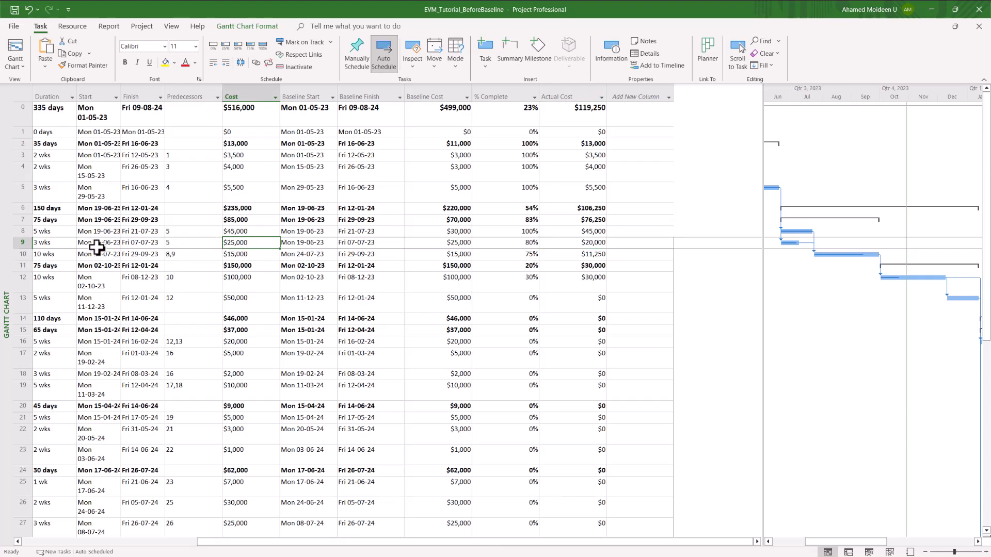
{"action": "left_click", "coordinate": [46, 243]}
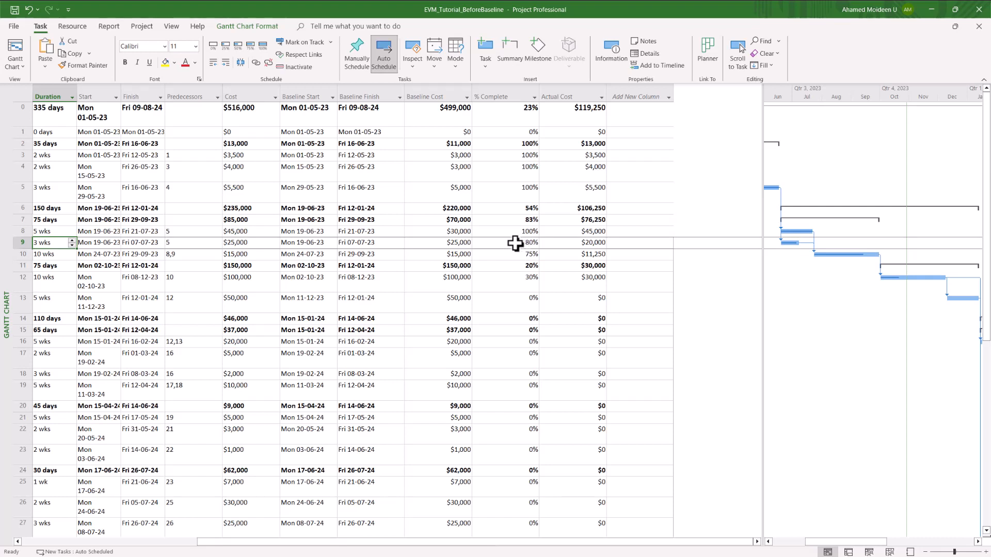
{"action": "left_click", "coordinate": [448, 246]}
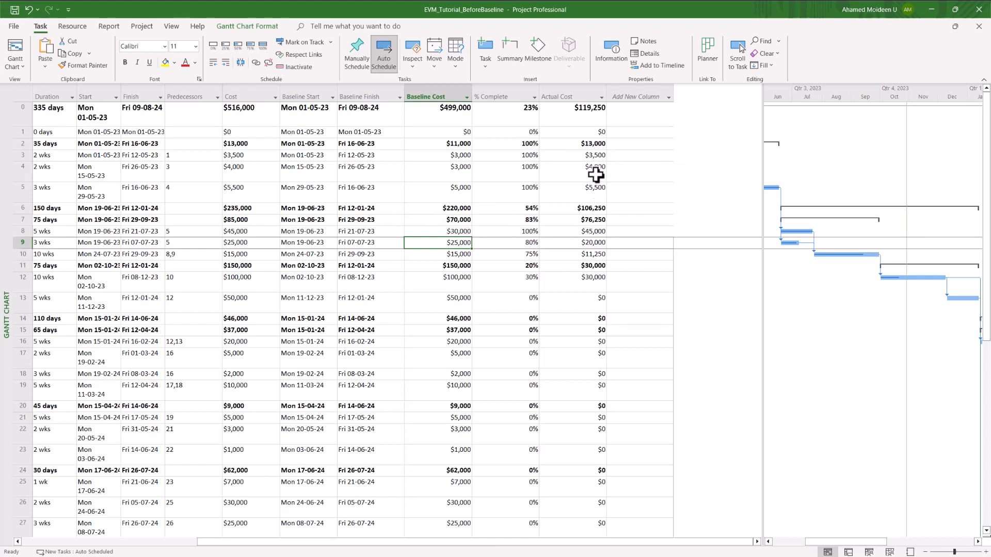
{"action": "left_click", "coordinate": [652, 198]}
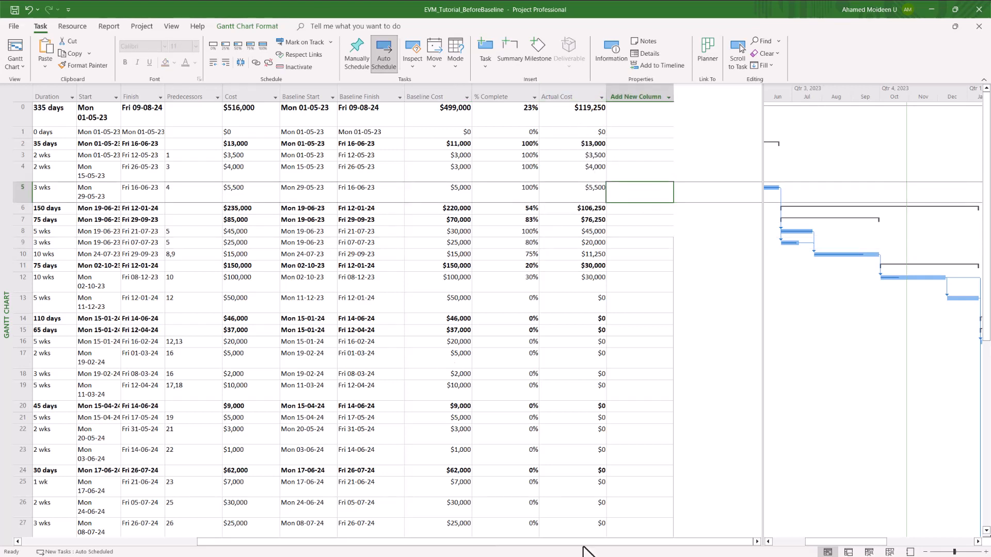
{"action": "scroll", "coordinate": [583, 542], "scroll_direction": "left", "scroll_amount": 6}
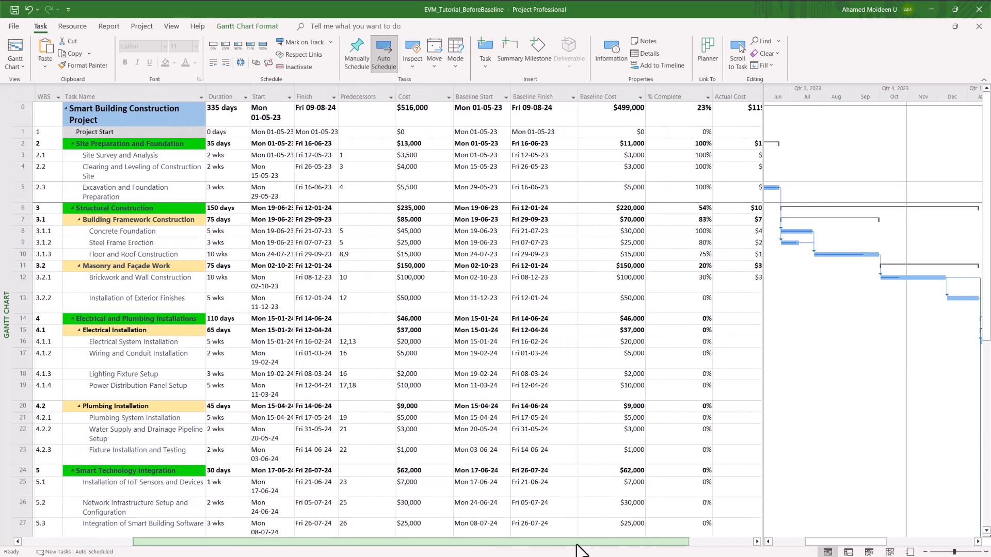
{"action": "scroll", "coordinate": [579, 543], "scroll_direction": "right", "scroll_amount": 6}
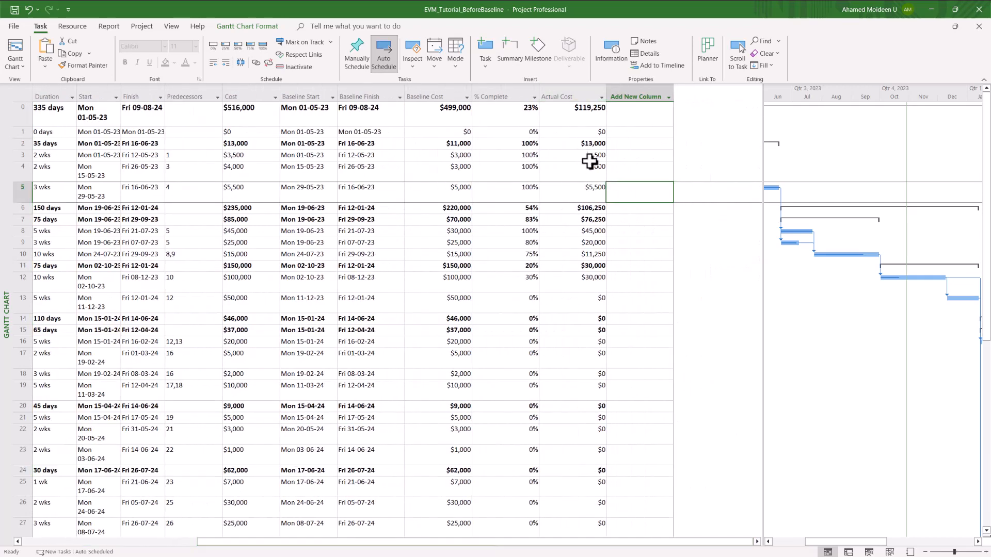
{"action": "left_click", "coordinate": [627, 113]}
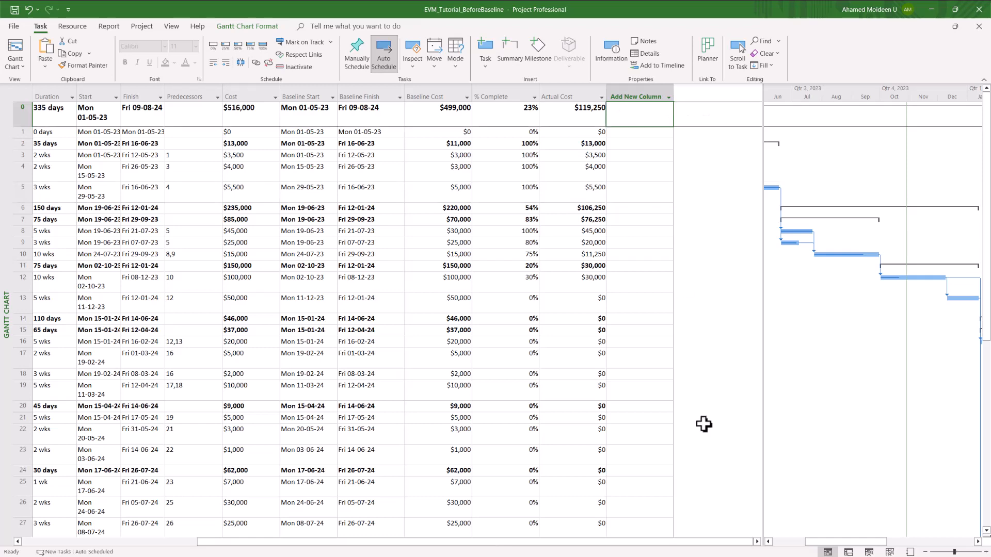
{"action": "scroll", "coordinate": [656, 543], "scroll_direction": "left", "scroll_amount": 6}
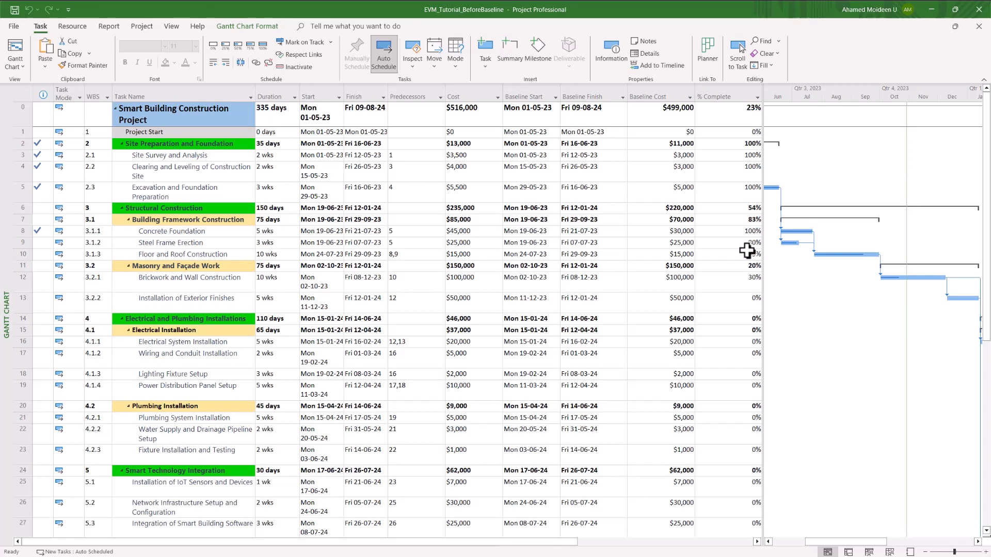
Step: Open the Add New Column field list and scroll to the B and C fields
{"action": "left_click_drag", "start_coordinate": [563, 542], "coordinate": [764, 546]}
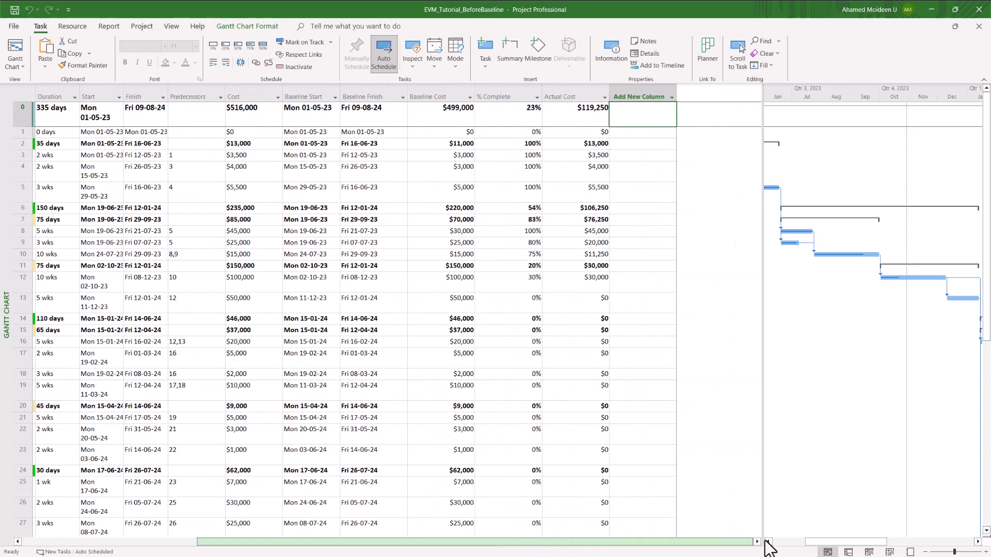
{"action": "left_click", "coordinate": [668, 99]}
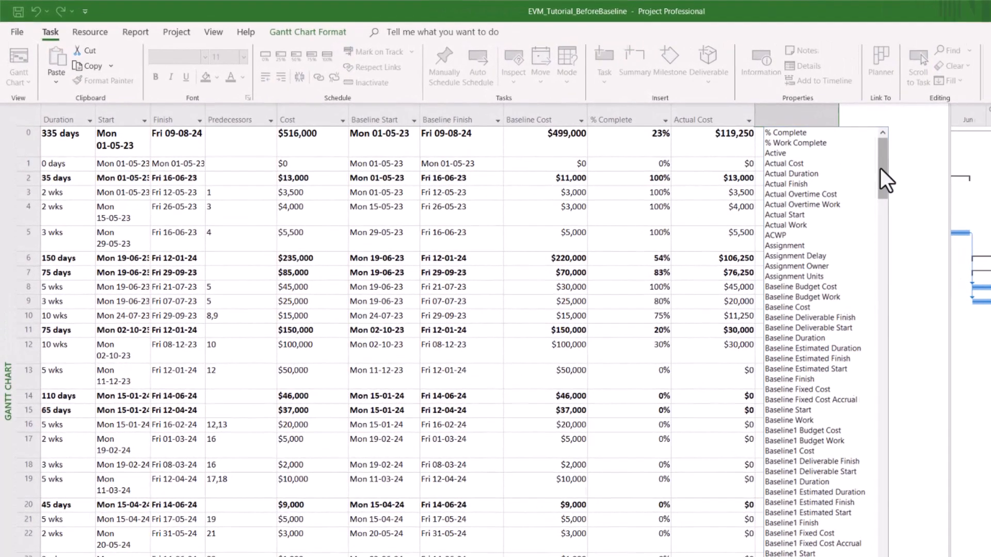
{"action": "left_click_drag", "start_coordinate": [760, 146], "coordinate": [771, 219]}
{"action": "left_click_drag", "start_coordinate": [899, 266], "coordinate": [867, 357]}
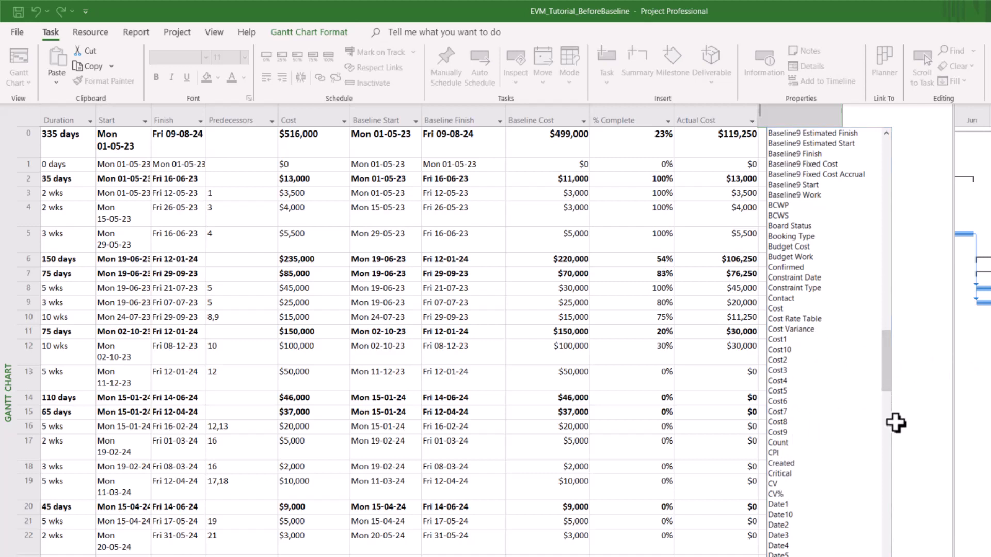
Step: Add an EAC column after Actual Cost and select the project summary row
{"action": "left_click_drag", "start_coordinate": [887, 371], "coordinate": [894, 444]}
{"action": "left_click_drag", "start_coordinate": [857, 330], "coordinate": [856, 330]}
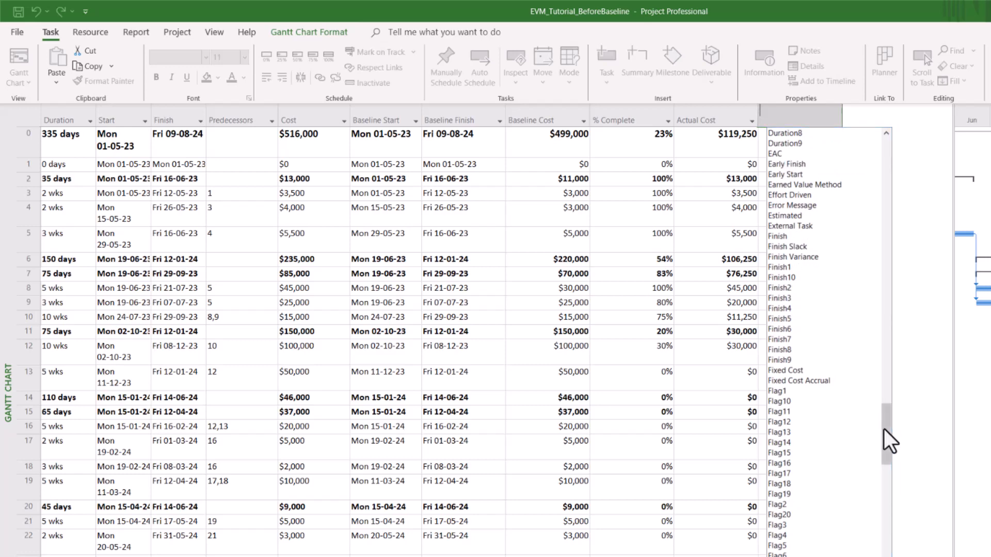
{"action": "left_click", "coordinate": [775, 154]}
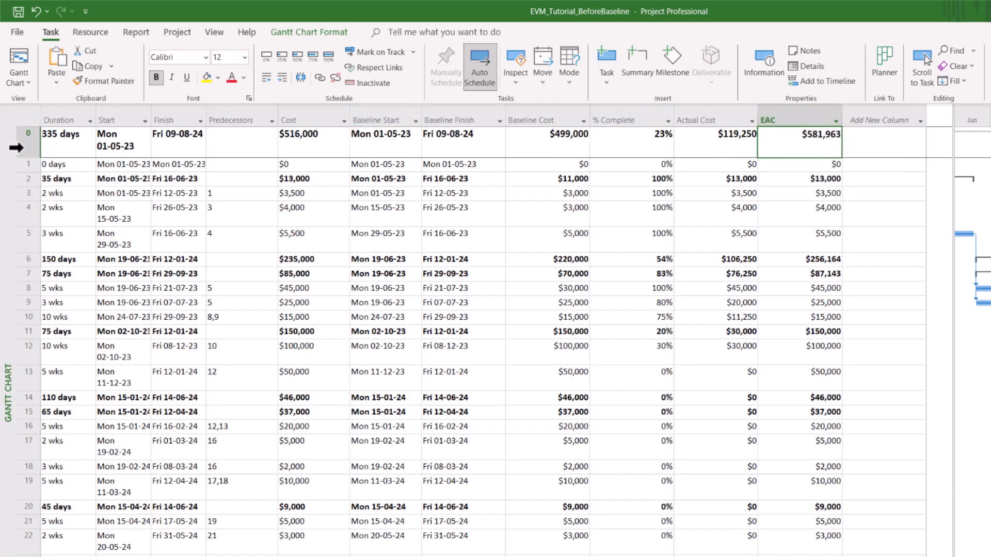
{"action": "left_click", "coordinate": [17, 148]}
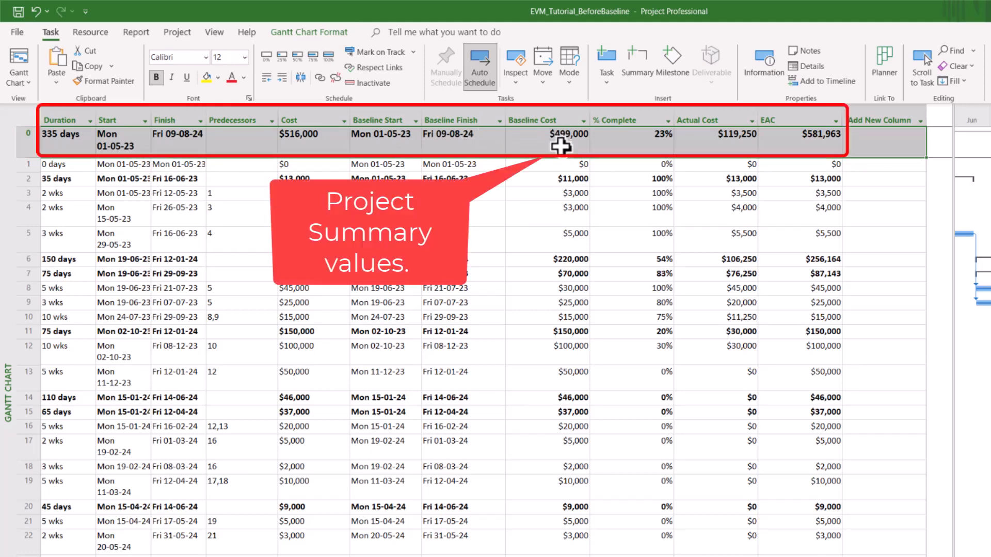
{"action": "left_click", "coordinate": [560, 147]}
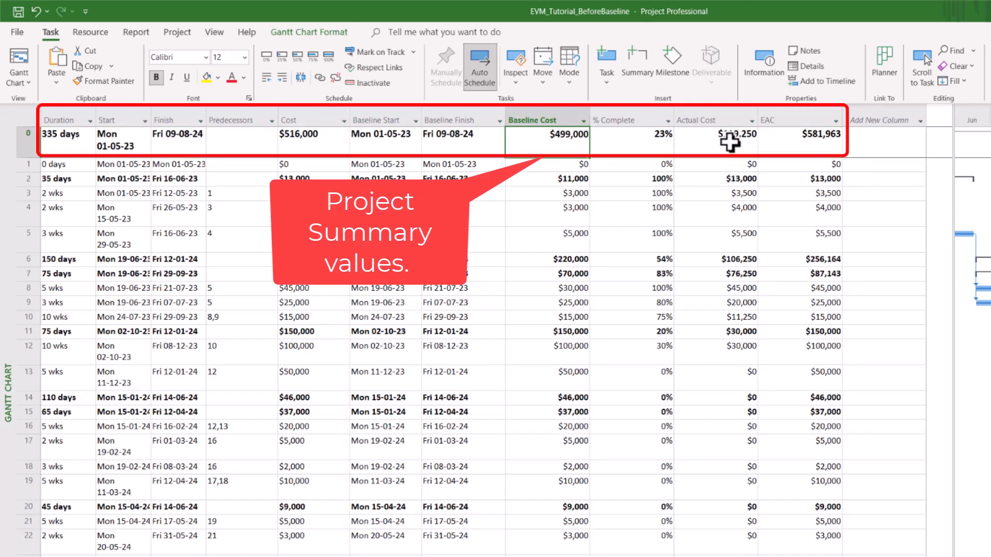
{"action": "left_click", "coordinate": [901, 258]}
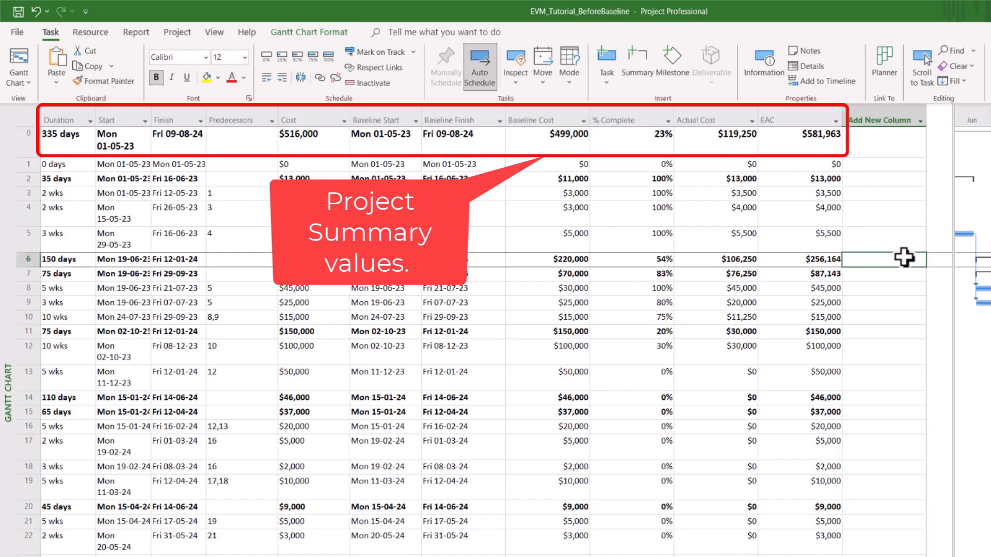
{"action": "left_click_drag", "start_coordinate": [703, 166], "coordinate": [719, 350]}
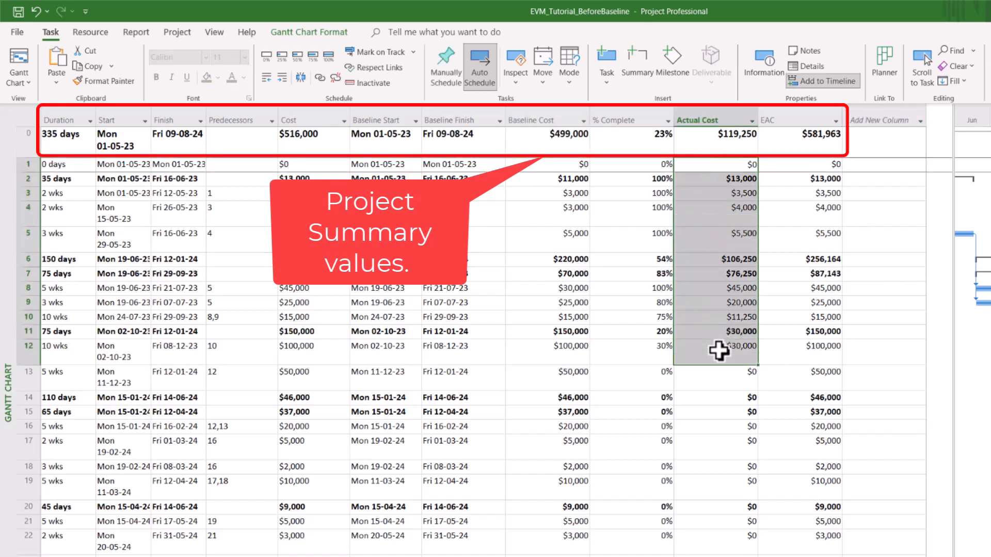
{"action": "left_click", "coordinate": [923, 335]}
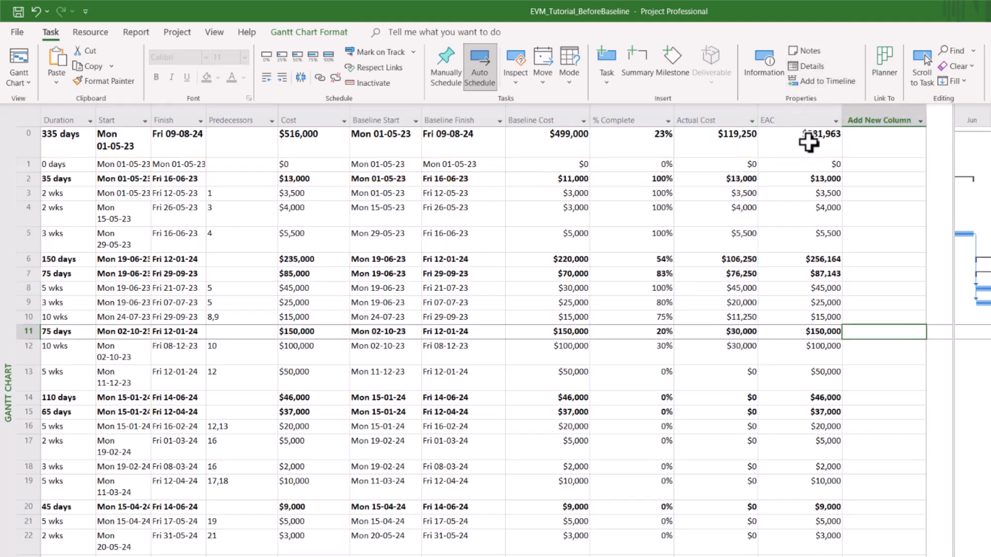
{"action": "left_click", "coordinate": [808, 143]}
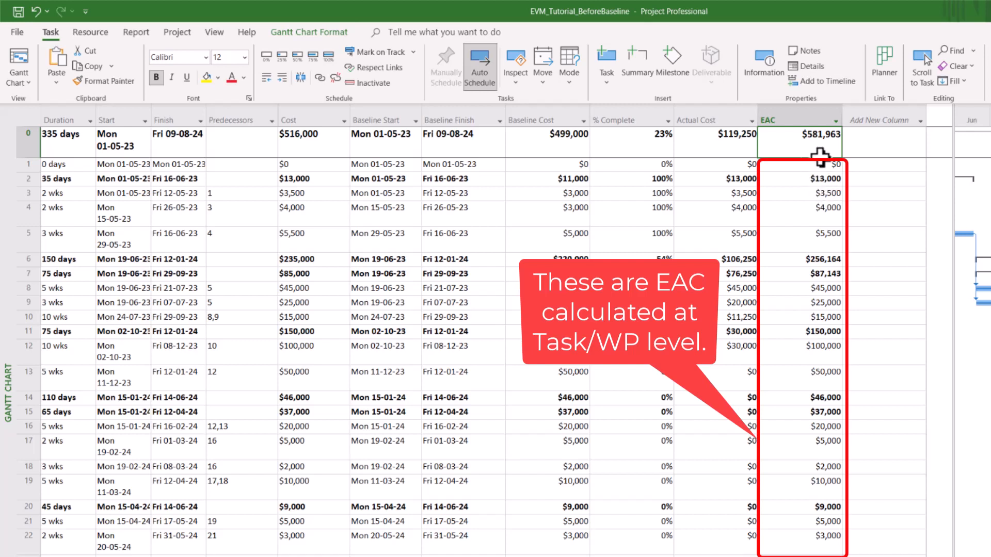
{"action": "left_click", "coordinate": [801, 116]}
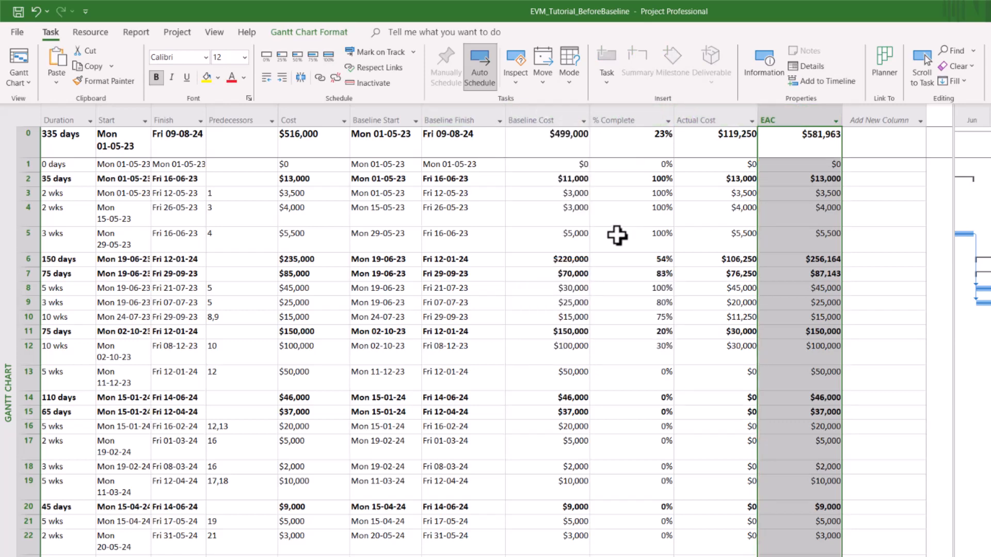
{"action": "left_click", "coordinate": [560, 141]}
{"action": "left_click", "coordinate": [901, 219]}
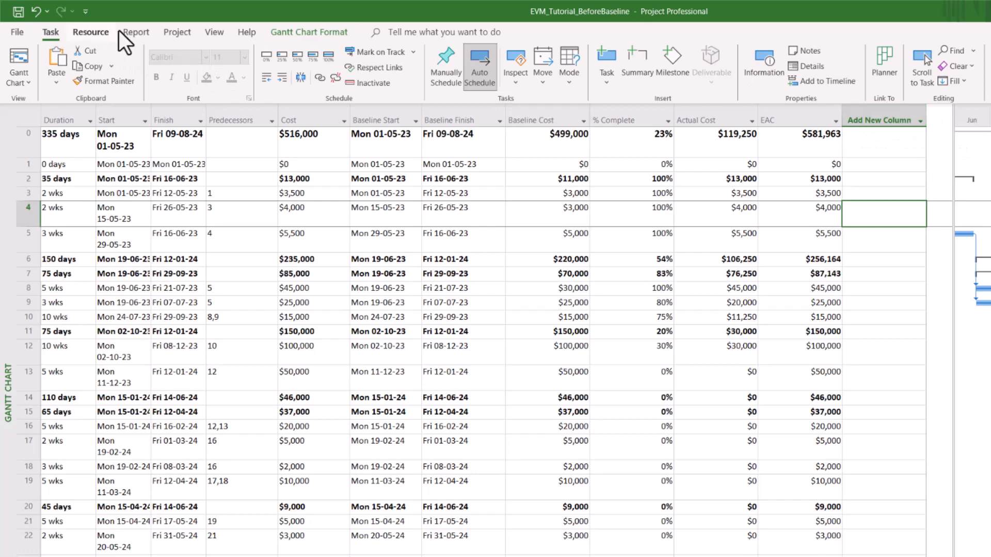
Step: Apply the Earned Value table from More Tables to show PV, EV, SV, CV, EAC, BAC and VAC
{"action": "left_click", "coordinate": [212, 33]}
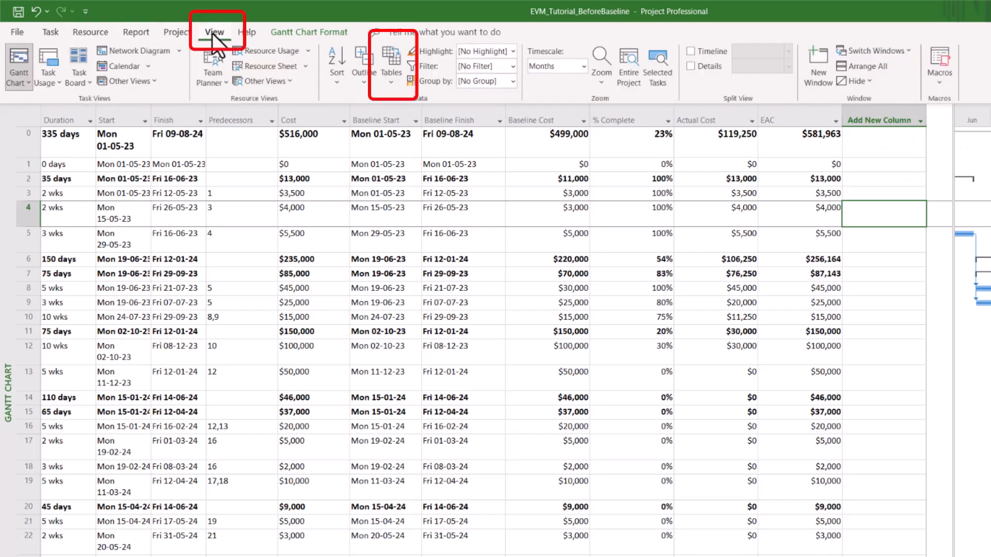
{"action": "left_click", "coordinate": [392, 87]}
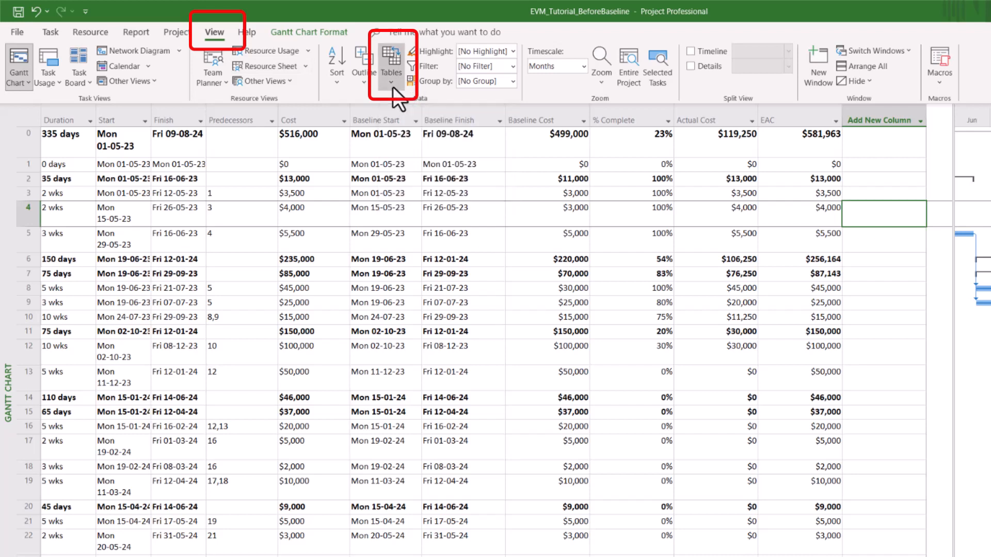
{"action": "left_click", "coordinate": [429, 317]}
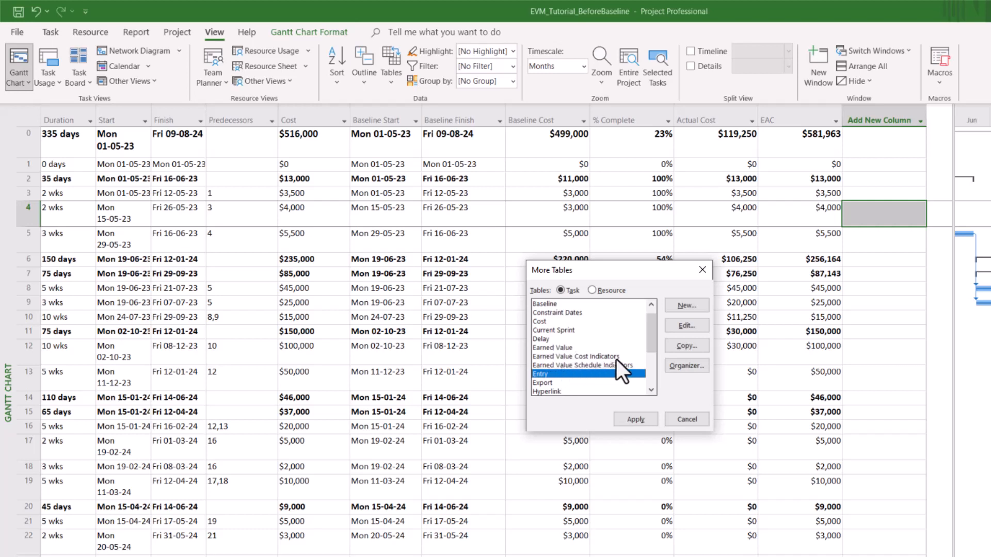
{"action": "left_click", "coordinate": [559, 348]}
{"action": "left_click", "coordinate": [638, 419]}
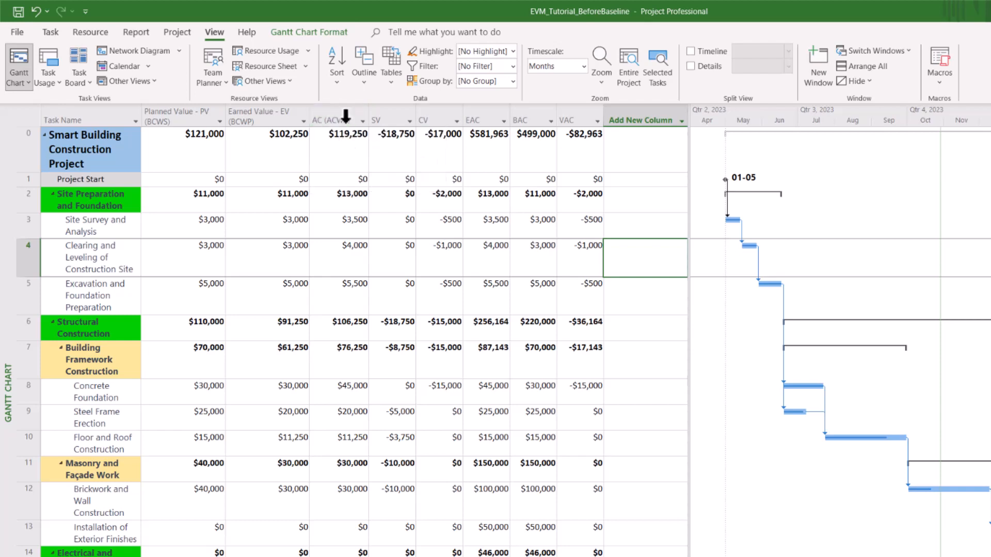
Step: Review the SV, CV, EAC, BAC and VAC columns, including project SV -$18,750 and CV -$17,000
{"action": "left_click", "coordinate": [388, 118]}
{"action": "left_click", "coordinate": [436, 111]}
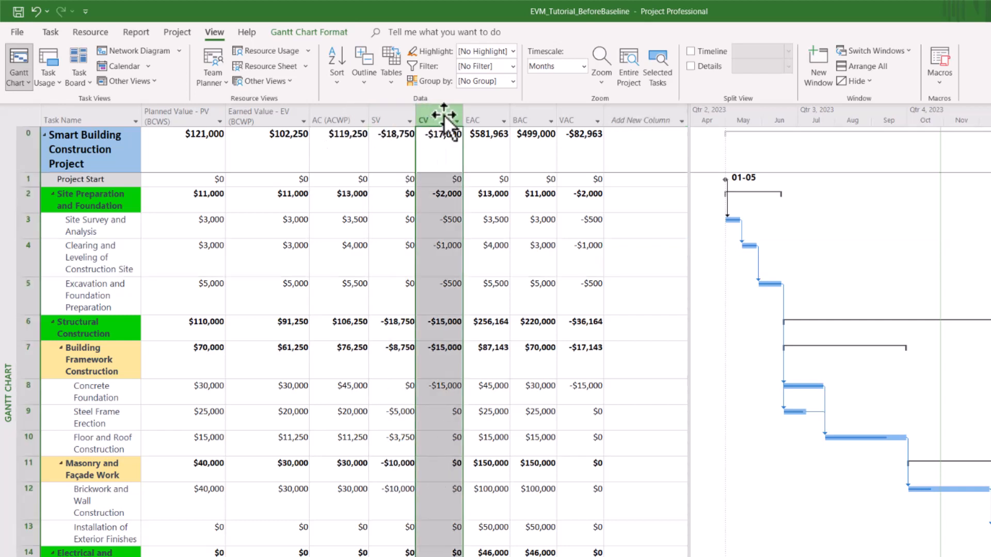
{"action": "left_click", "coordinate": [486, 111]}
{"action": "left_click", "coordinate": [524, 109]}
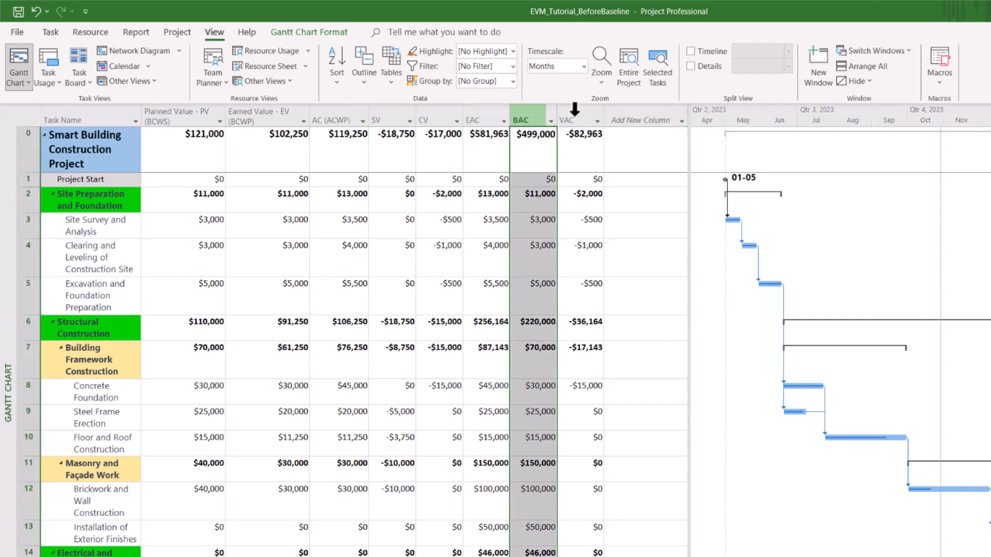
{"action": "left_click", "coordinate": [574, 113]}
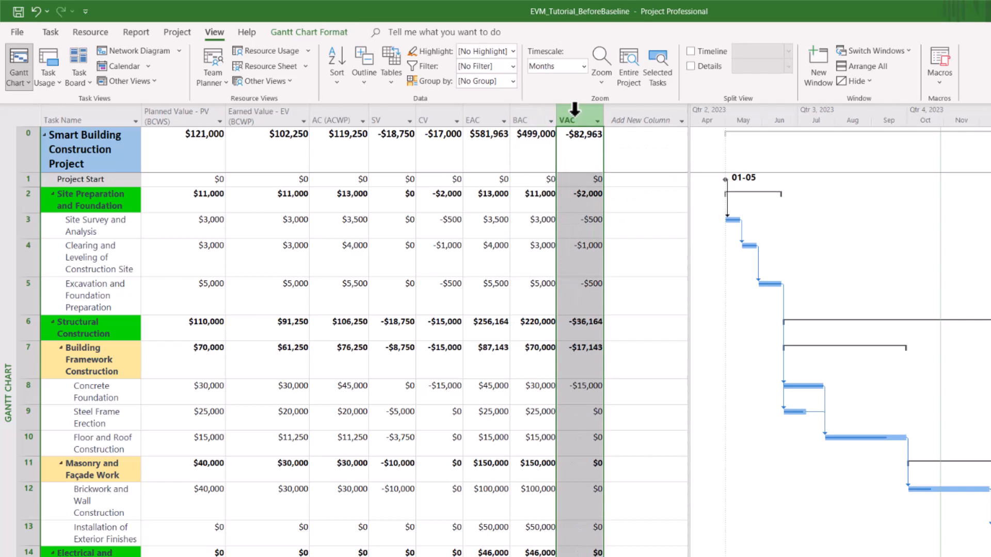
{"action": "left_click", "coordinate": [19, 154]}
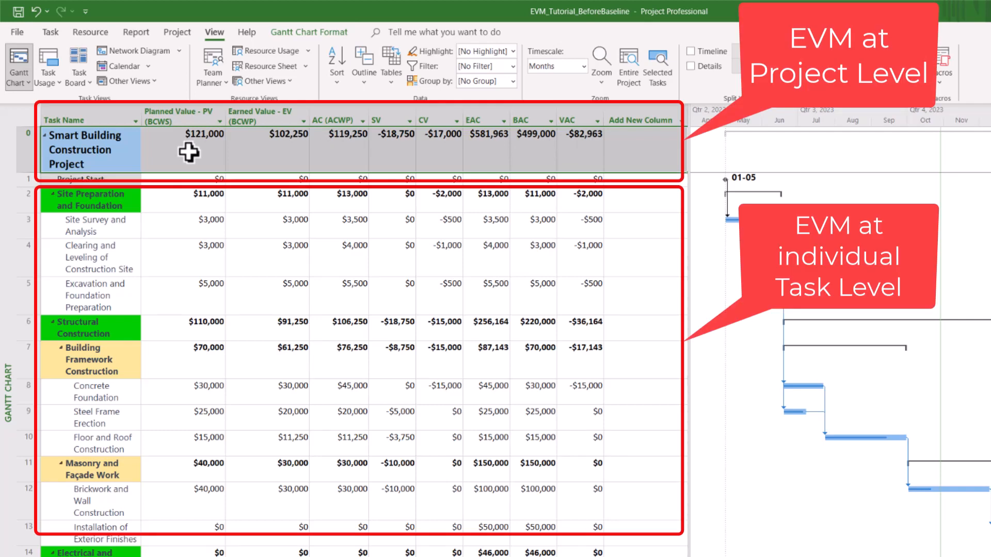
{"action": "left_click", "coordinate": [436, 136]}
{"action": "left_click", "coordinate": [381, 150]}
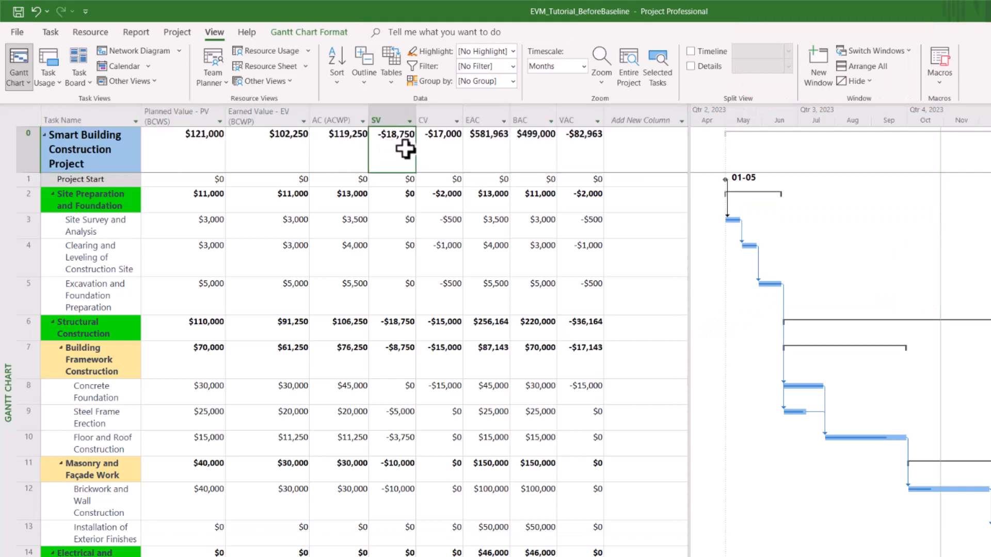
{"action": "left_click", "coordinate": [434, 150]}
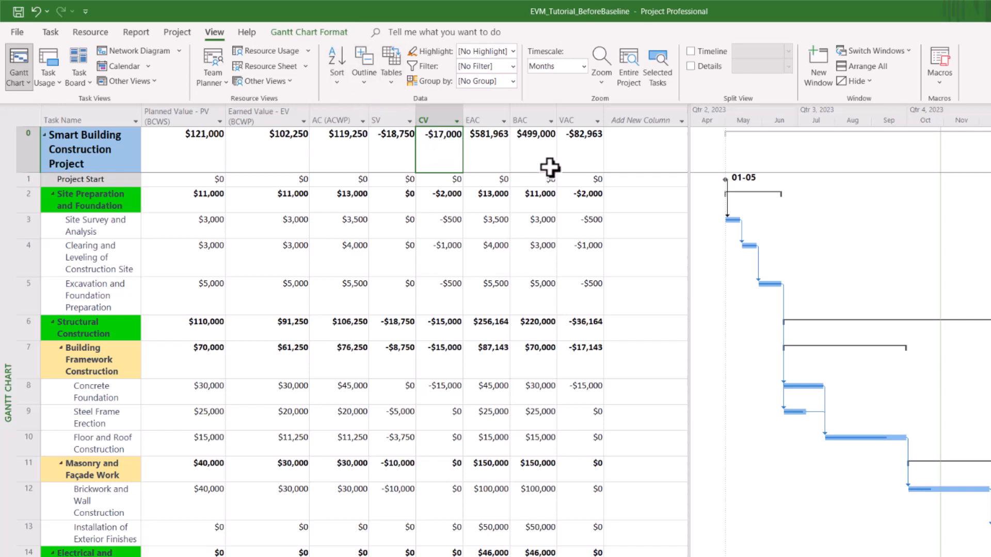
{"action": "left_click", "coordinate": [397, 86]}
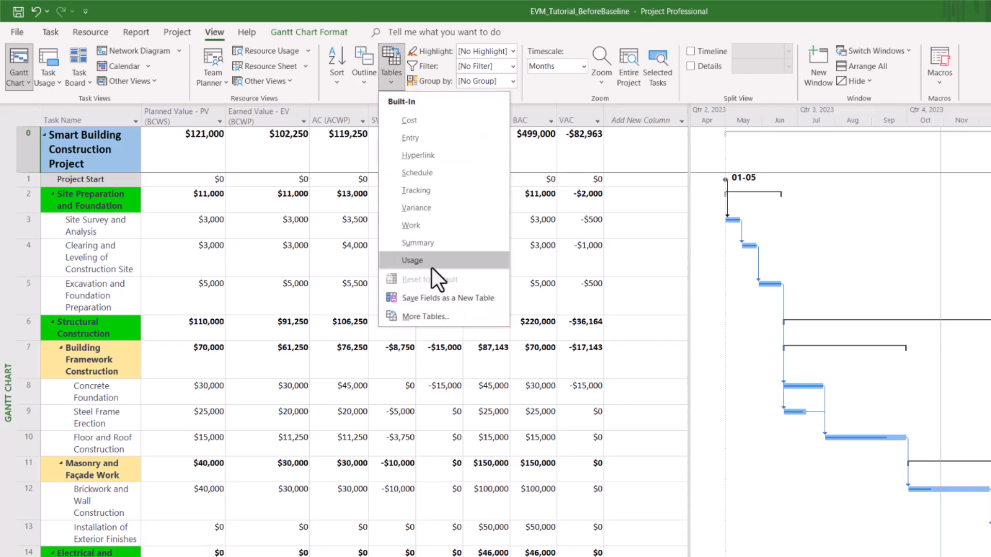
Step: Apply the Earned Value Cost Indicators table to show CV% -17%, CPI 0.86 and TCPI 1.04
{"action": "left_click", "coordinate": [423, 317]}
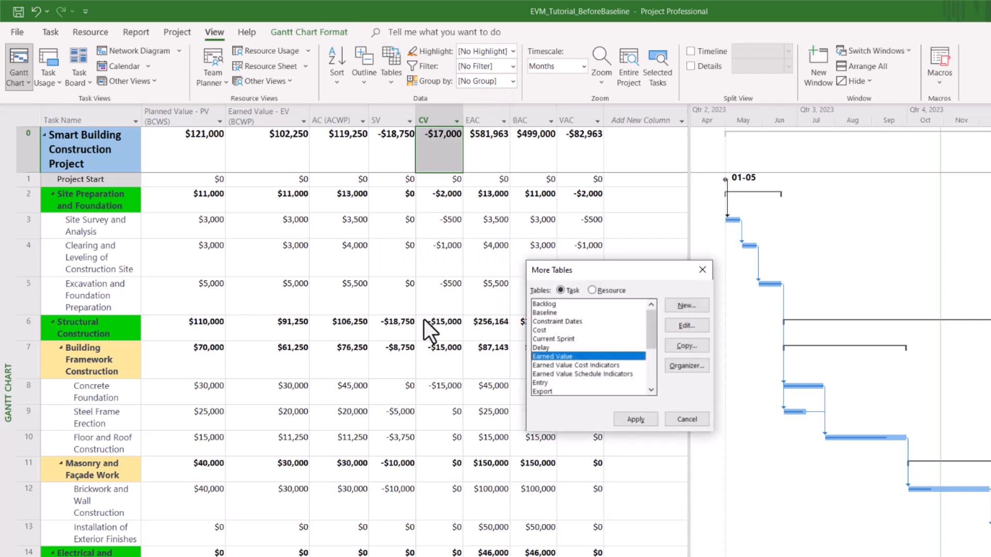
{"action": "left_click", "coordinate": [586, 368]}
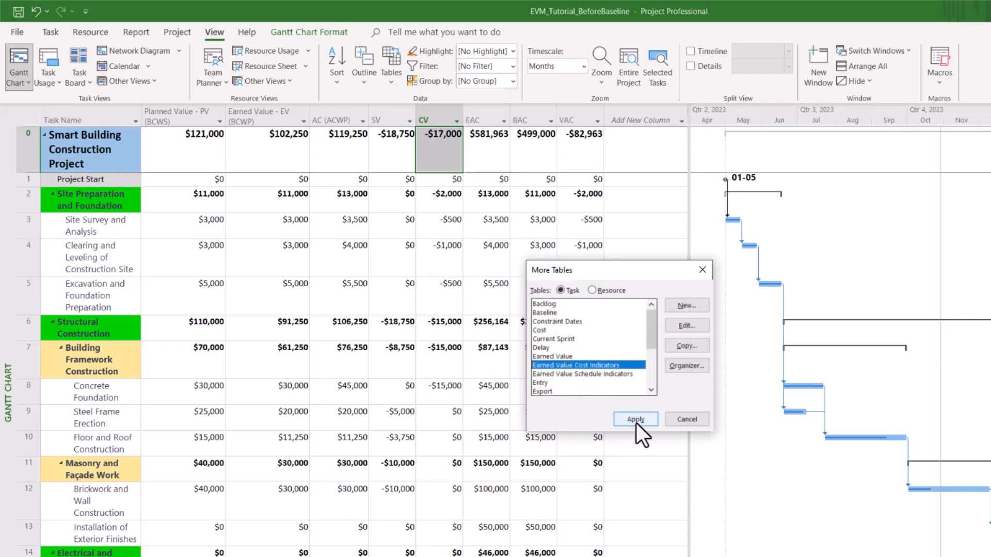
{"action": "left_click", "coordinate": [636, 421]}
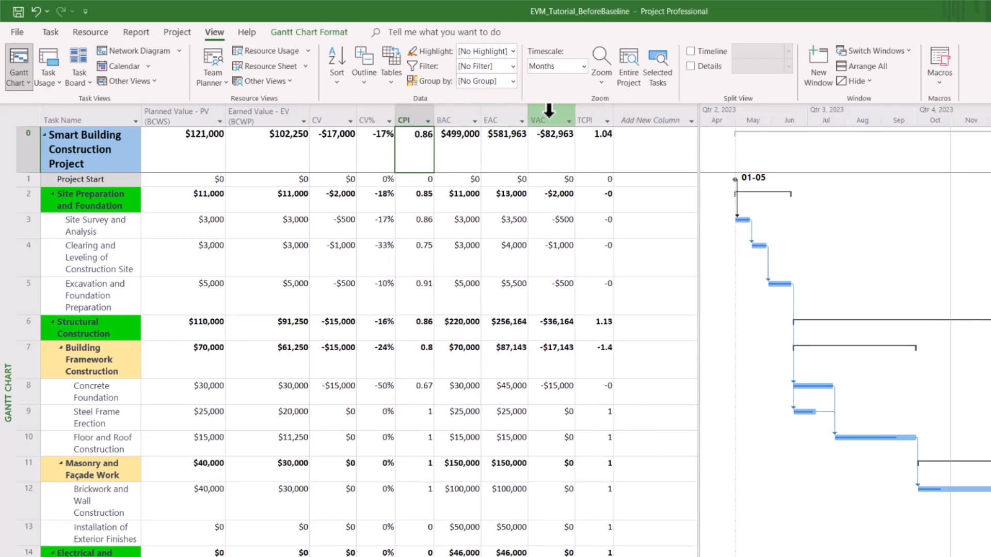
{"action": "mouse_move", "coordinate": [548, 110]}
{"action": "mouse_move", "coordinate": [603, 124]}
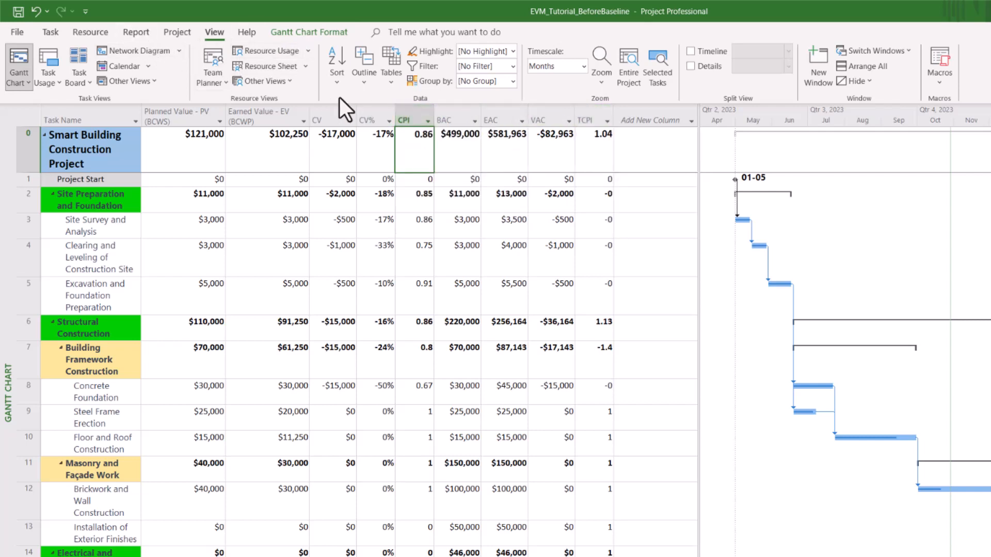
Step: Apply the Earned Value Schedule Indicators table from the More Tables catalogue
{"action": "left_click", "coordinate": [392, 83]}
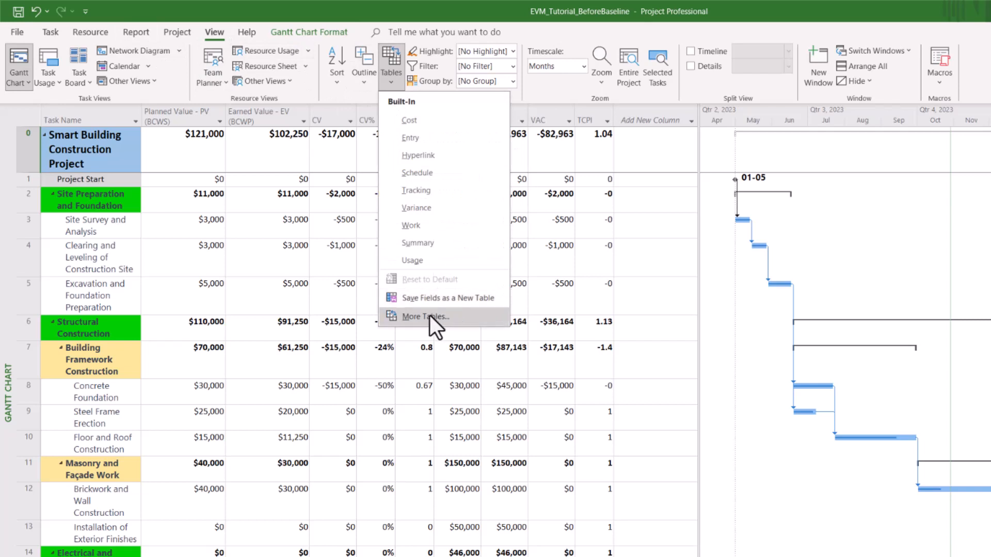
{"action": "left_click", "coordinate": [445, 319]}
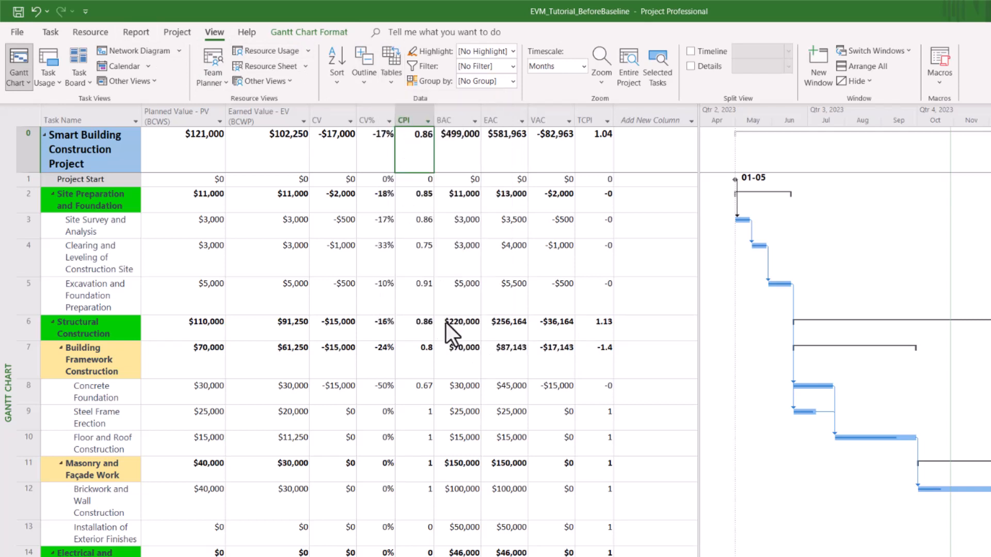
{"action": "left_click", "coordinate": [603, 373]}
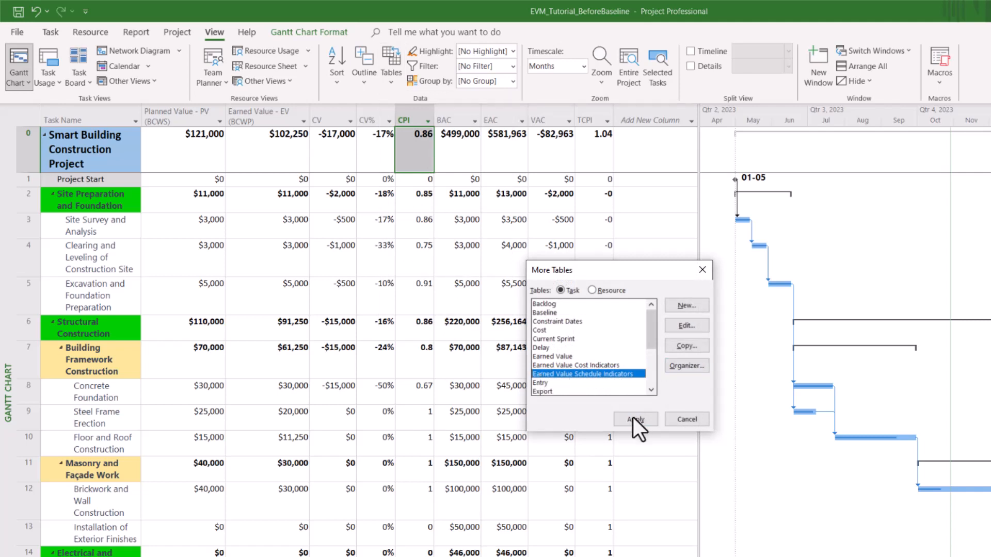
{"action": "left_click", "coordinate": [631, 423]}
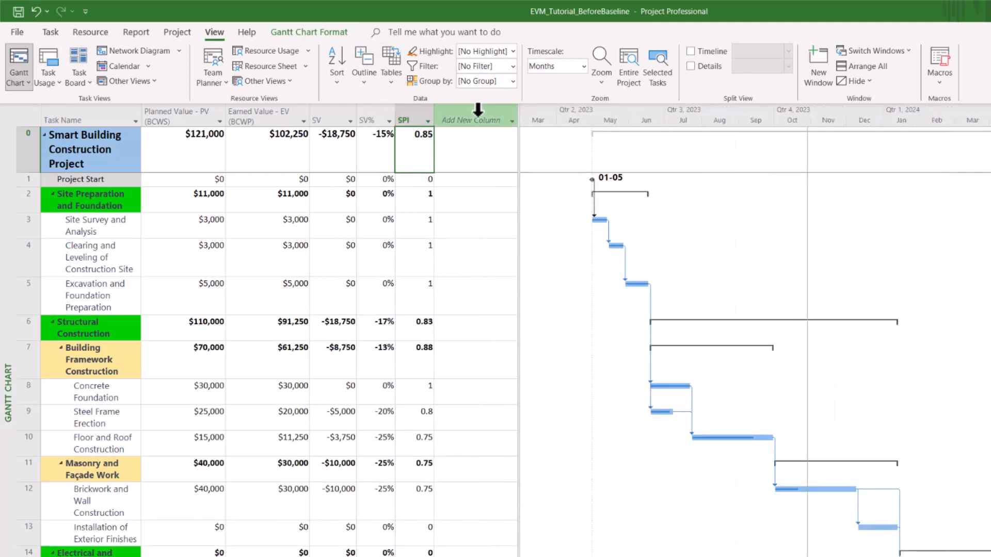
Step: Review the SV, SV% and SPI columns, including Site Preparation and Foundation's SPI, then clear the selection
{"action": "left_click", "coordinate": [332, 113]}
{"action": "left_click", "coordinate": [415, 113]}
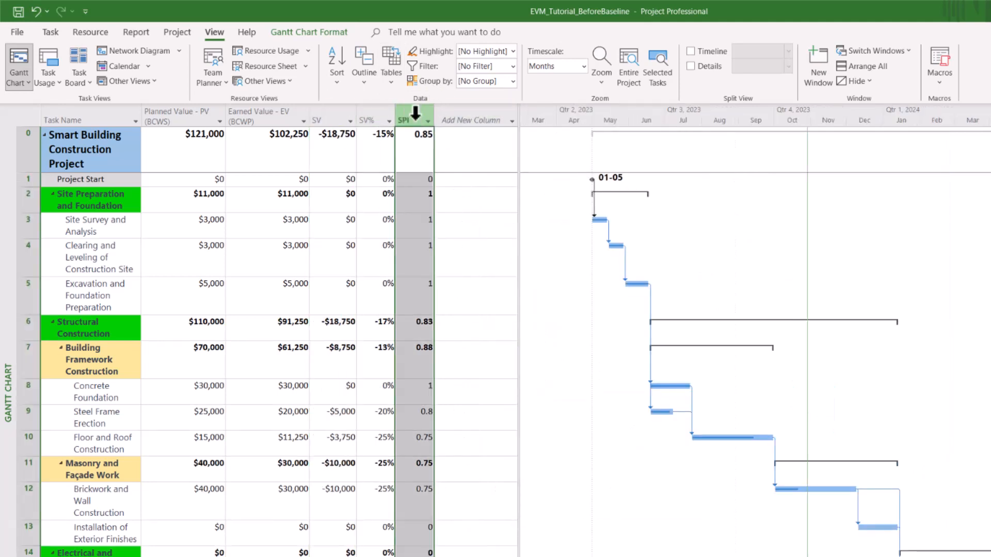
{"action": "left_click", "coordinate": [376, 110]}
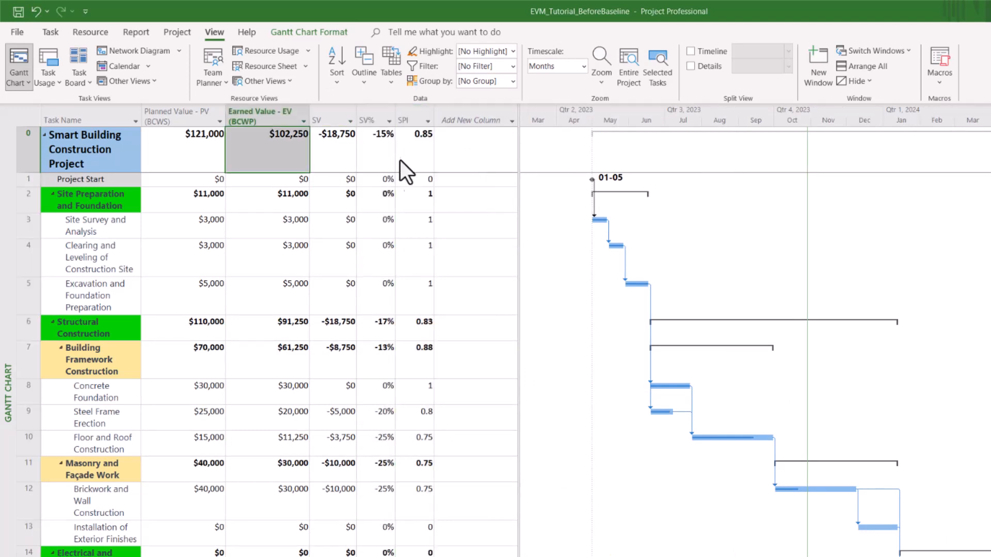
{"action": "left_click", "coordinate": [411, 198]}
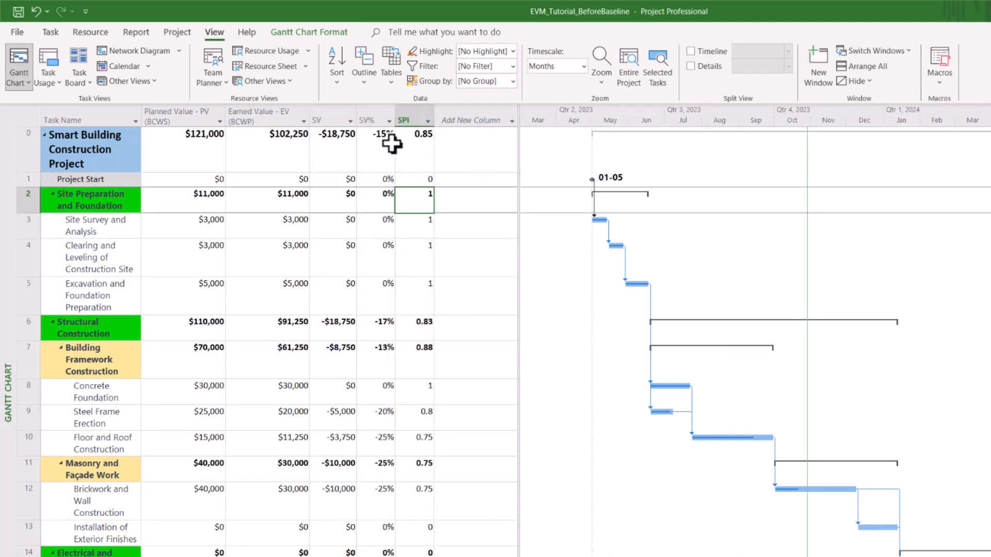
{"action": "left_click", "coordinate": [332, 110]}
{"action": "left_click", "coordinate": [410, 115]}
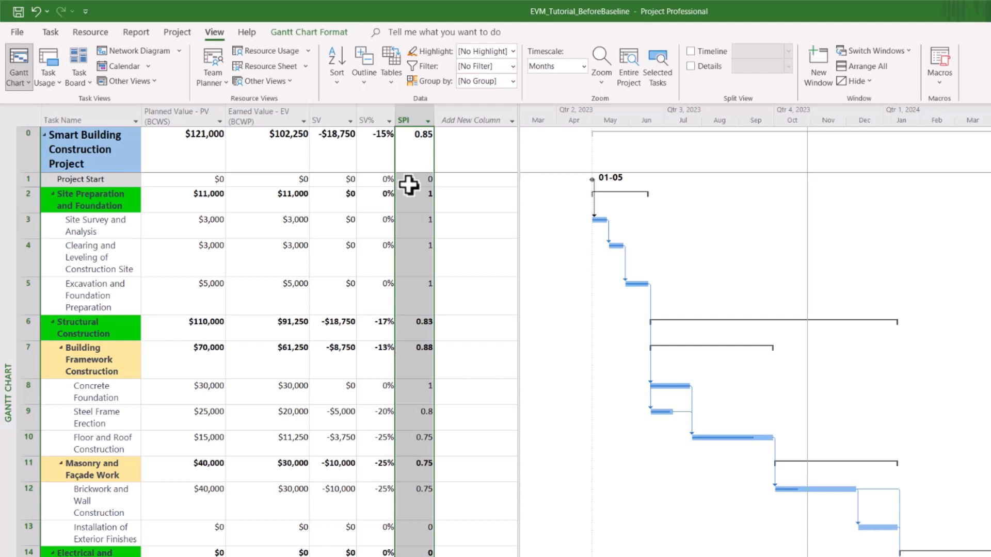
{"action": "left_click", "coordinate": [485, 155]}
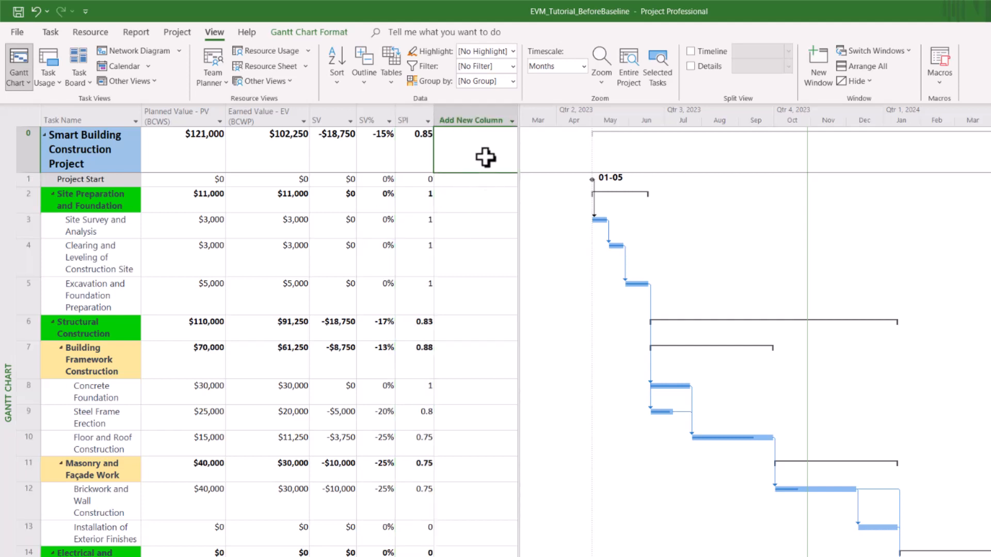
Step: Open the Earned Value cost report and select its Earned Value Over Time chart to show the Field List
{"action": "left_click", "coordinate": [137, 32]}
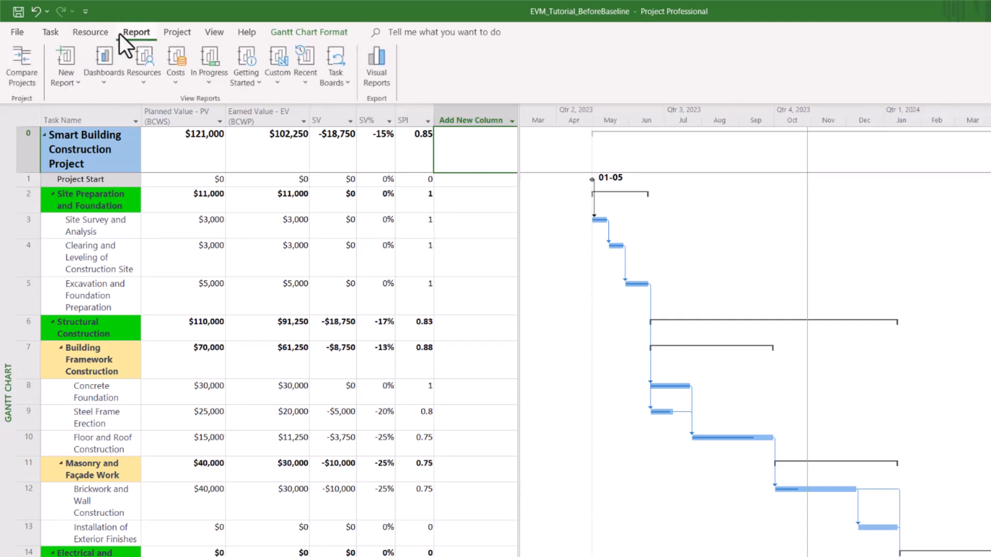
{"action": "left_click", "coordinate": [177, 86]}
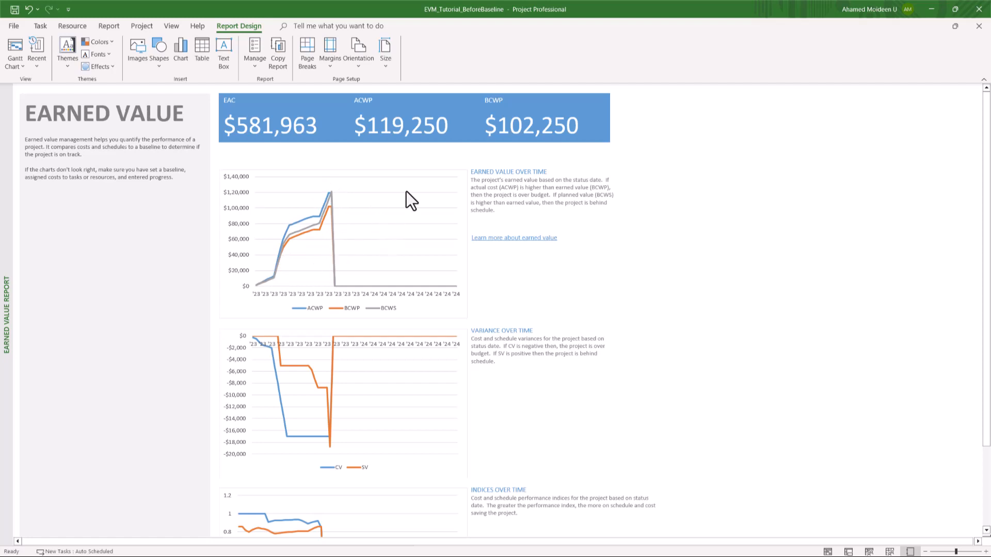
{"action": "left_click", "coordinate": [449, 315]}
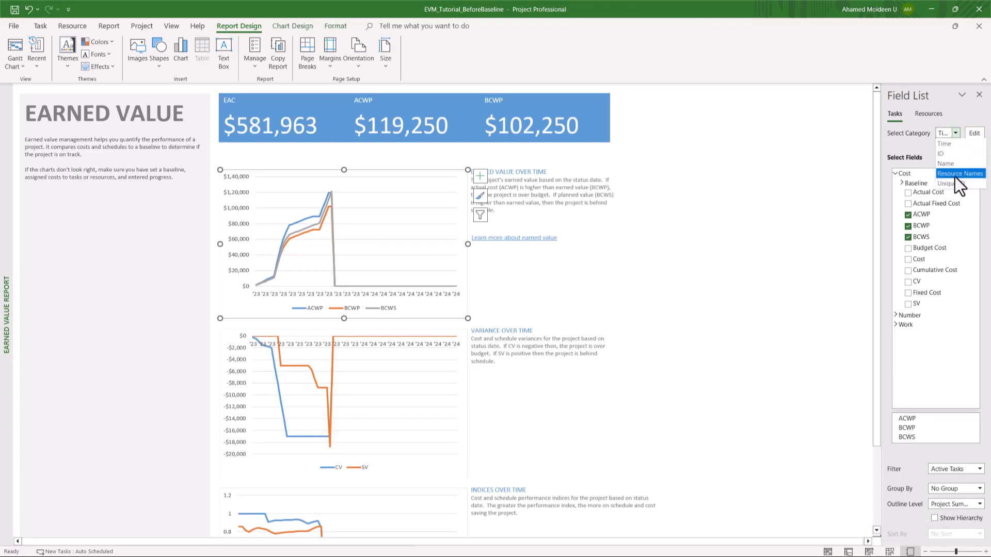
Step: Close the Earned Value chart's Field List and side options without changes
{"action": "left_click", "coordinate": [698, 268]}
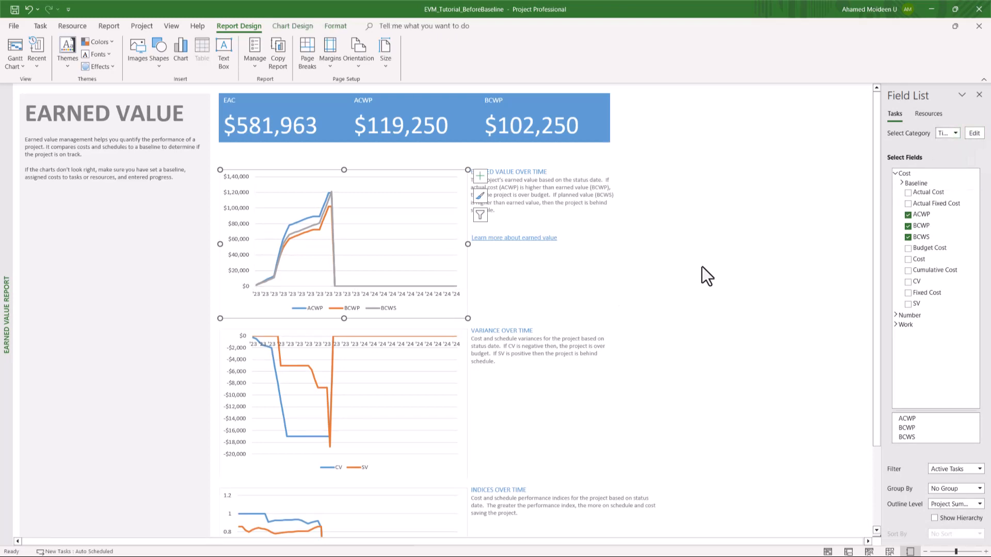
{"action": "left_click", "coordinate": [628, 252]}
{"action": "scroll", "coordinate": [575, 356], "scroll_direction": "down", "scroll_amount": 3}
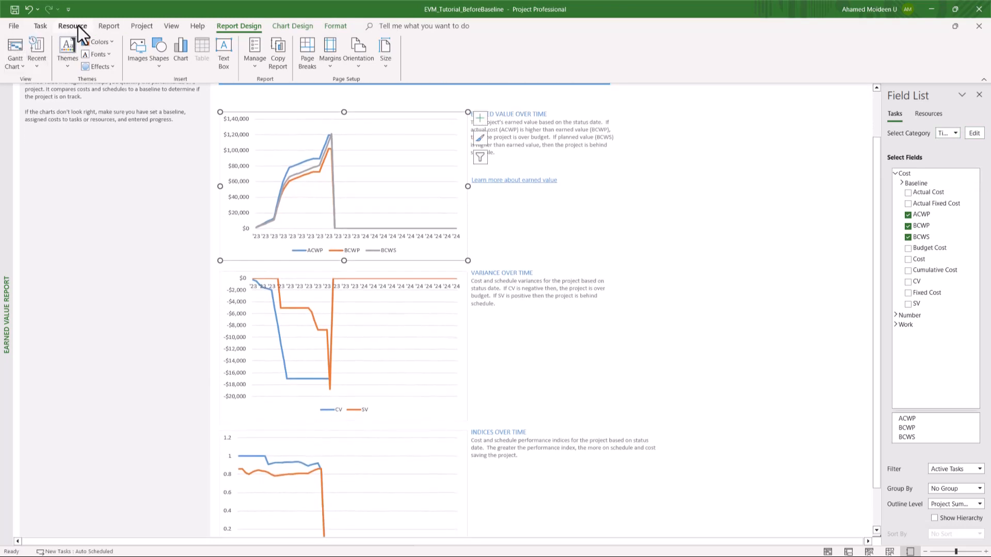
Step: Open the Cost Overview dashboard report
{"action": "left_click", "coordinate": [109, 28]}
{"action": "left_click", "coordinate": [83, 64]}
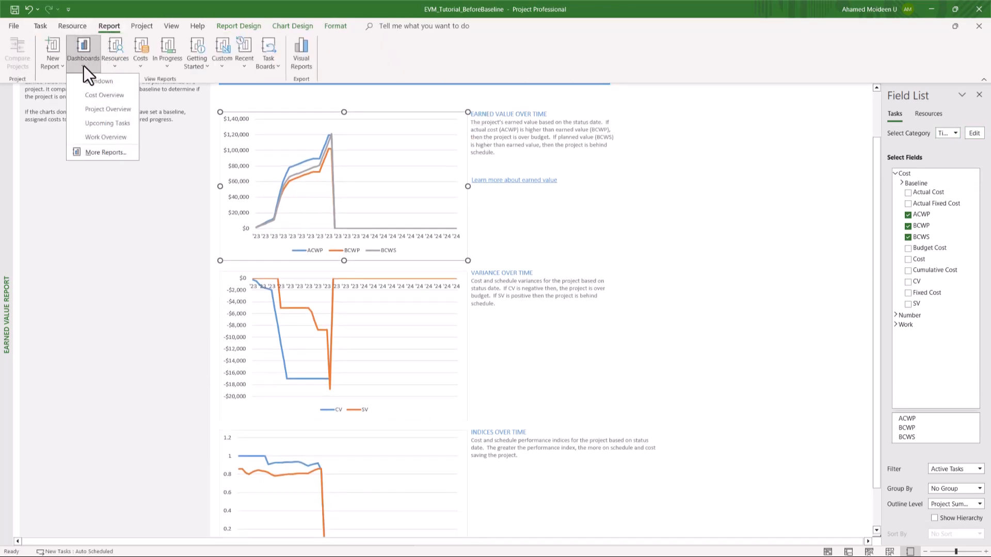
{"action": "left_click", "coordinate": [108, 94]}
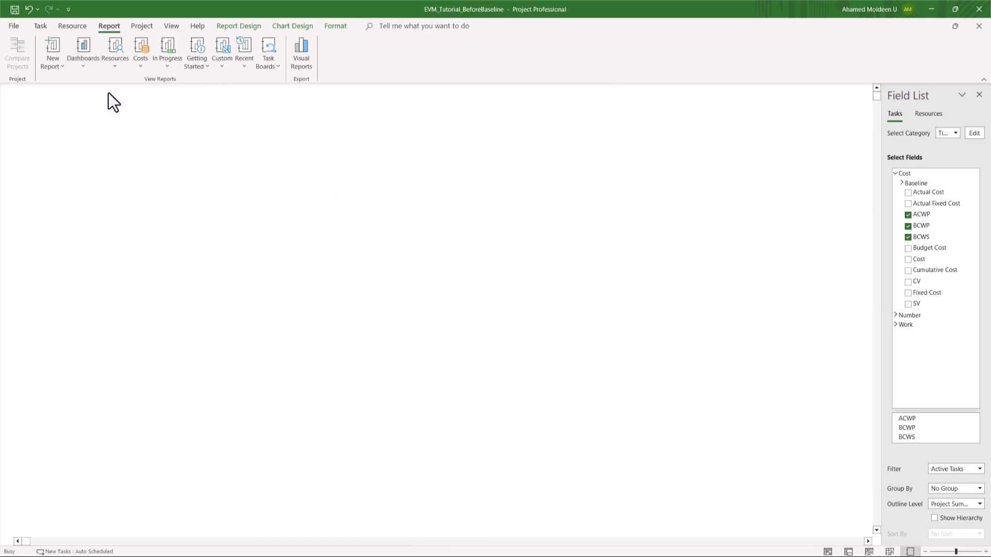